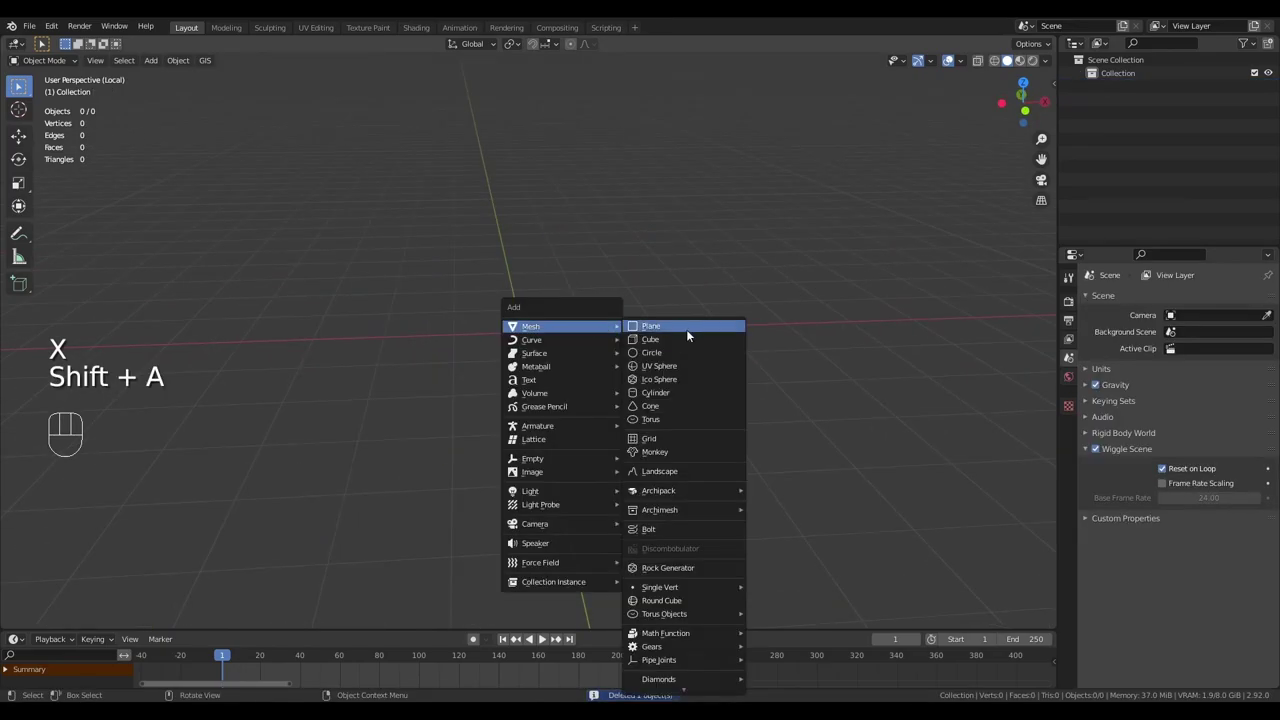
Step: Add a UV sphere to the empty scene and set it to 64 segments
{"action": "left_click", "coordinate": [686, 352]}
{"action": "double_click", "coordinate": [176, 471]}
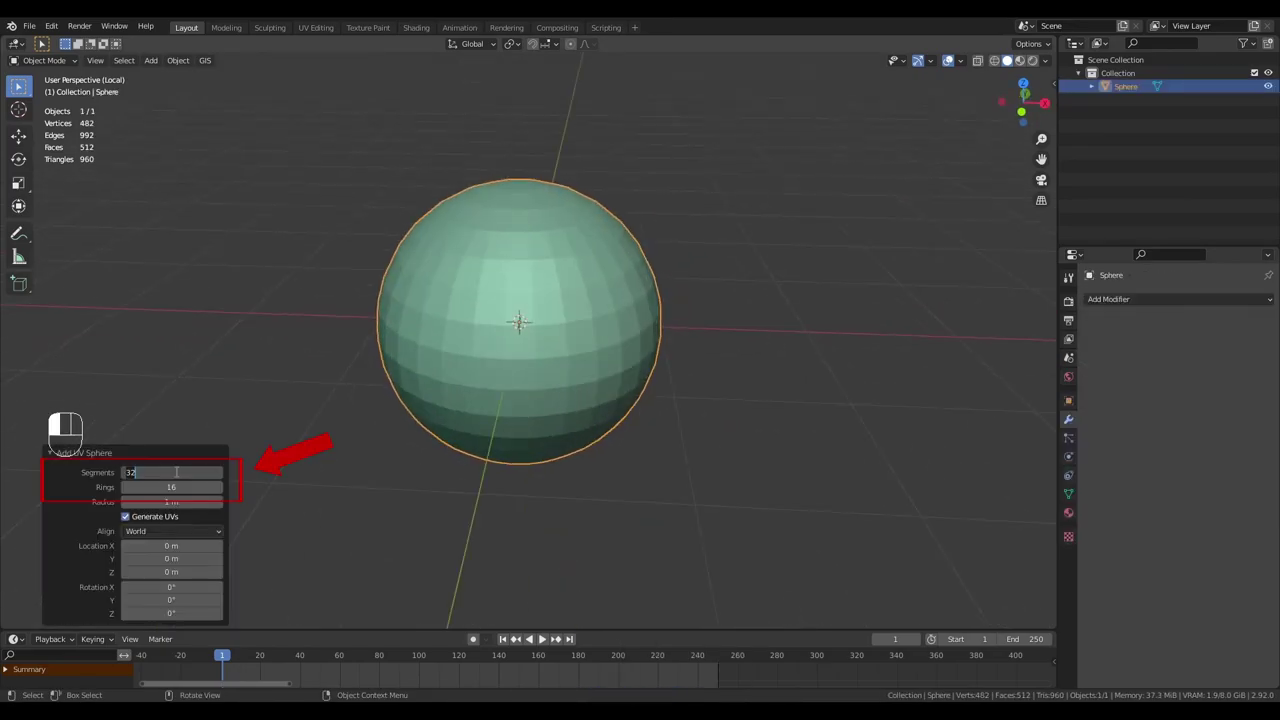
{"action": "type", "text": "64"}
{"action": "key", "text": "Return"}
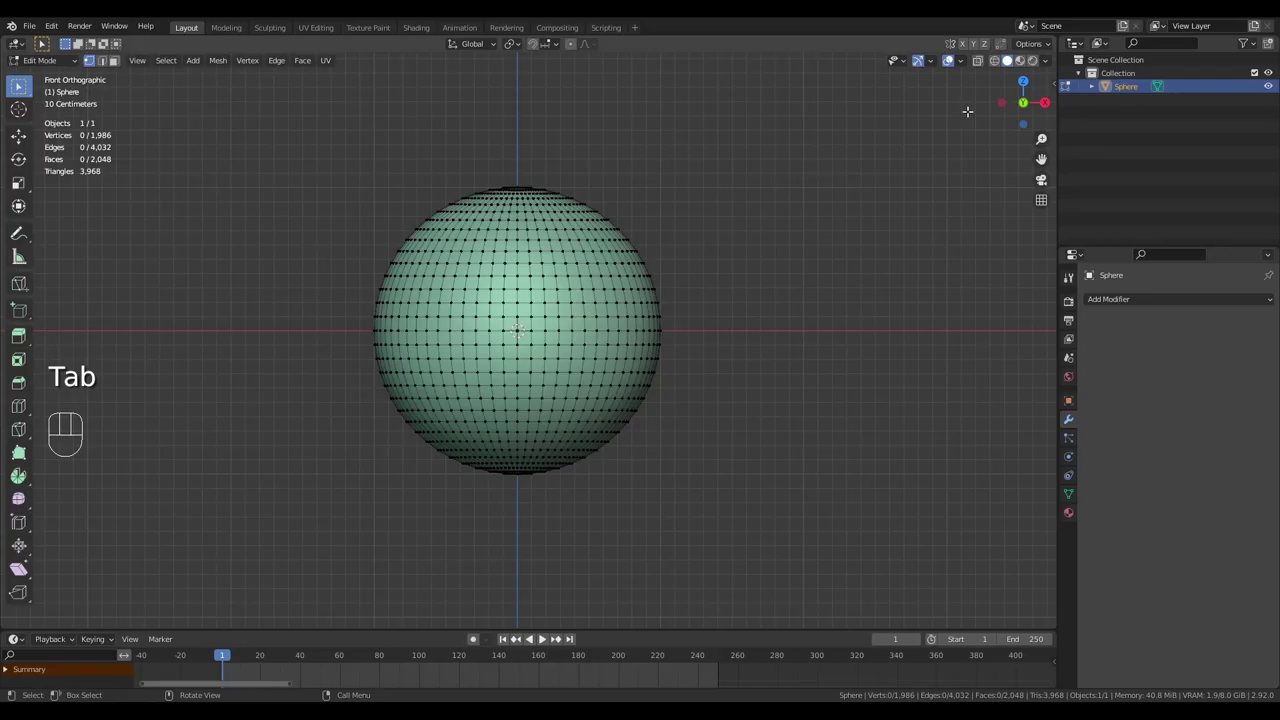
Step: Delete the vertices of the sphere's lower half in front view with X-ray on, leaving a dome
{"action": "left_click", "coordinate": [978, 61]}
{"action": "left_click_drag", "start_coordinate": [723, 560], "coordinate": [346, 353]}
{"action": "key", "text": "x"}
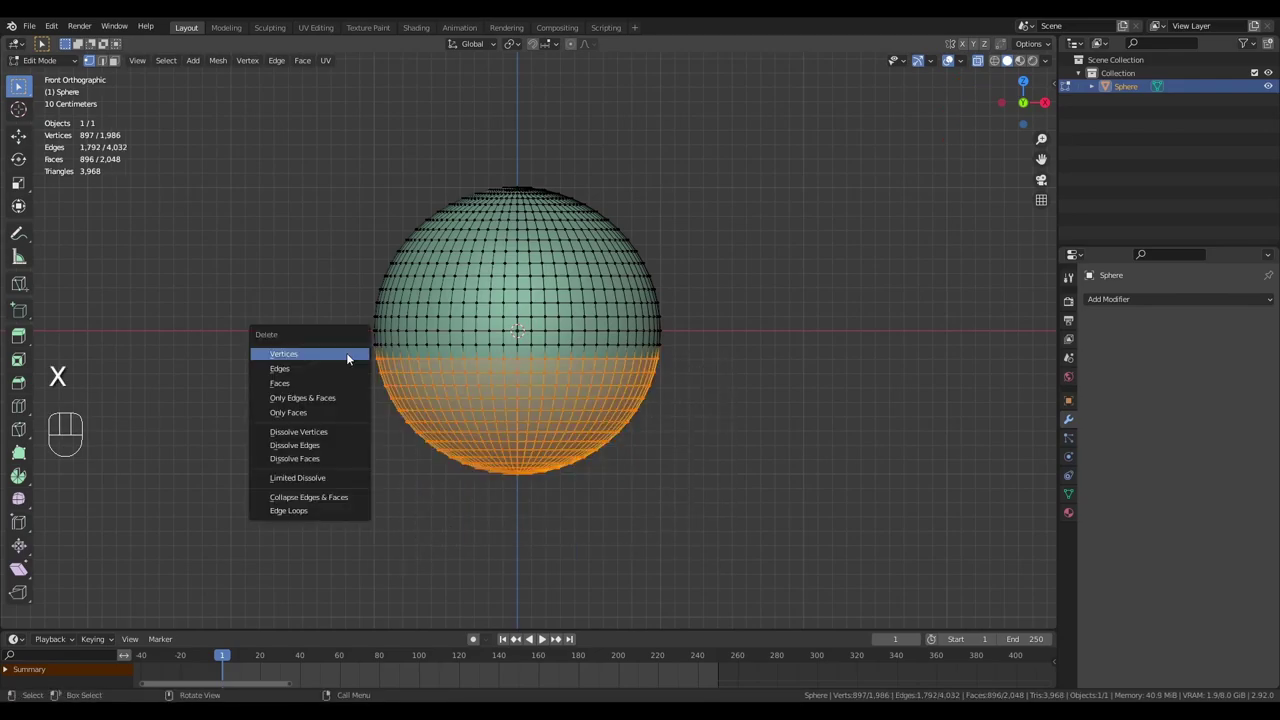
{"action": "left_click", "coordinate": [346, 352]}
{"action": "scroll", "coordinate": [666, 414], "scroll_direction": "up", "scroll_amount": 2}
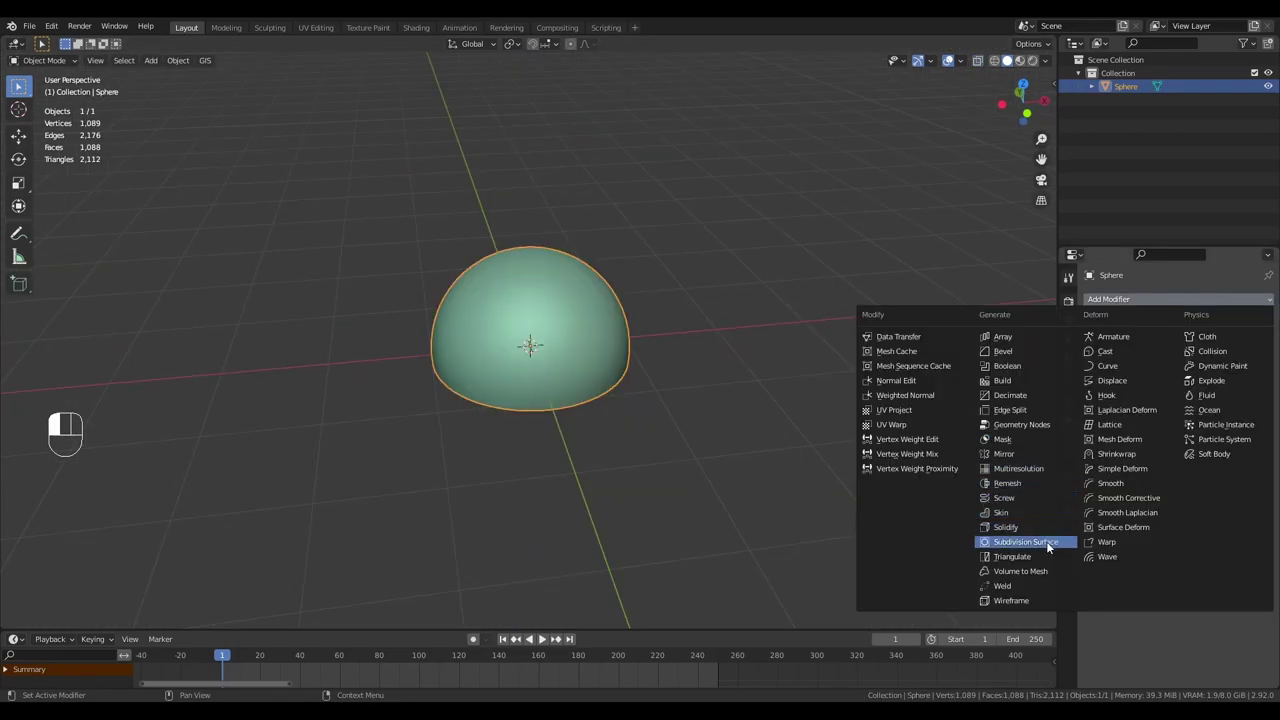
Step: Add a Subdivision Surface modifier and a Displace modifier to the dome
{"action": "left_click", "coordinate": [1046, 541]}
{"action": "left_click", "coordinate": [1150, 300]}
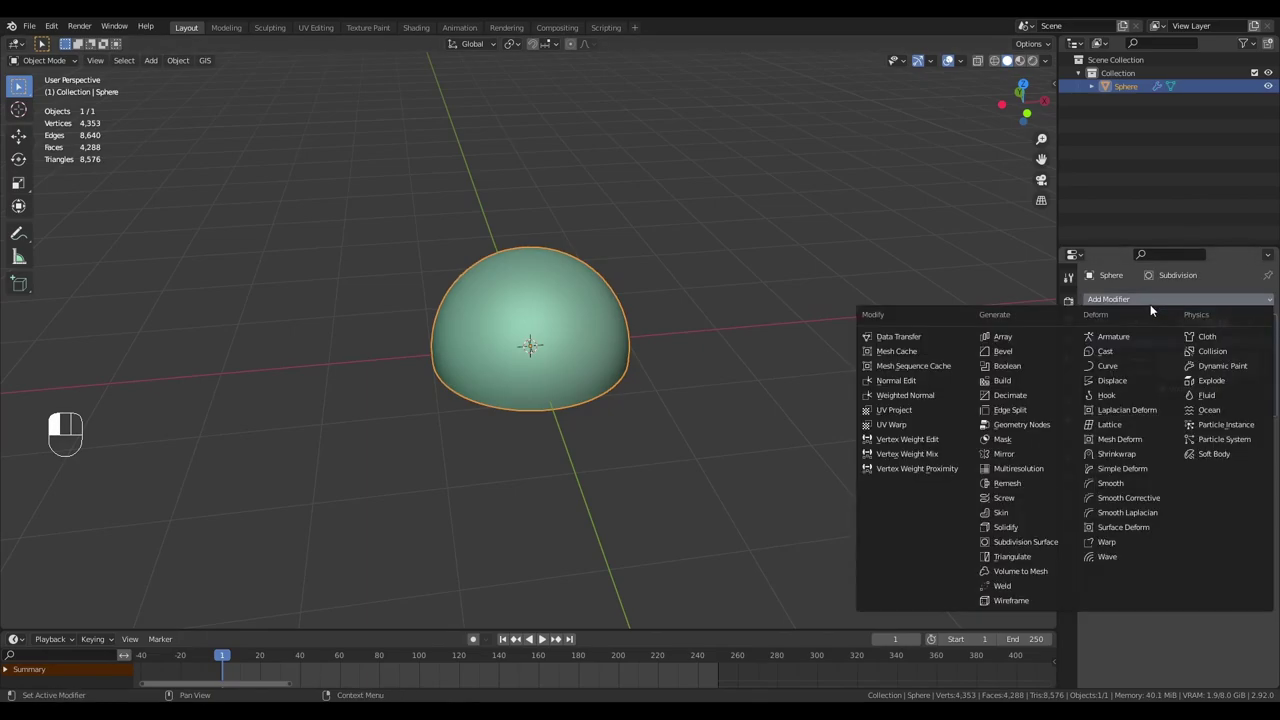
{"action": "left_click", "coordinate": [1119, 381]}
Step: Create a Clouds texture of size 5 for the dome's Displace modifier
{"action": "left_click", "coordinate": [1261, 450]}
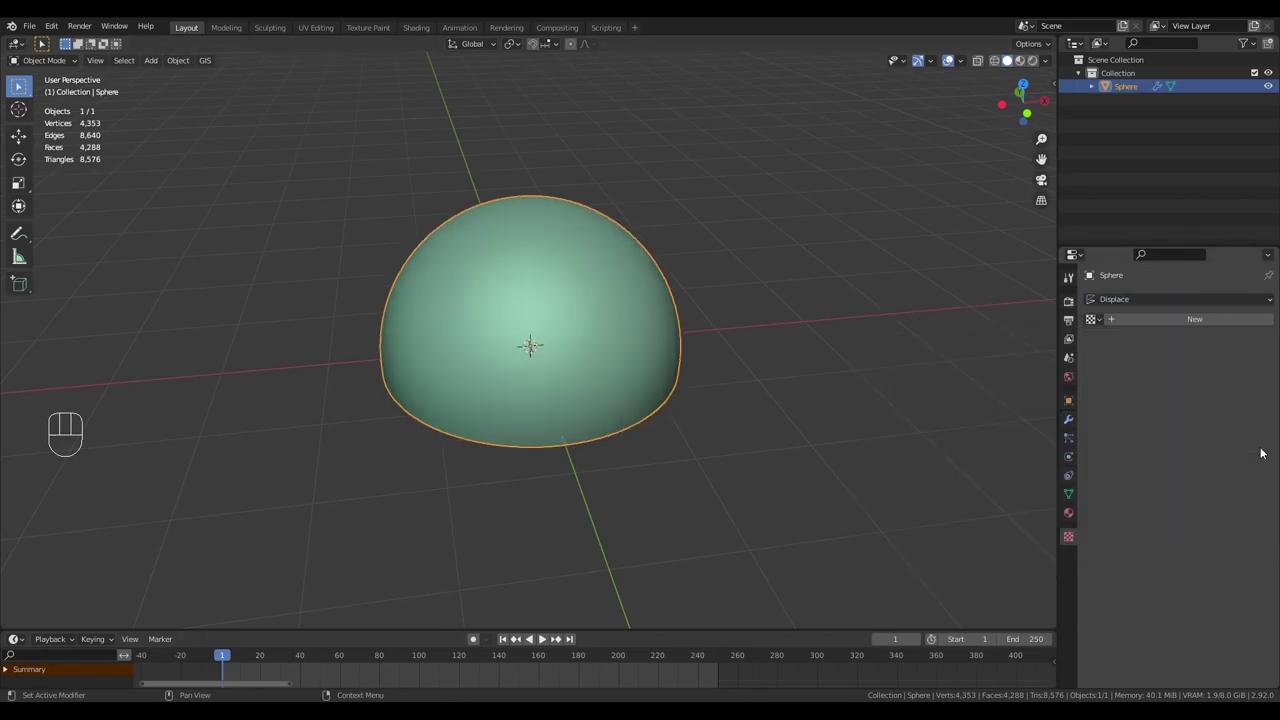
{"action": "left_click", "coordinate": [1115, 319]}
{"action": "left_click", "coordinate": [1157, 340]}
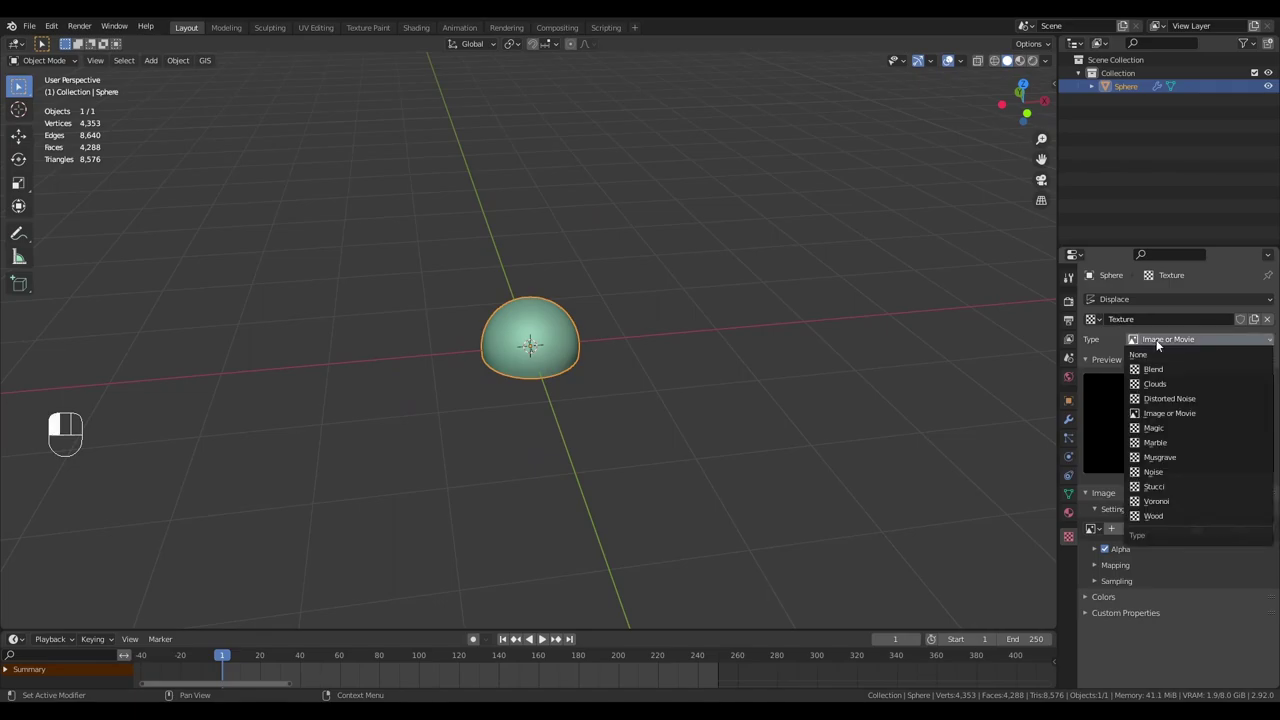
{"action": "left_click", "coordinate": [1160, 383]}
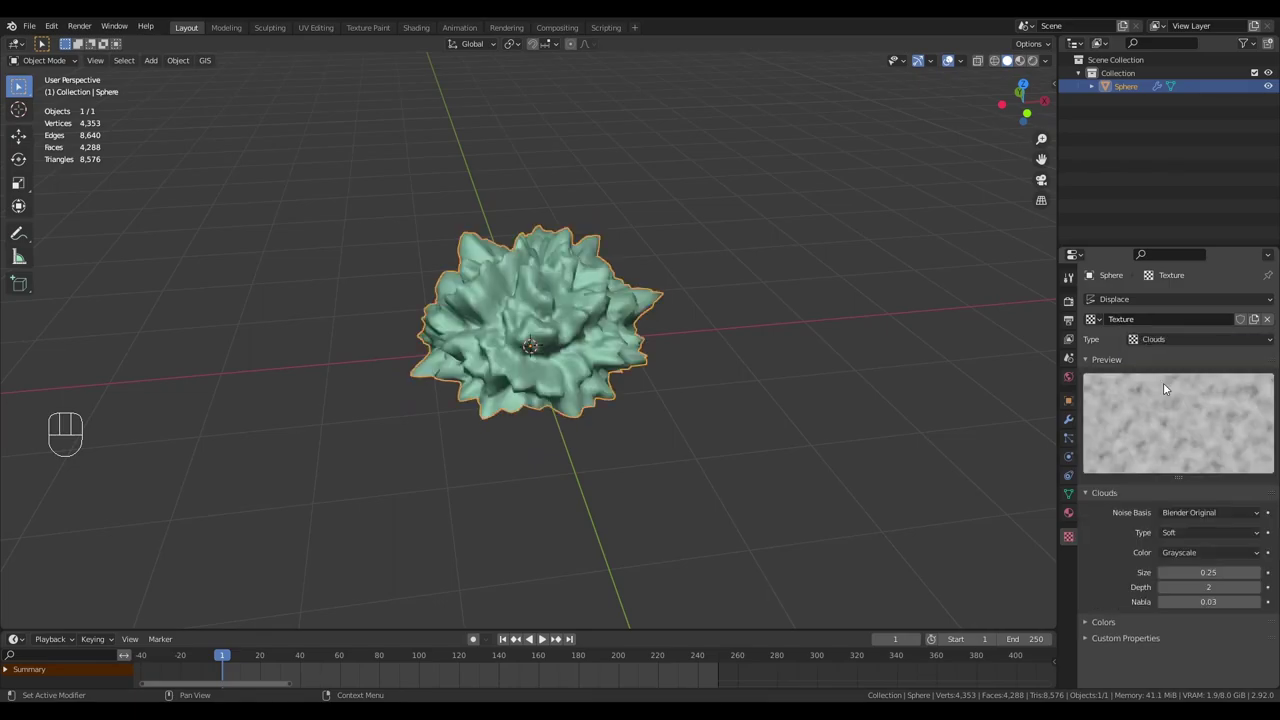
{"action": "left_click", "coordinate": [1221, 571]}
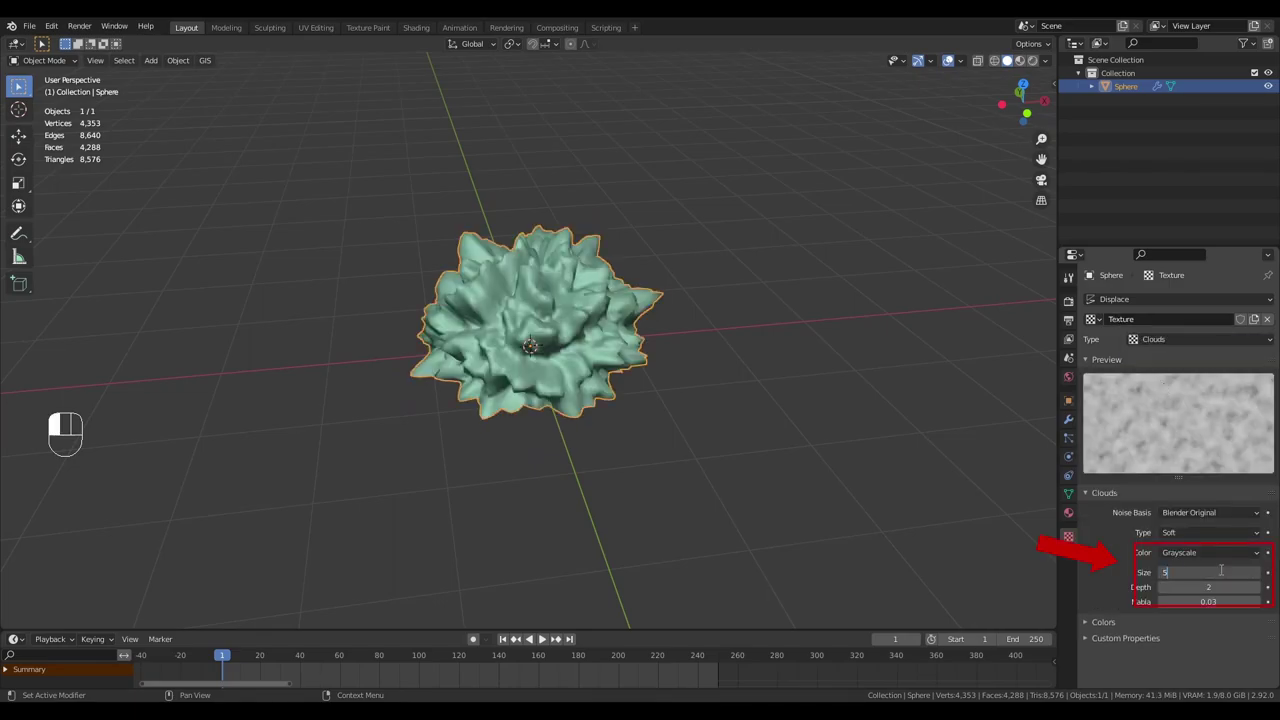
{"action": "key", "text": "Return"}
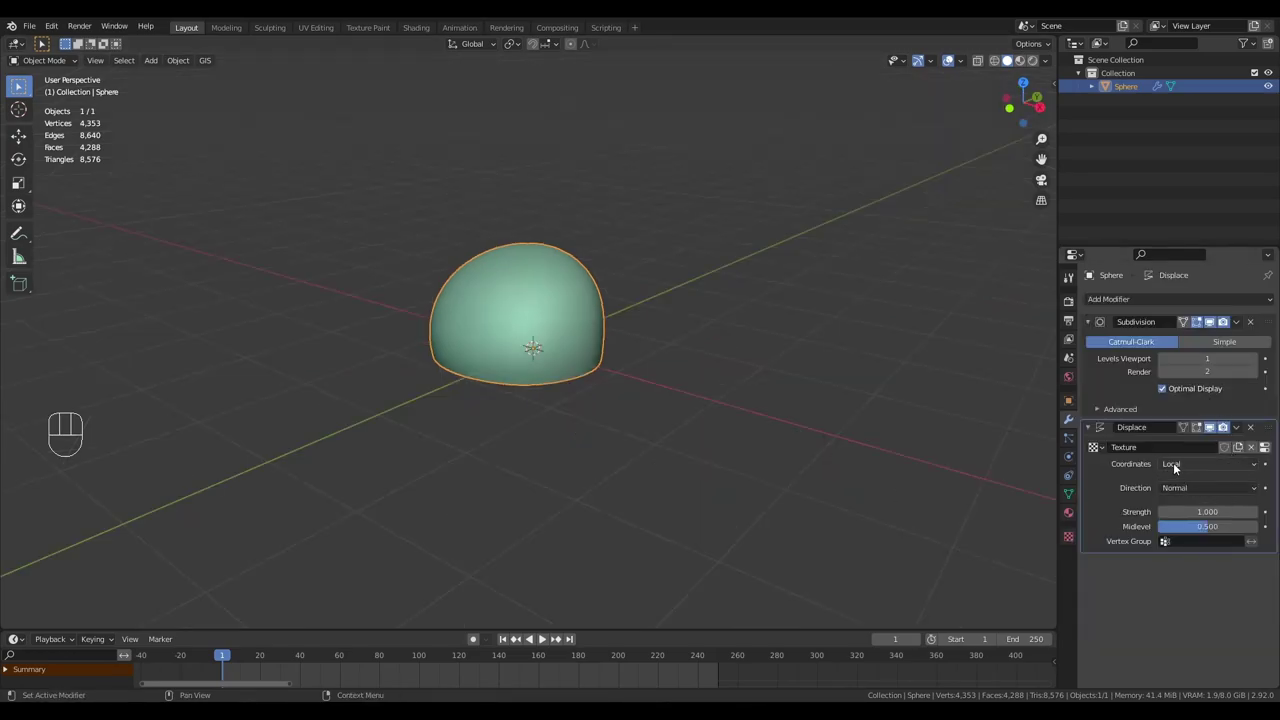
Step: Set the Displace modifier's texture coordinates to Global
{"action": "left_click", "coordinate": [1180, 463]}
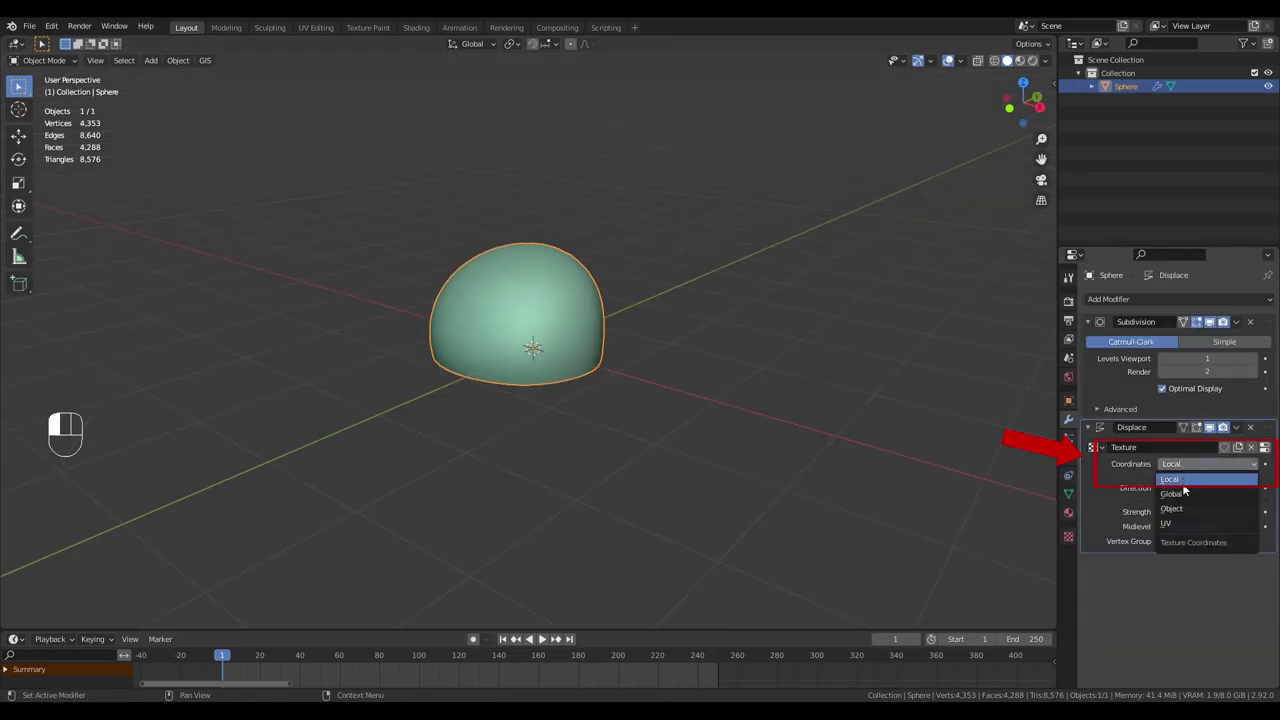
{"action": "left_click", "coordinate": [1181, 490]}
{"action": "middle_click_drag", "start_coordinate": [663, 399], "coordinate": [588, 395]}
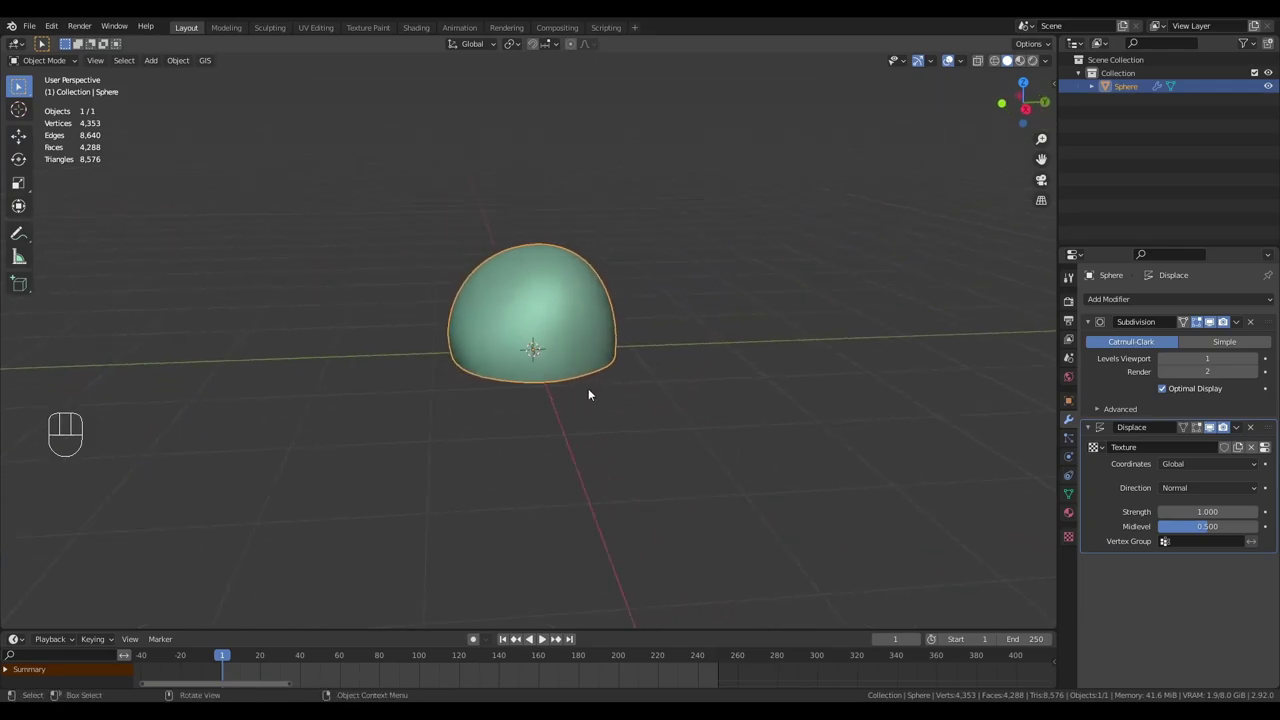
Step: Move the dome around the scene temporarily to check how the global displacement reshapes it
{"action": "key", "text": "g"}
{"action": "right_click", "coordinate": [308, 378]}
{"action": "scroll", "coordinate": [610, 420], "scroll_direction": "down", "scroll_amount": 3}
{"action": "middle_click_drag", "start_coordinate": [610, 420], "coordinate": [410, 388]}
{"action": "key", "text": "g"}
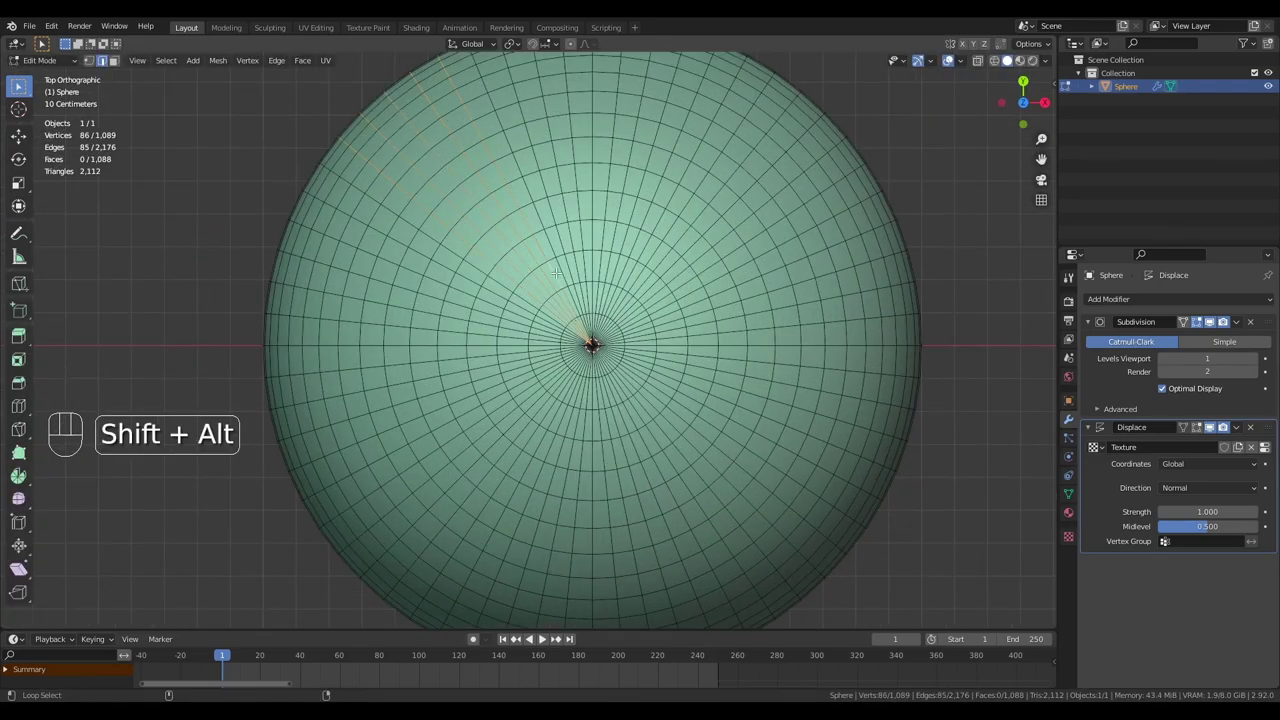
Step: Select the dome's radial edge loops running from the pole to the rim, all the way around
{"action": "left_click", "coordinate": [640, 250], "text": "alt+shift"}
{"action": "left_click", "coordinate": [660, 298], "text": "alt+shift"}
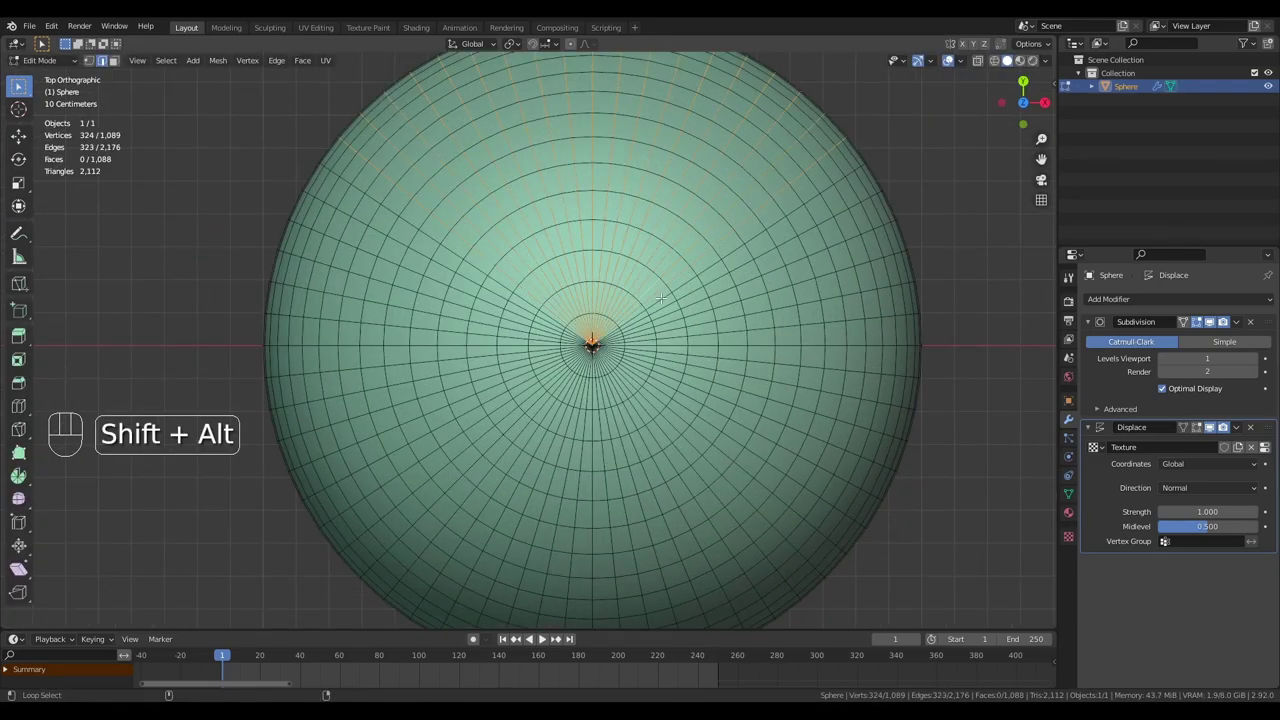
{"action": "mouse_move", "coordinate": [660, 298]}
{"action": "left_mouse_down", "text": "alt+shift"}
{"action": "mouse_move", "coordinate": [672, 346]}
{"action": "mouse_move", "coordinate": [643, 407]}
{"action": "mouse_move", "coordinate": [528, 401]}
{"action": "mouse_move", "coordinate": [592, 345]}
{"action": "left_mouse_up", "text": "alt+shift"}
Step: Deselect the edges around the pole and along the bottom rim of the dome with Circle Select
{"action": "key", "text": "c"}
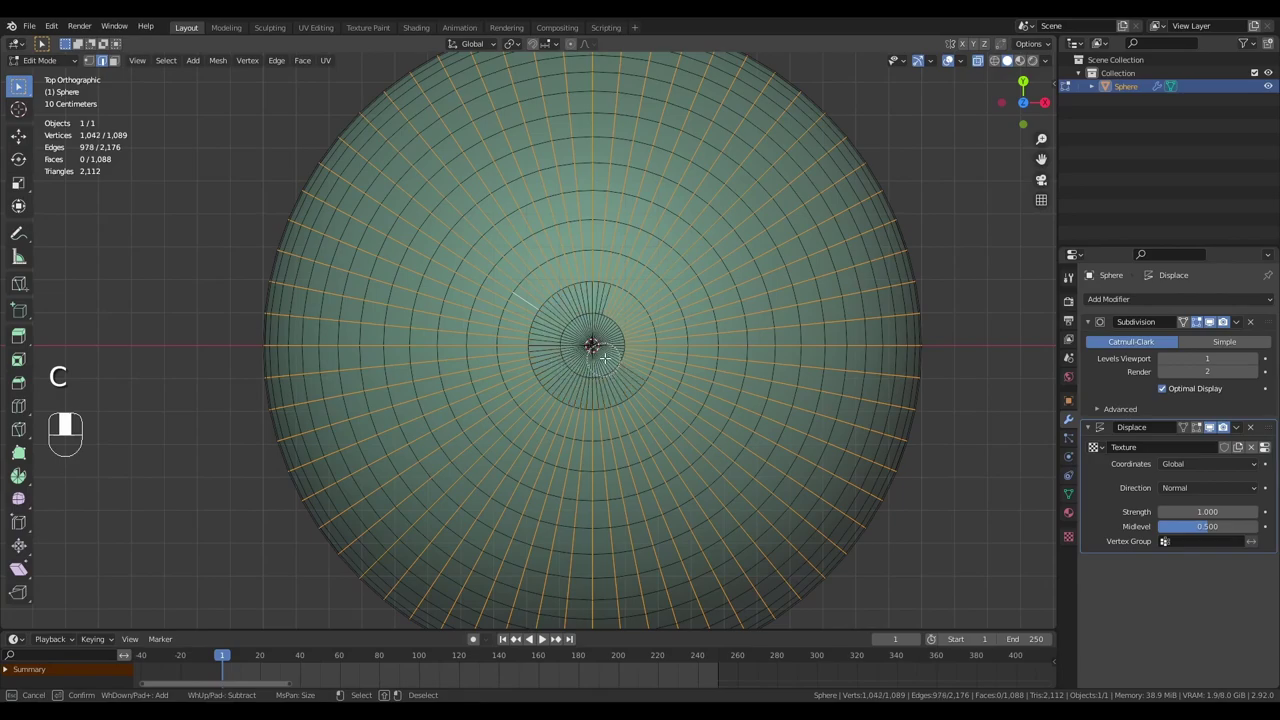
{"action": "key", "text": "KP_1"}
{"action": "middle_click_drag", "start_coordinate": [801, 501], "coordinate": [631, 502]}
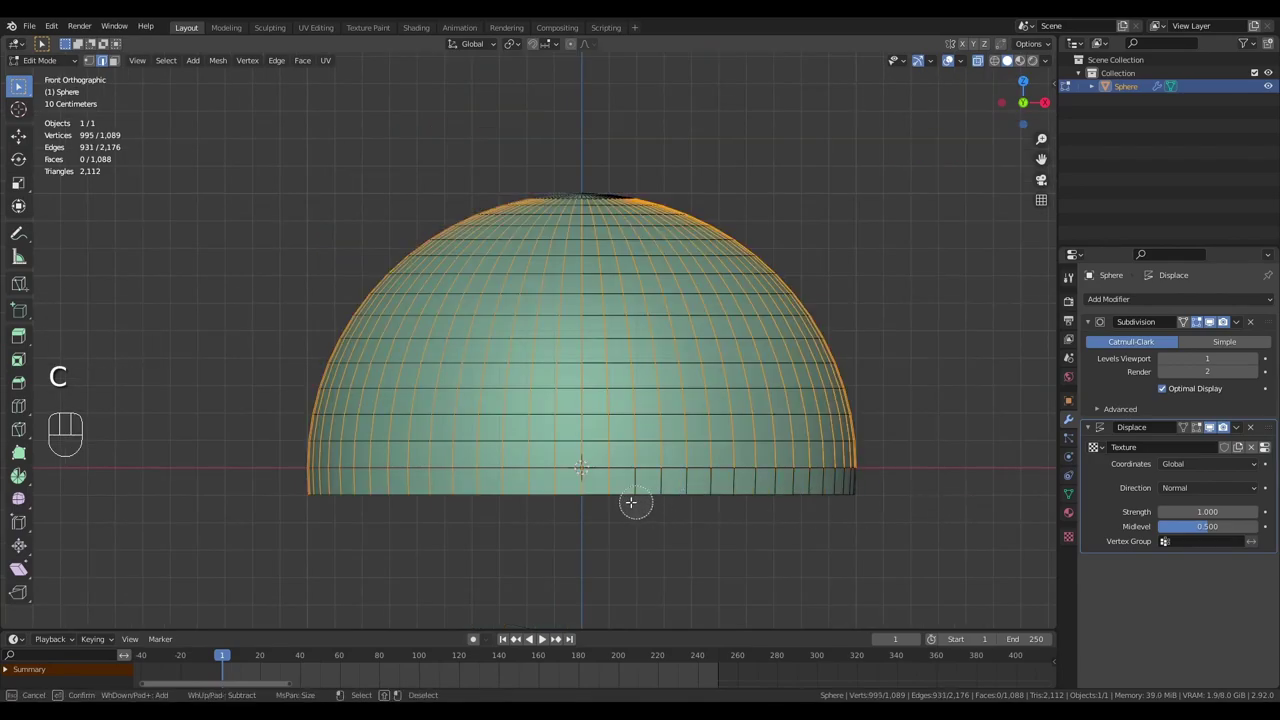
{"action": "right_click", "coordinate": [266, 500]}
Step: Duplicate the selected radial edges in place and separate the copy into its own object
{"action": "key", "text": "shift+d"}
{"action": "scroll", "coordinate": [726, 451], "scroll_direction": "down", "scroll_amount": 2}
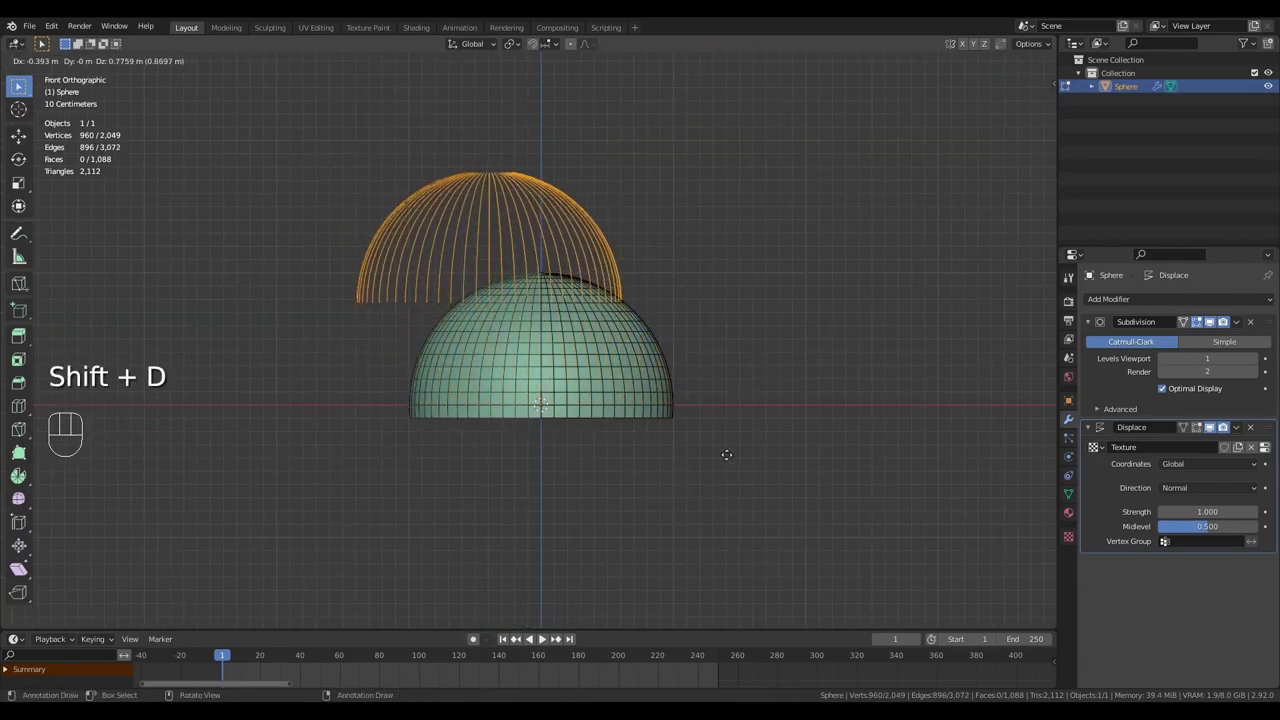
{"action": "right_click", "coordinate": [740, 451]}
{"action": "scroll", "coordinate": [740, 451], "scroll_direction": "up", "scroll_amount": 1}
{"action": "key", "text": "p"}
{"action": "left_click", "coordinate": [740, 452]}
Step: Duplicate all edges of the separated rib object and rotate the copy about 1.7° in top view so the ribs interleave
{"action": "key", "text": "KP_7"}
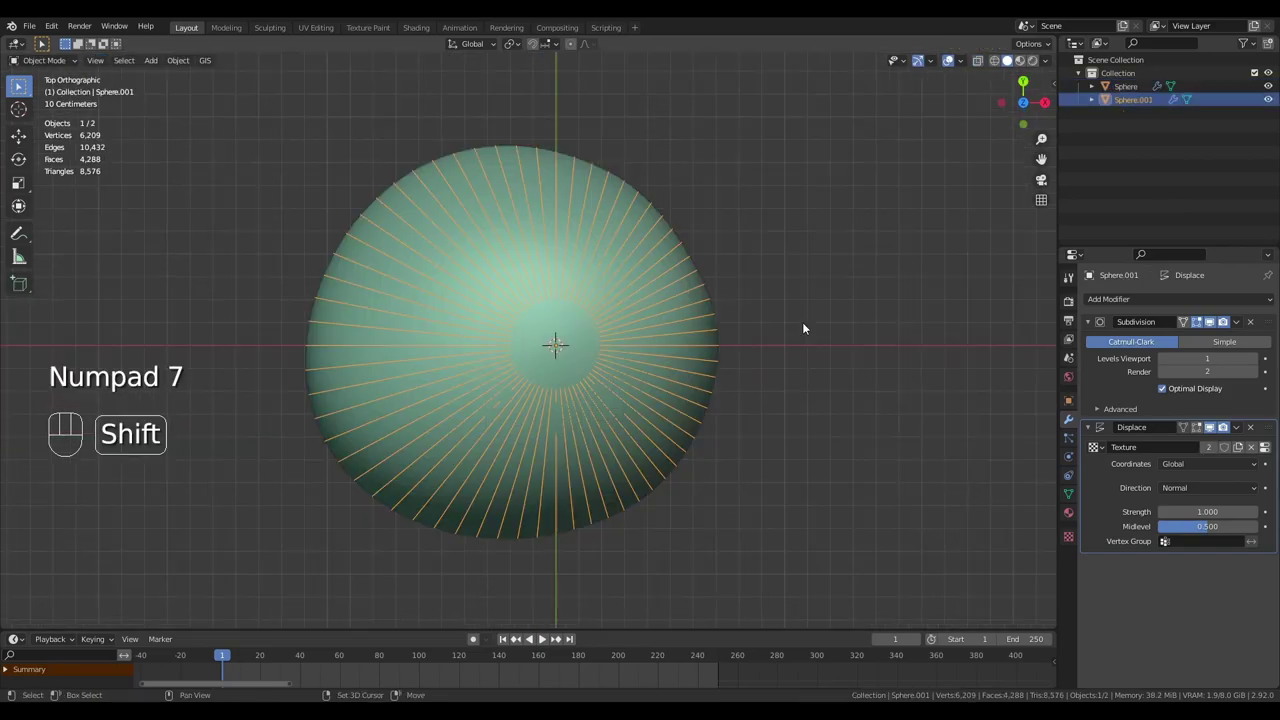
{"action": "key", "text": "Tab"}
{"action": "key", "text": "a"}
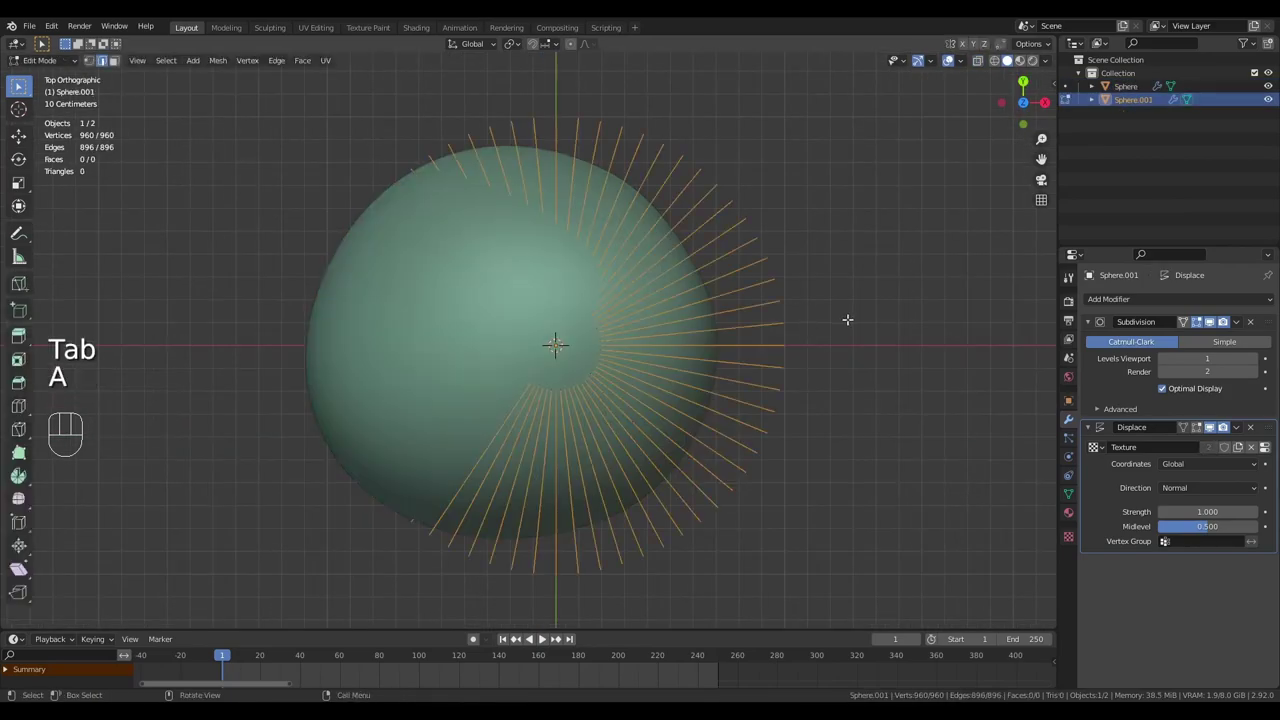
{"action": "key", "text": "shift+d"}
{"action": "key", "text": "r"}
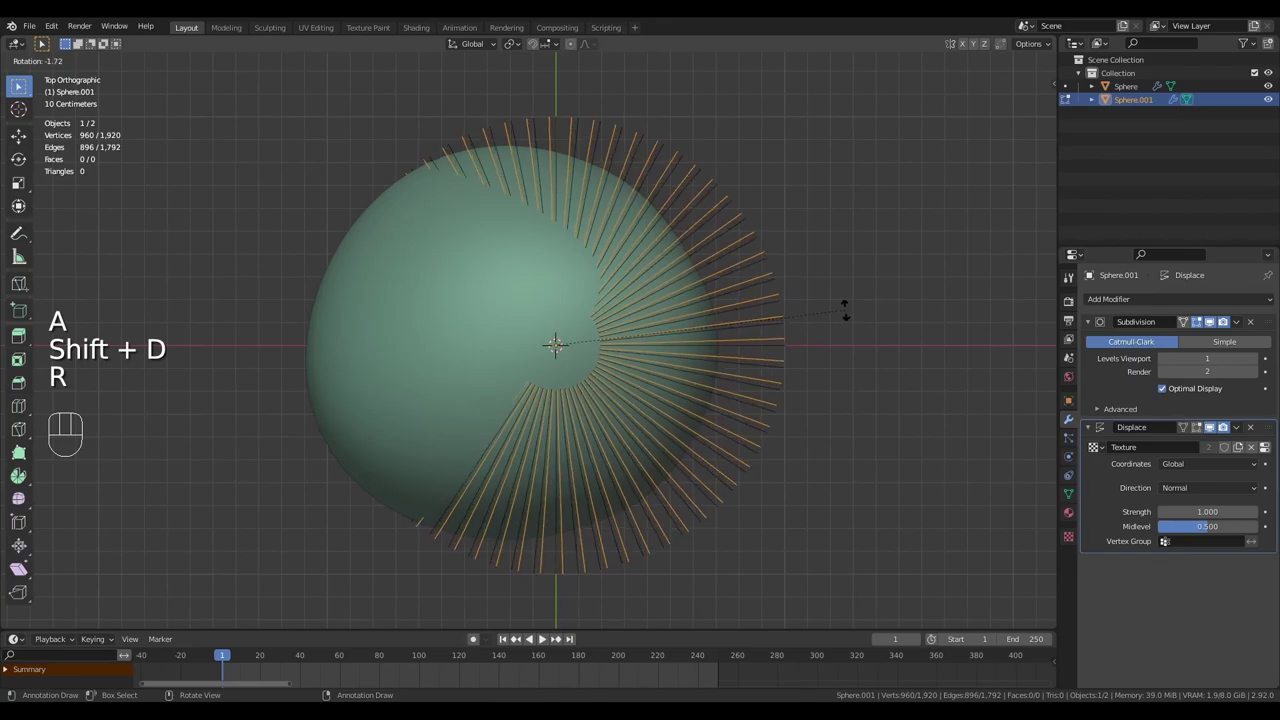
{"action": "key", "text": "ctrl+z"}
{"action": "key", "text": "r"}
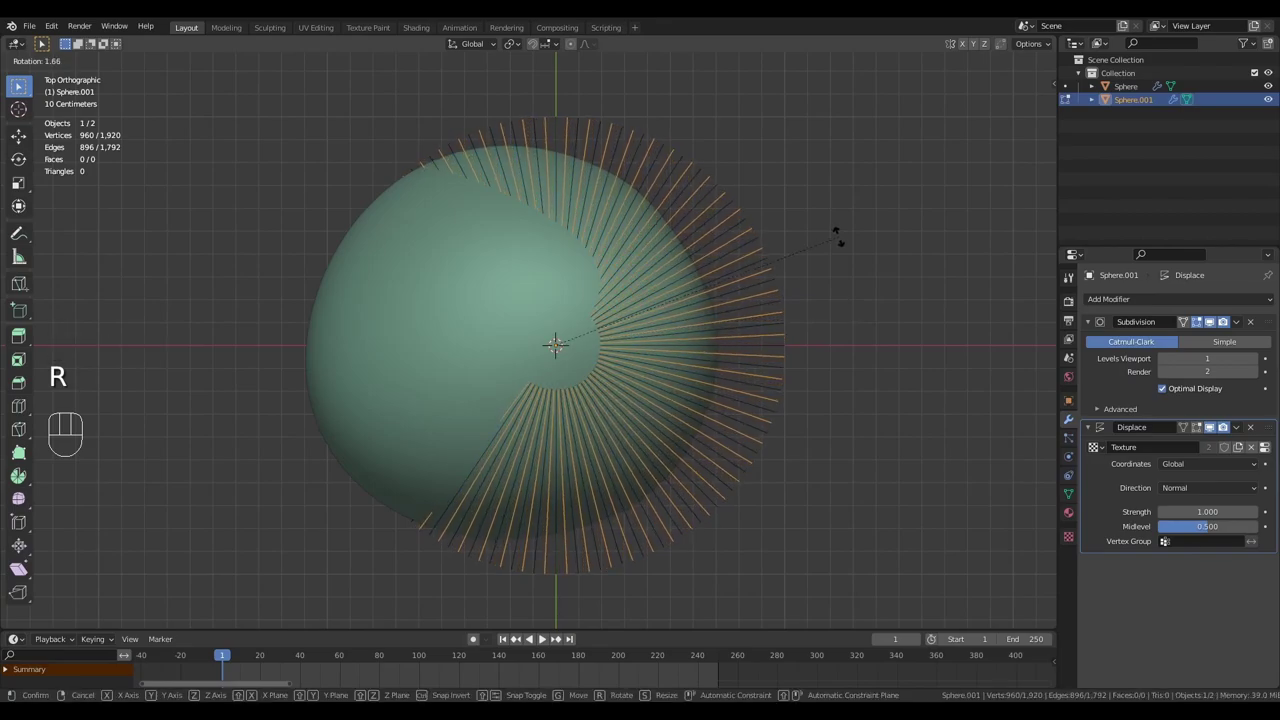
{"action": "left_click", "coordinate": [838, 236]}
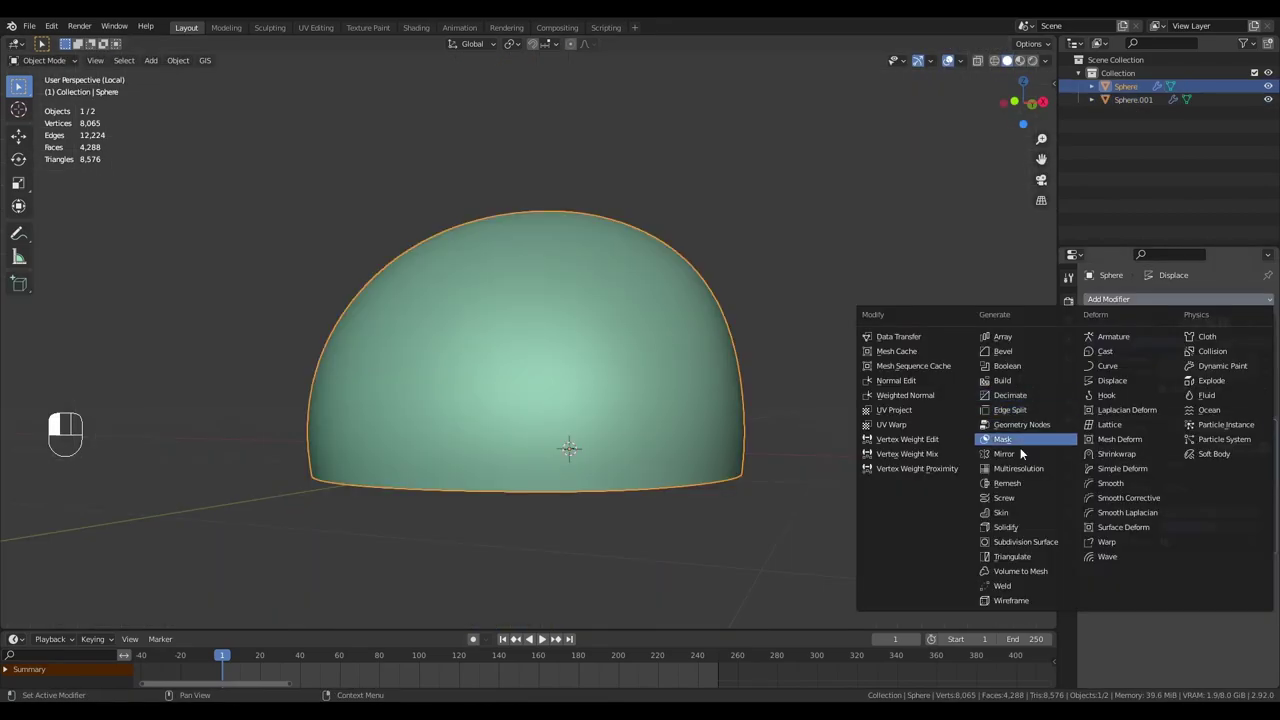
Step: Add a Solidify modifier to the dome and set its thickness to 0.025 m
{"action": "left_click", "coordinate": [1020, 527]}
{"action": "mouse_move", "coordinate": [1011, 533]}
{"action": "middle_mouse_down"}
{"action": "mouse_move", "coordinate": [828, 436]}
{"action": "mouse_move", "coordinate": [849, 426]}
{"action": "middle_mouse_up"}
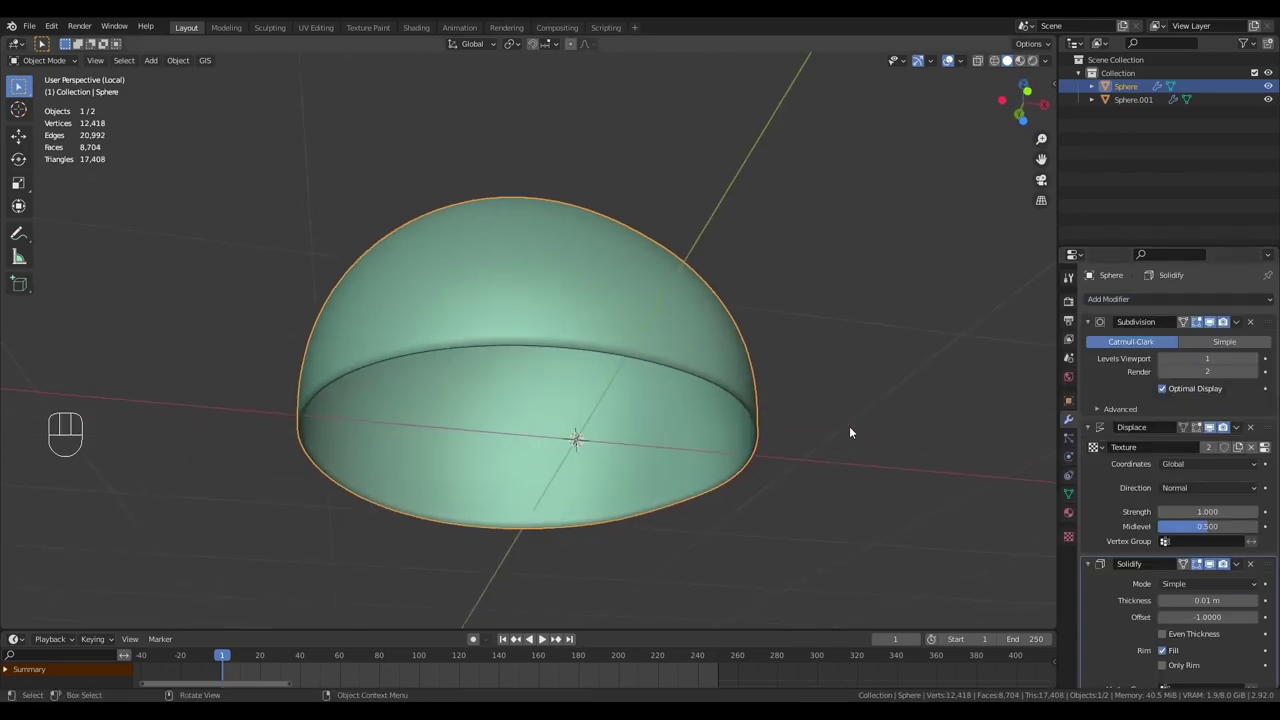
{"action": "scroll", "coordinate": [849, 426], "scroll_direction": "up", "scroll_amount": 5}
{"action": "left_click", "coordinate": [1224, 601]}
{"action": "type", "text": "0.025"}
{"action": "key", "text": "Return"}
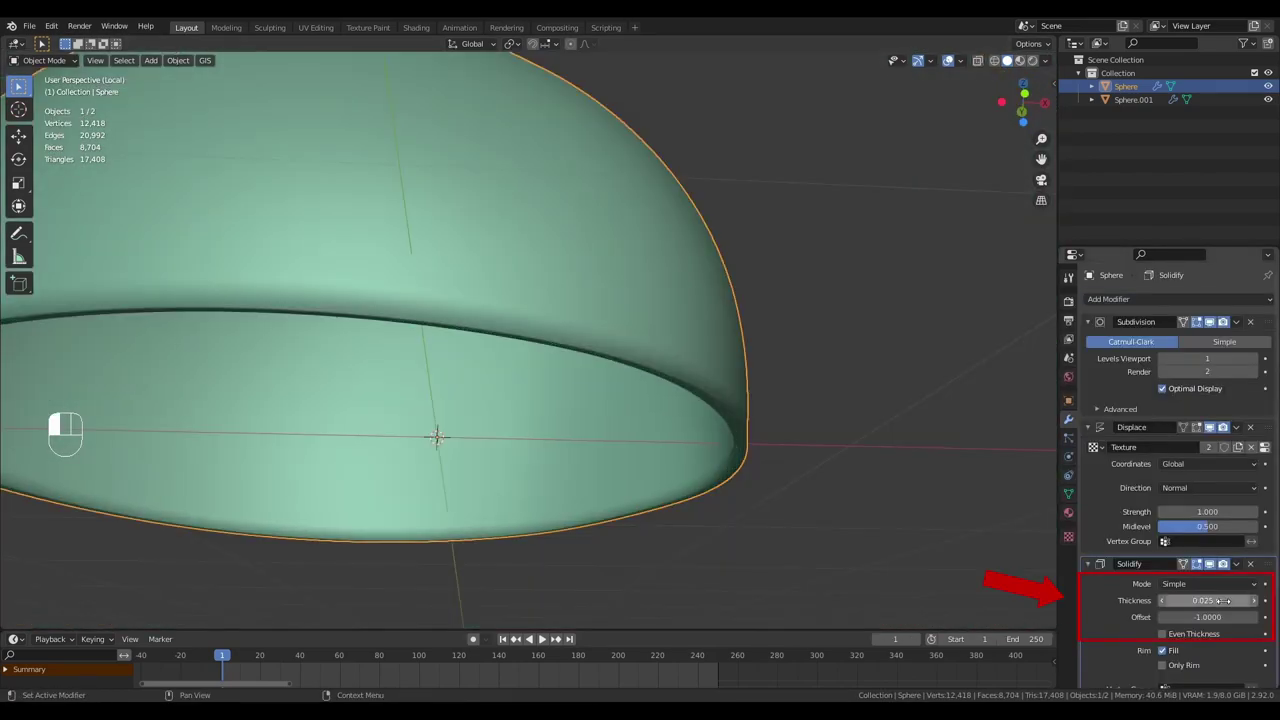
Step: Add a second Subdivision Surface modifier to the dome after the Solidify modifier
{"action": "left_click", "coordinate": [1120, 299]}
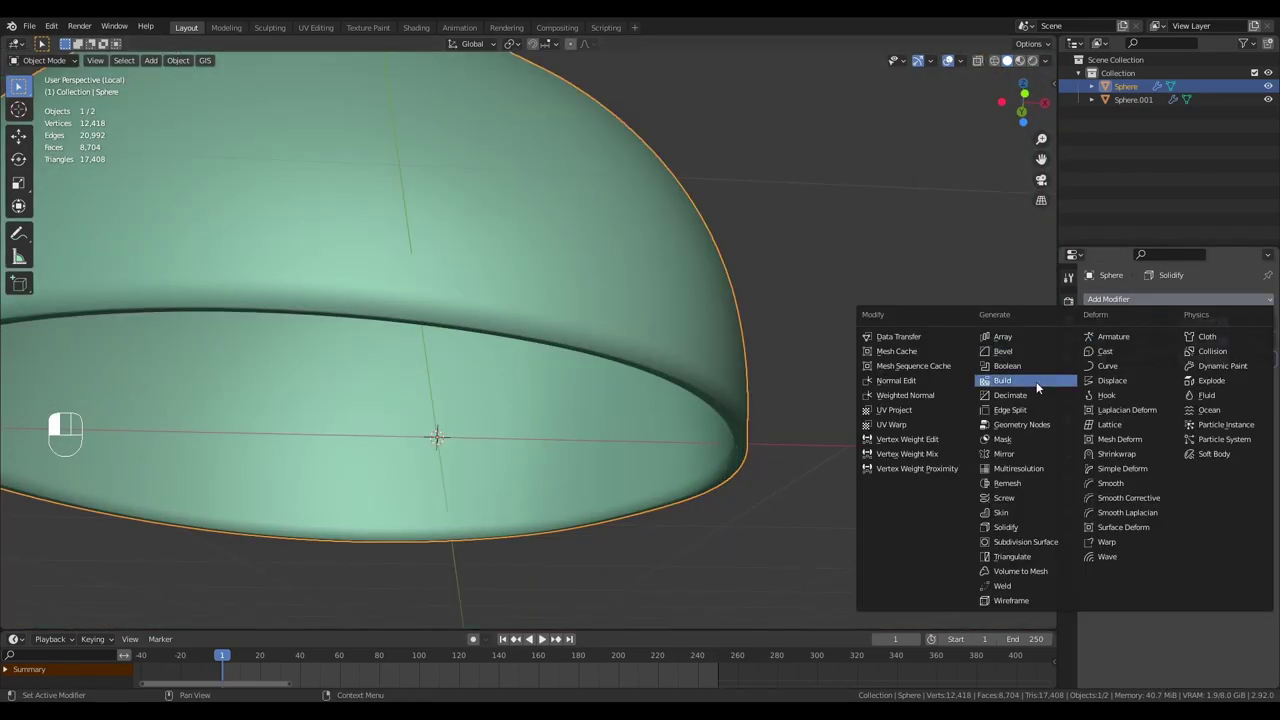
{"action": "left_click", "coordinate": [1041, 540]}
{"action": "scroll", "coordinate": [902, 483], "scroll_direction": "down", "scroll_amount": 4}
{"action": "middle_click_drag", "start_coordinate": [874, 455], "coordinate": [753, 450]}
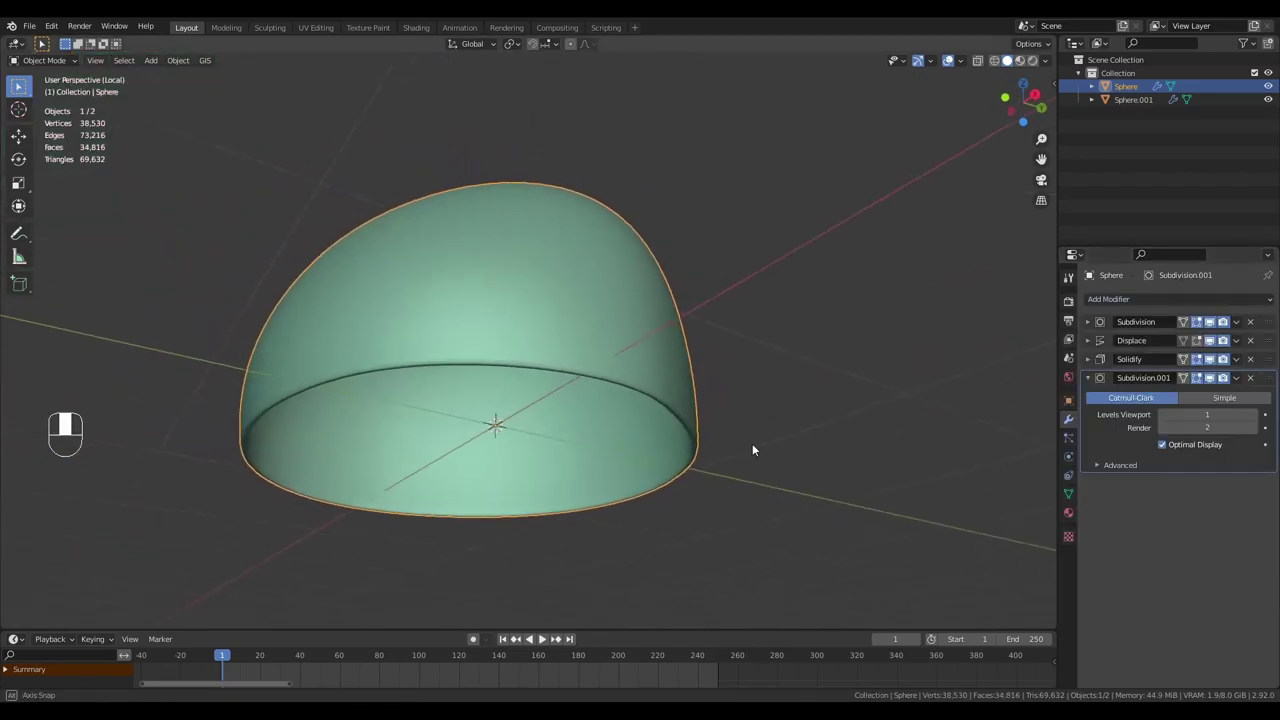
Step: Add a Bezier curve at the scene origin in front view
{"action": "key", "text": "KP_1"}
{"action": "key", "text": "shift+a"}
{"action": "mouse_move", "coordinate": [520, 388]}
{"action": "left_click", "coordinate": [615, 50]}
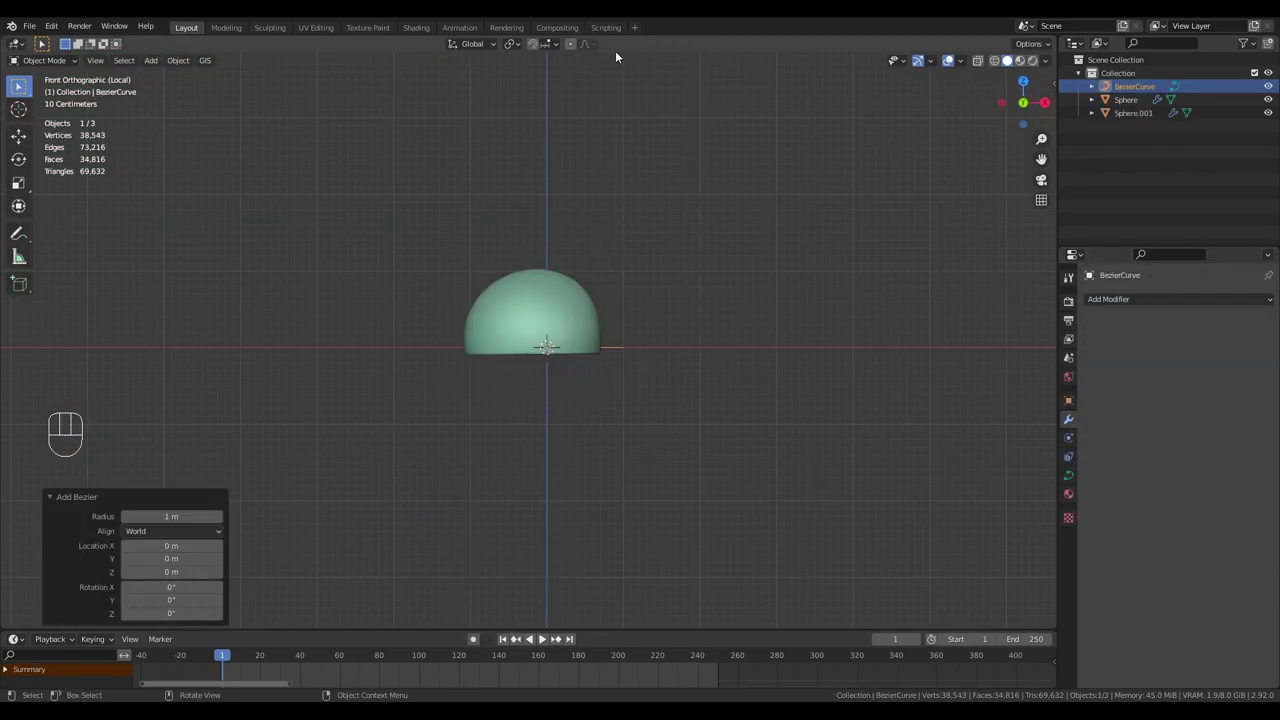
Step: Move all the curve's control points 1 m along X in Edit Mode so its start sits on the object origin
{"action": "middle_click_drag", "start_coordinate": [675, 298], "coordinate": [645, 358]}
{"action": "key", "text": "Tab"}
{"action": "key", "text": "g"}
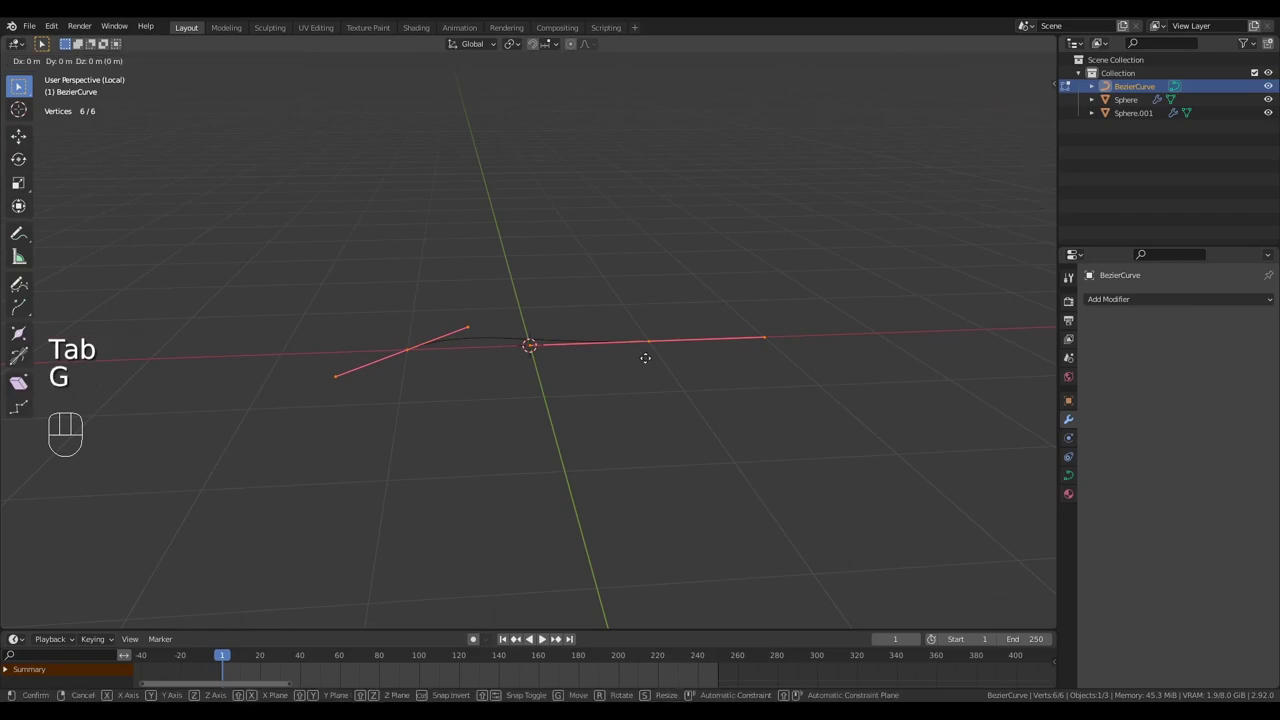
{"action": "key", "text": "x"}
{"action": "key", "text": "KP_1"}
{"action": "key", "text": "KP_Enter"}
{"action": "key", "text": "Tab"}
Step: Rotate the curve object -90° about the Y axis so it stands upright
{"action": "middle_click_drag", "start_coordinate": [645, 364], "coordinate": [623, 360]}
{"action": "key", "text": "r"}
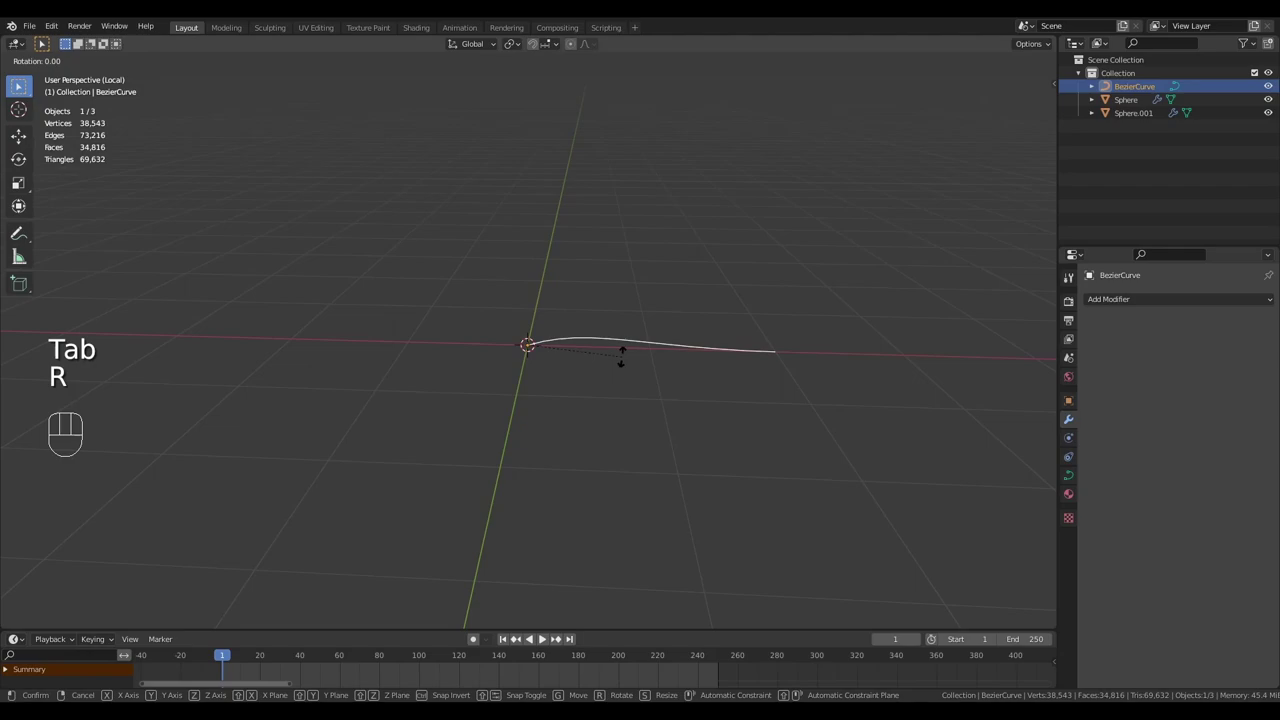
{"action": "key", "text": "y"}
{"action": "key", "text": "KP_9"}
{"action": "key", "text": "KP_0"}
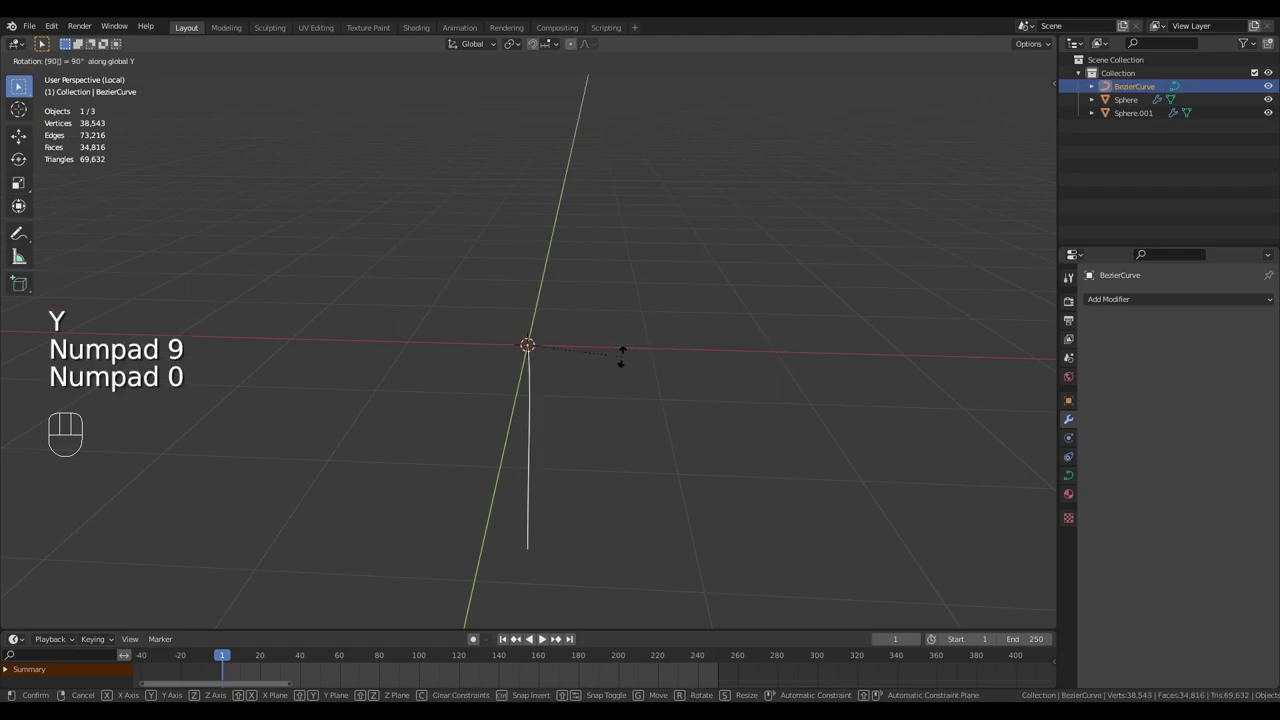
{"action": "key", "text": "KP_Subtract"}
{"action": "left_click", "coordinate": [621, 356]}
Step: Rotate the upright curve 90° about the Z axis in front view
{"action": "key", "text": "KP_1"}
{"action": "key", "text": "r"}
{"action": "key", "text": "z"}
{"action": "key", "text": "KP_9"}
{"action": "key", "text": "KP_0"}
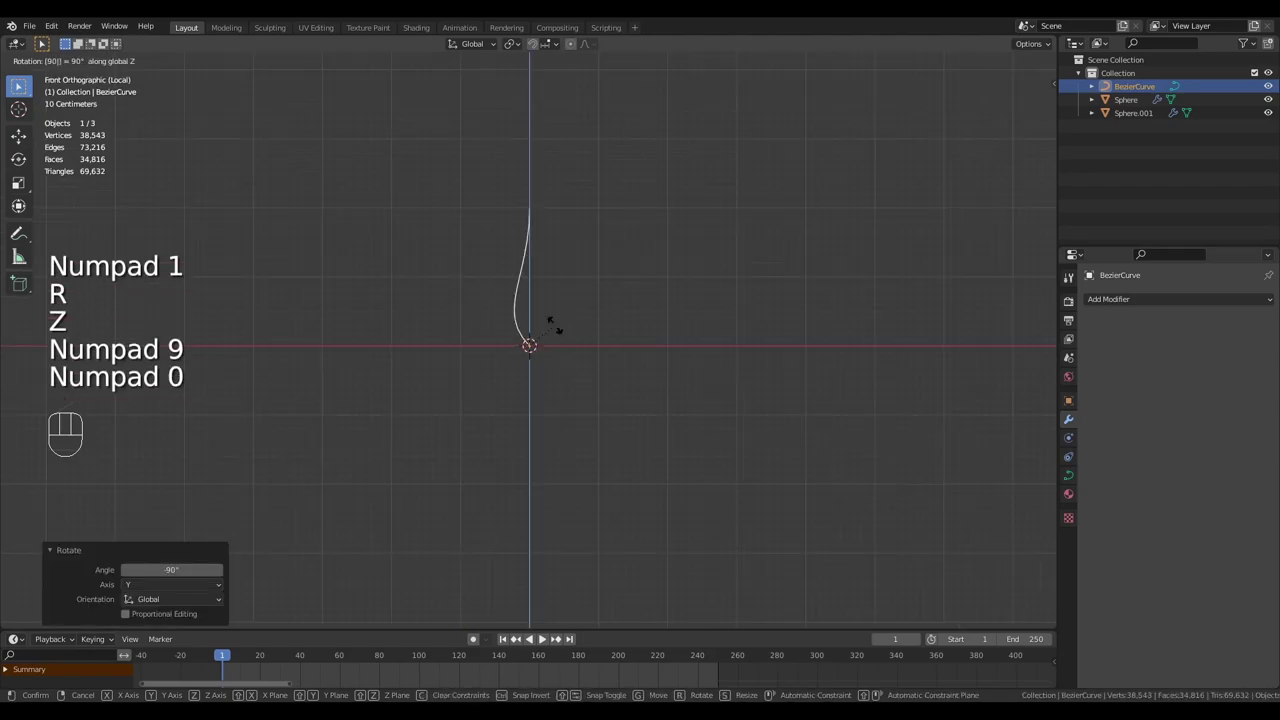
{"action": "key", "text": "KP_Enter"}
Step: Set the curve's preview resolution to 96
{"action": "key", "text": "Tab"}
{"action": "key", "text": "Tab"}
{"action": "left_click", "coordinate": [1068, 475]}
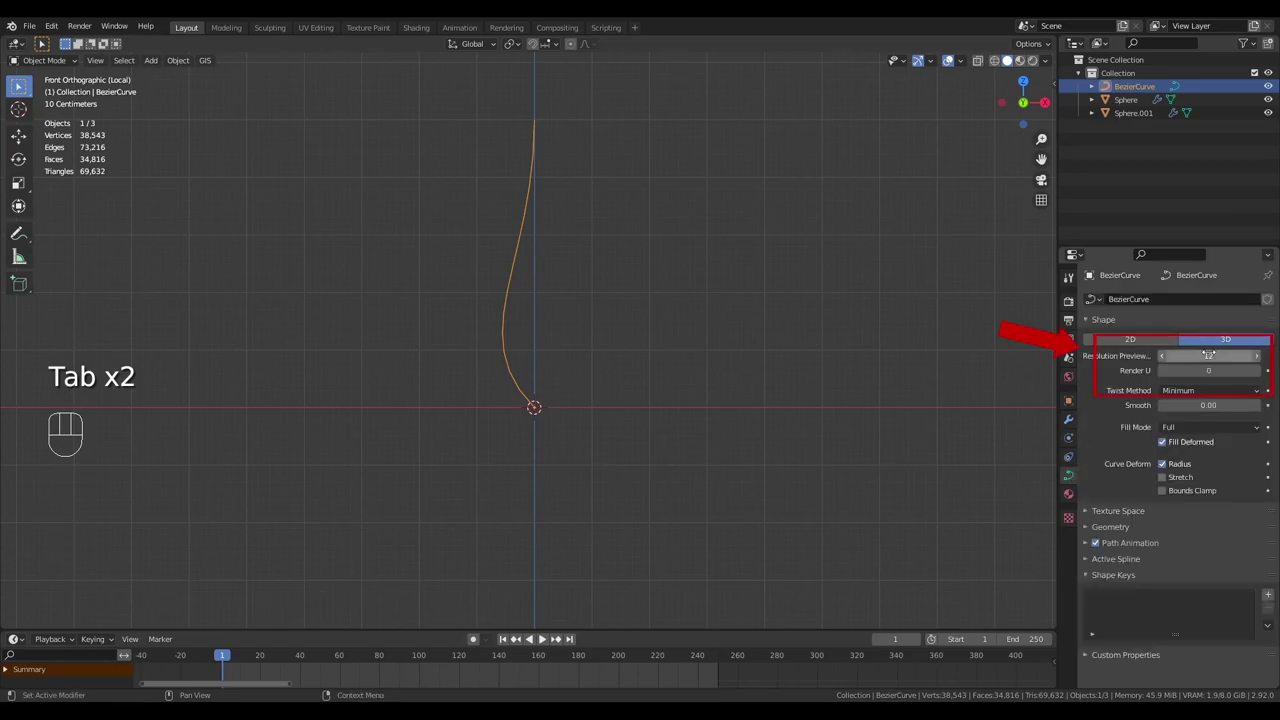
Step: Rotate the curve's lower handles to near vertical and shift a control point along X for a gentle bend
{"action": "key", "text": "Tab"}
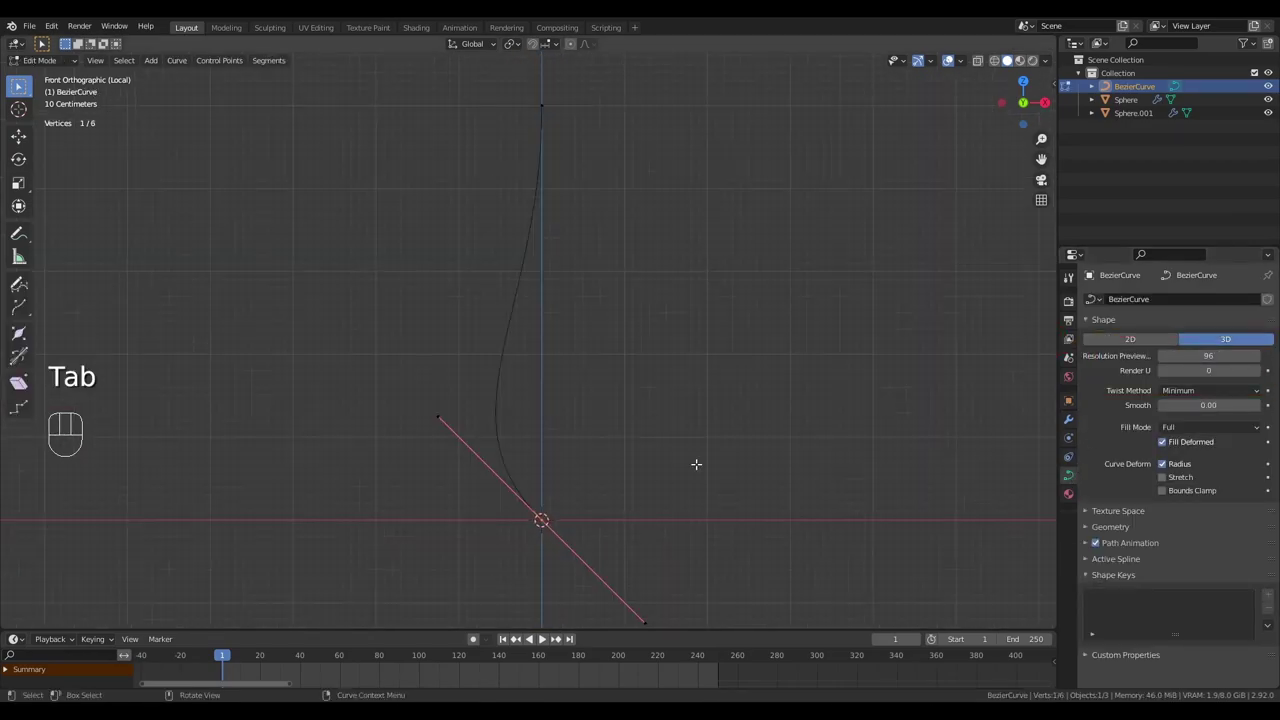
{"action": "key", "text": "r"}
{"action": "left_click", "coordinate": [686, 514], "text": "shift"}
{"action": "key", "text": "g"}
{"action": "key", "text": "x"}
{"action": "left_click", "coordinate": [655, 392]}
{"action": "key", "text": "Tab"}
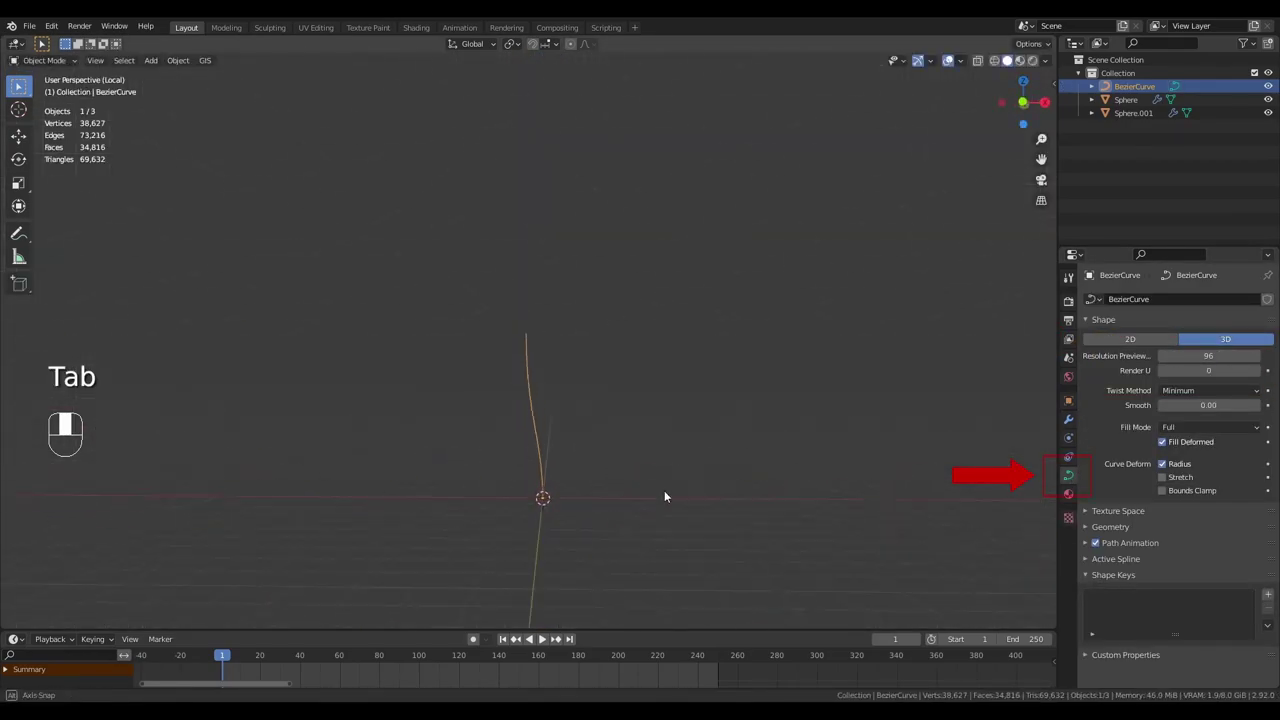
Step: Give the curve a round bevel with a depth of 0.05 m and return to editing its control points
{"action": "left_click", "coordinate": [1110, 526]}
{"action": "scroll", "coordinate": [1168, 552], "scroll_direction": "down", "scroll_amount": 3}
{"action": "left_click_drag", "start_coordinate": [1200, 503], "coordinate": [1250, 503]}
{"action": "key", "text": "Tab"}
{"action": "middle_click_drag", "start_coordinate": [800, 500], "coordinate": [745, 463]}
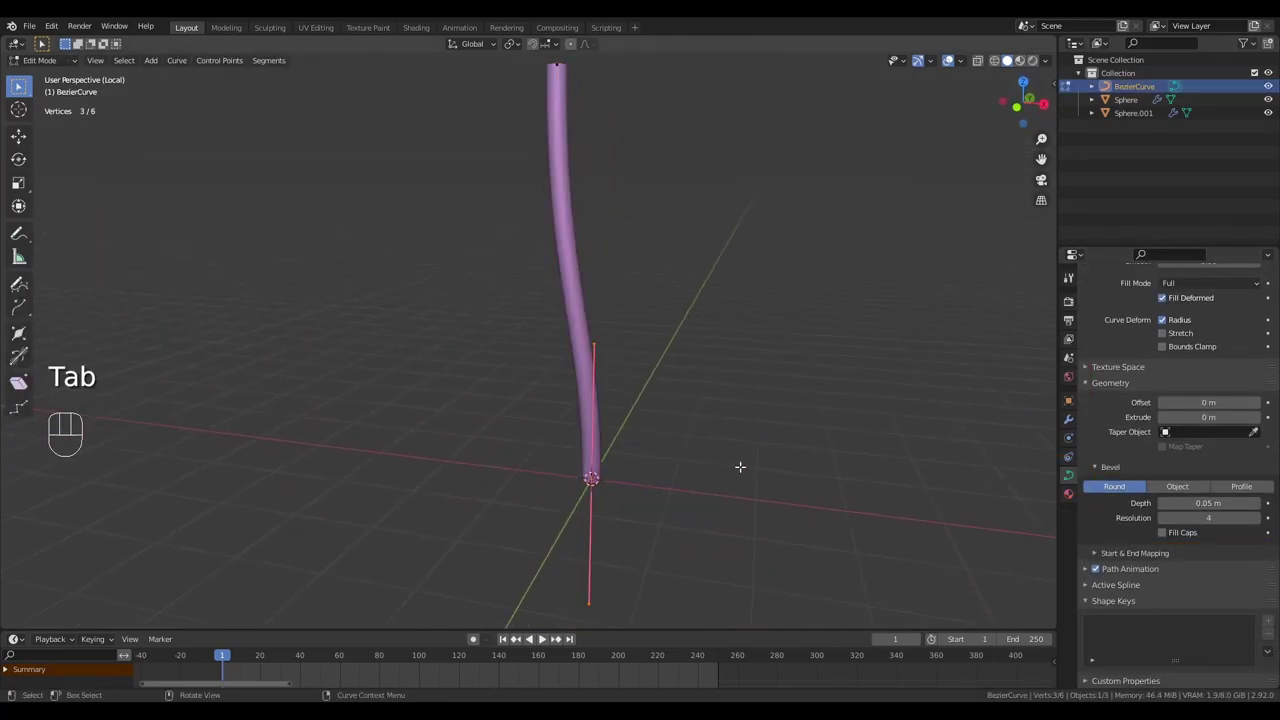
Step: Widen the stem at its base control point and adjust the curve radius at its upper end
{"action": "key", "text": "alt+s"}
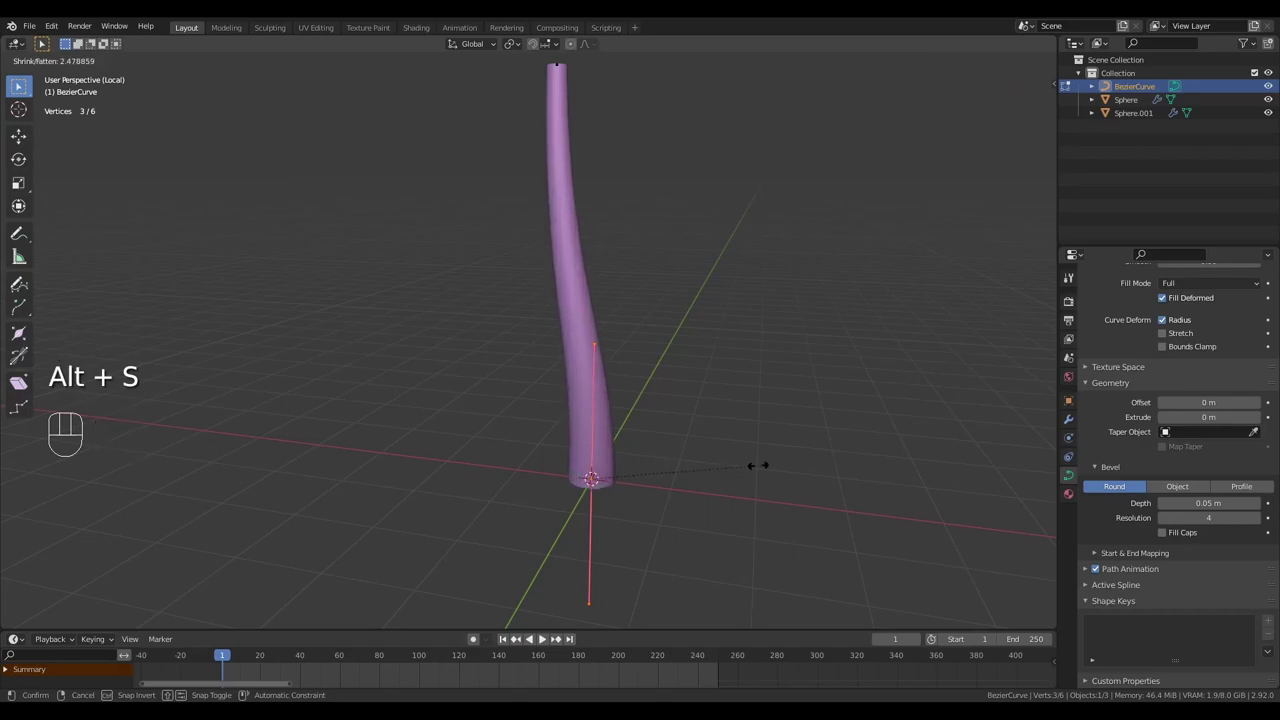
{"action": "left_click", "coordinate": [712, 462]}
{"action": "middle_click_drag", "start_coordinate": [709, 463], "coordinate": [697, 244]}
{"action": "key", "text": "alt+s"}
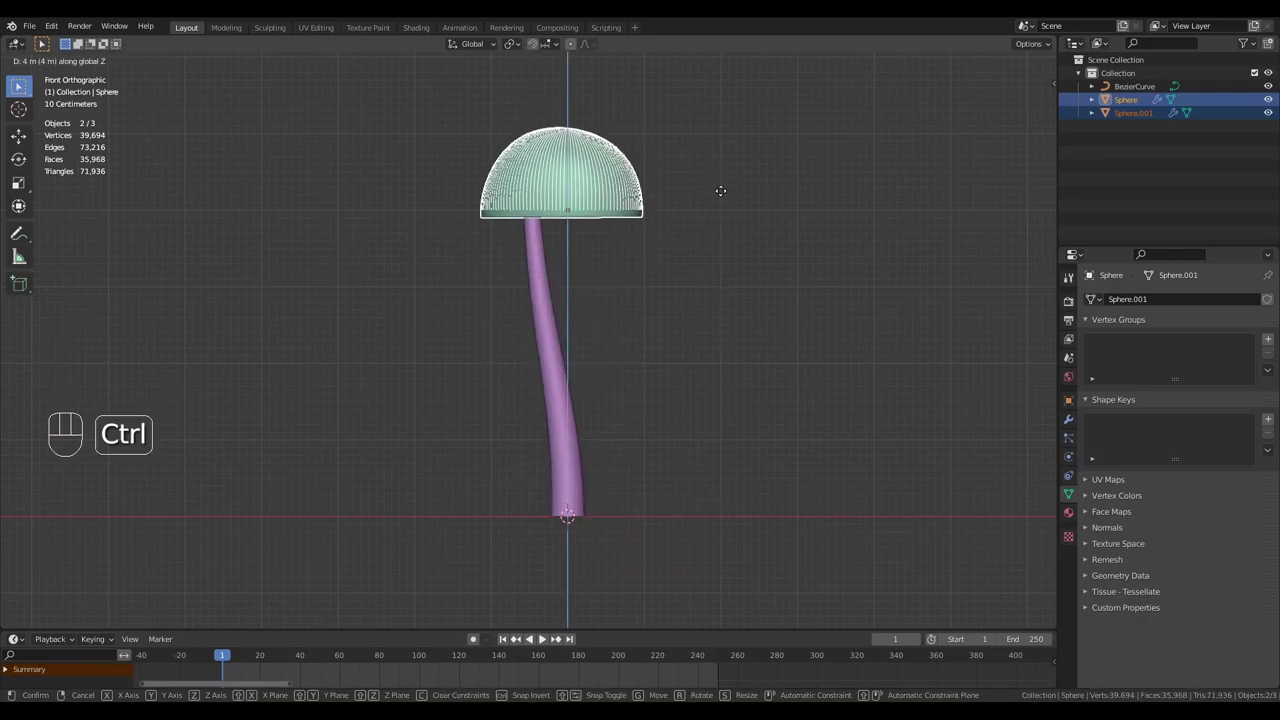
Step: Raise the cap and gills 4 m along Z onto the stem, and shift the stem 0.43 m along X under the cap
{"action": "left_click", "coordinate": [720, 194]}
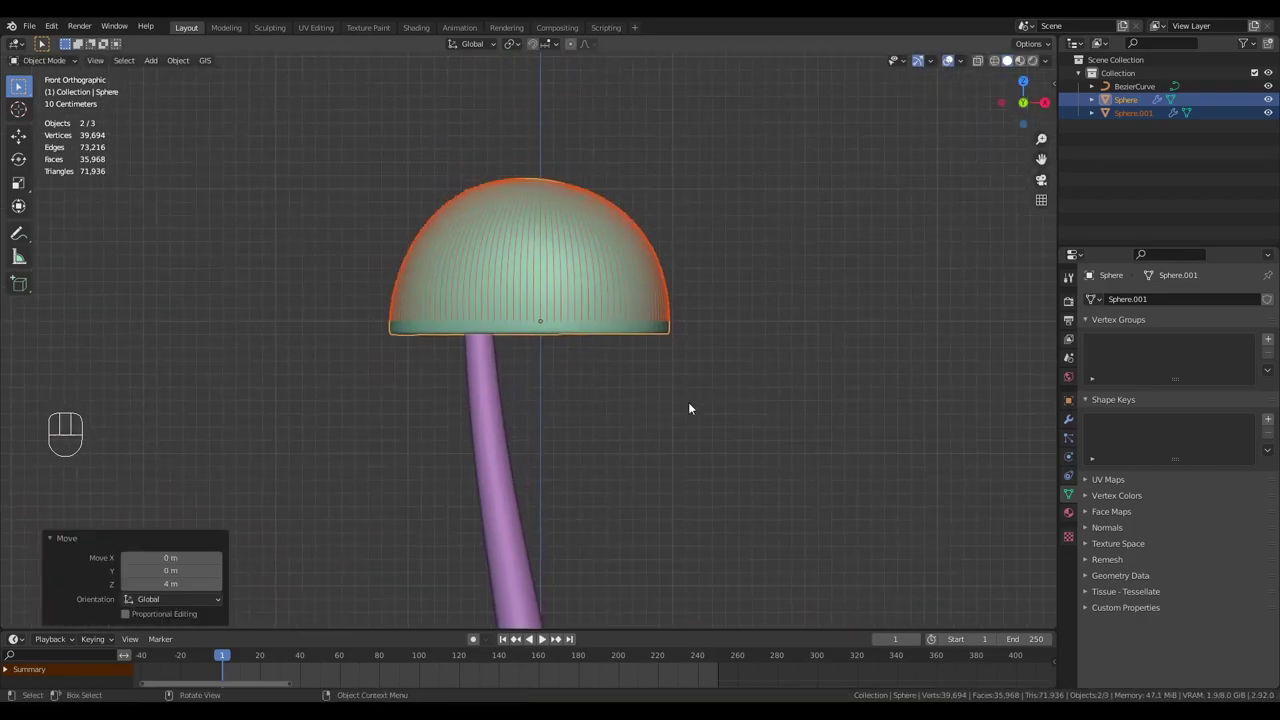
{"action": "left_click", "coordinate": [508, 334]}
{"action": "scroll", "coordinate": [530, 300], "scroll_direction": "down", "scroll_amount": 2}
{"action": "key", "text": "g"}
{"action": "key", "text": "x"}
{"action": "left_click", "coordinate": [606, 323]}
{"action": "key", "text": "KP_7"}
{"action": "scroll", "coordinate": [592, 345], "scroll_direction": "up", "scroll_amount": 8}
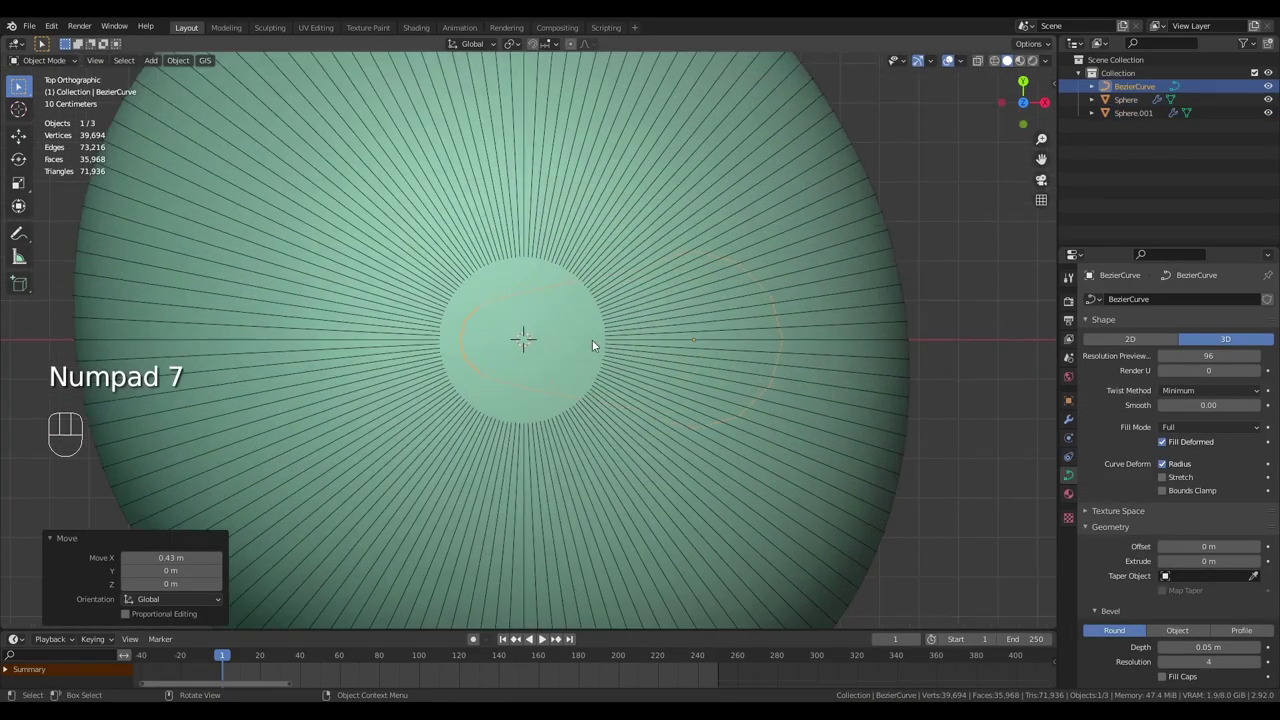
{"action": "middle_click_drag", "start_coordinate": [592, 345], "coordinate": [560, 480]}
{"action": "scroll", "coordinate": [560, 480], "scroll_direction": "down", "scroll_amount": 3}
Step: Duplicate the cap, gills and stem together and place the copy along the X axis
{"action": "left_click", "coordinate": [545, 310], "text": "shift"}
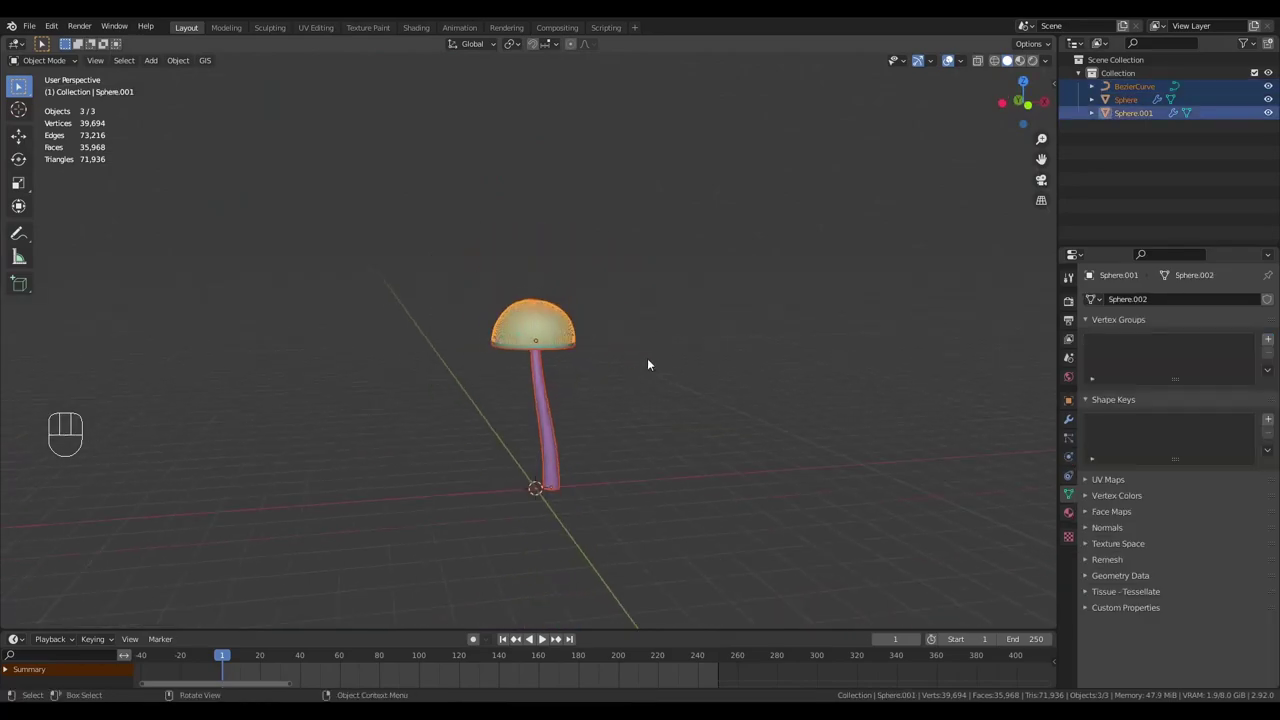
{"action": "middle_click_drag", "start_coordinate": [647, 362], "coordinate": [652, 367]}
{"action": "key", "text": "shift+d"}
{"action": "key", "text": "x"}
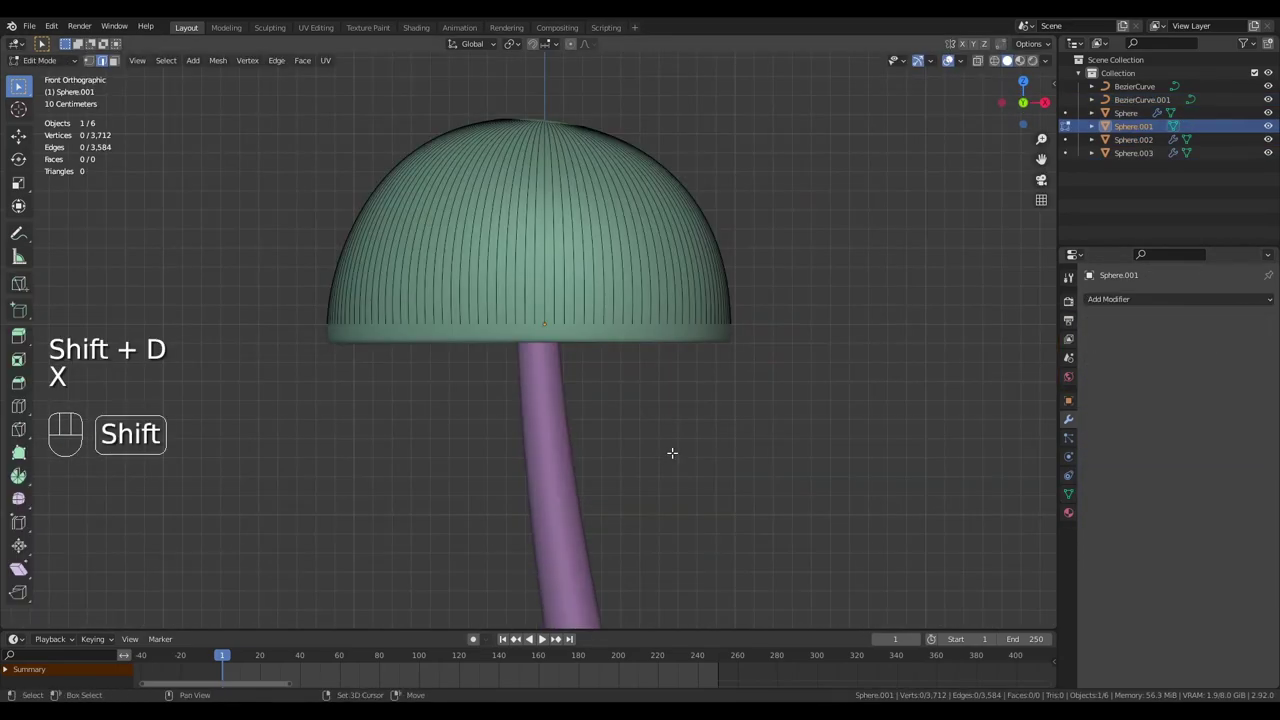
Step: Extrude all the gill edges downward about 0.77 m along Z and flatten the extruded edges to about 0.33 along Z
{"action": "key", "text": "a"}
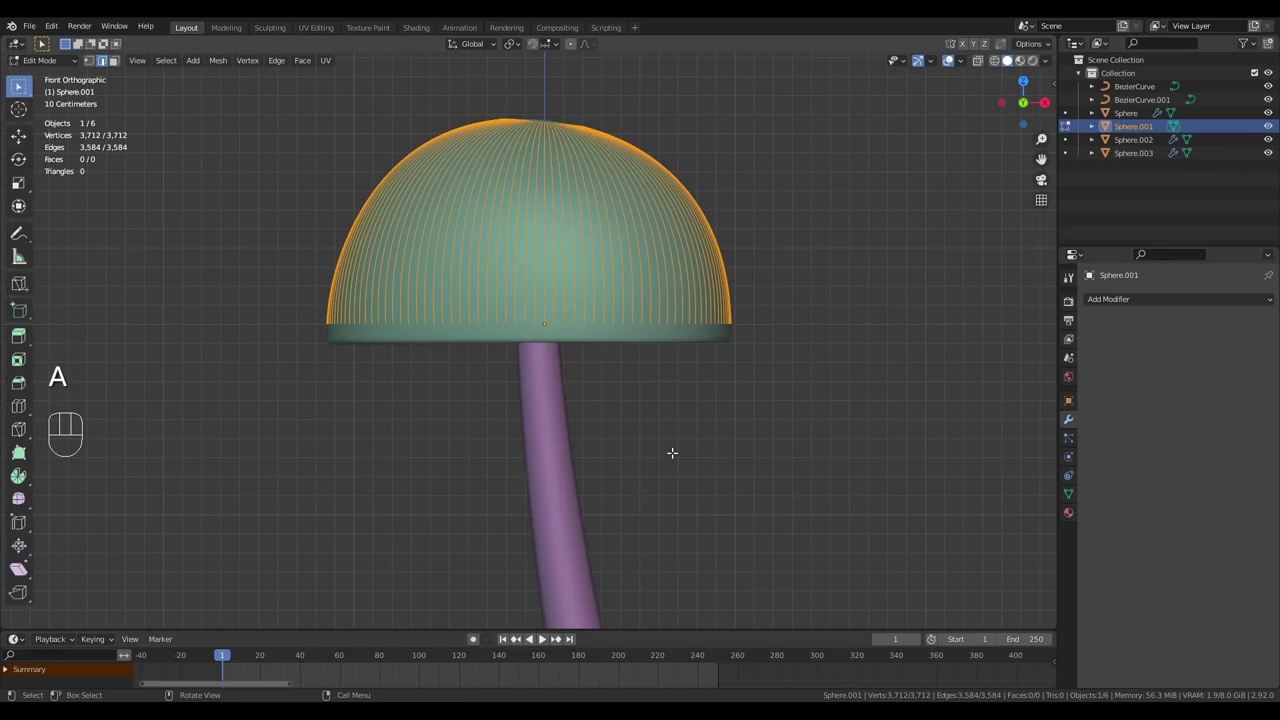
{"action": "key", "text": "e"}
{"action": "key", "text": "z"}
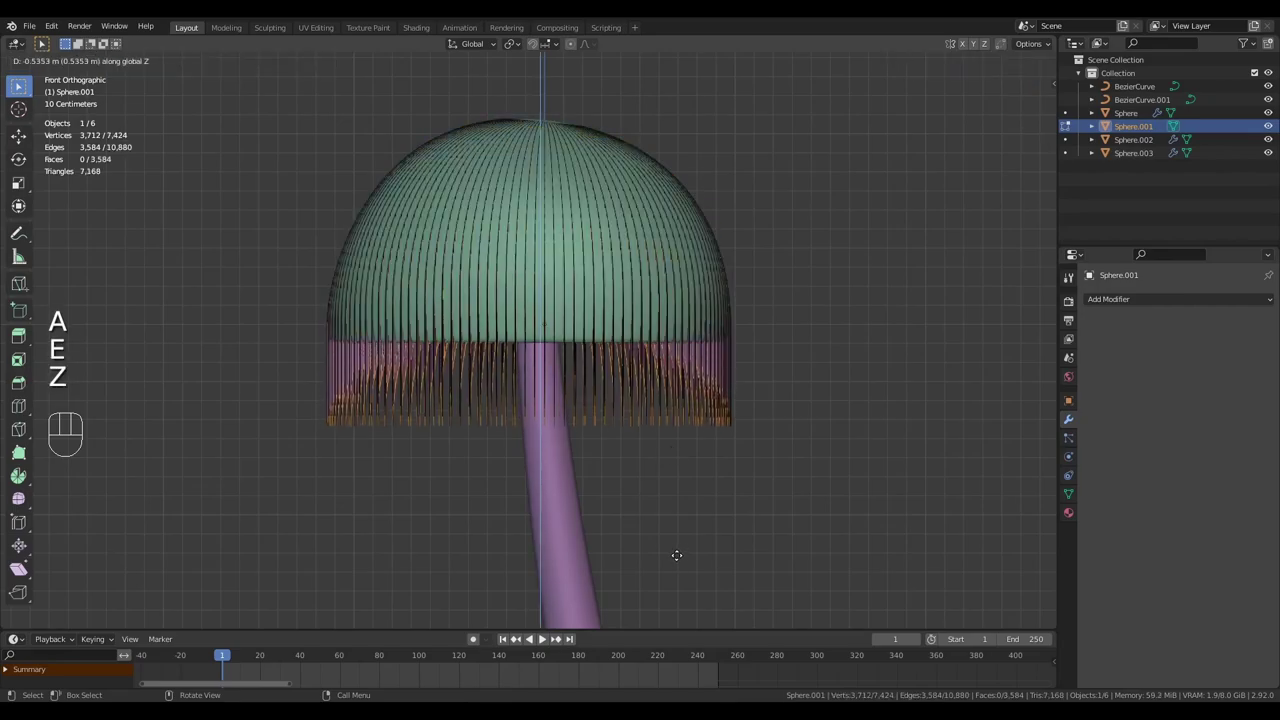
{"action": "left_click", "coordinate": [698, 581]}
{"action": "key", "text": "s"}
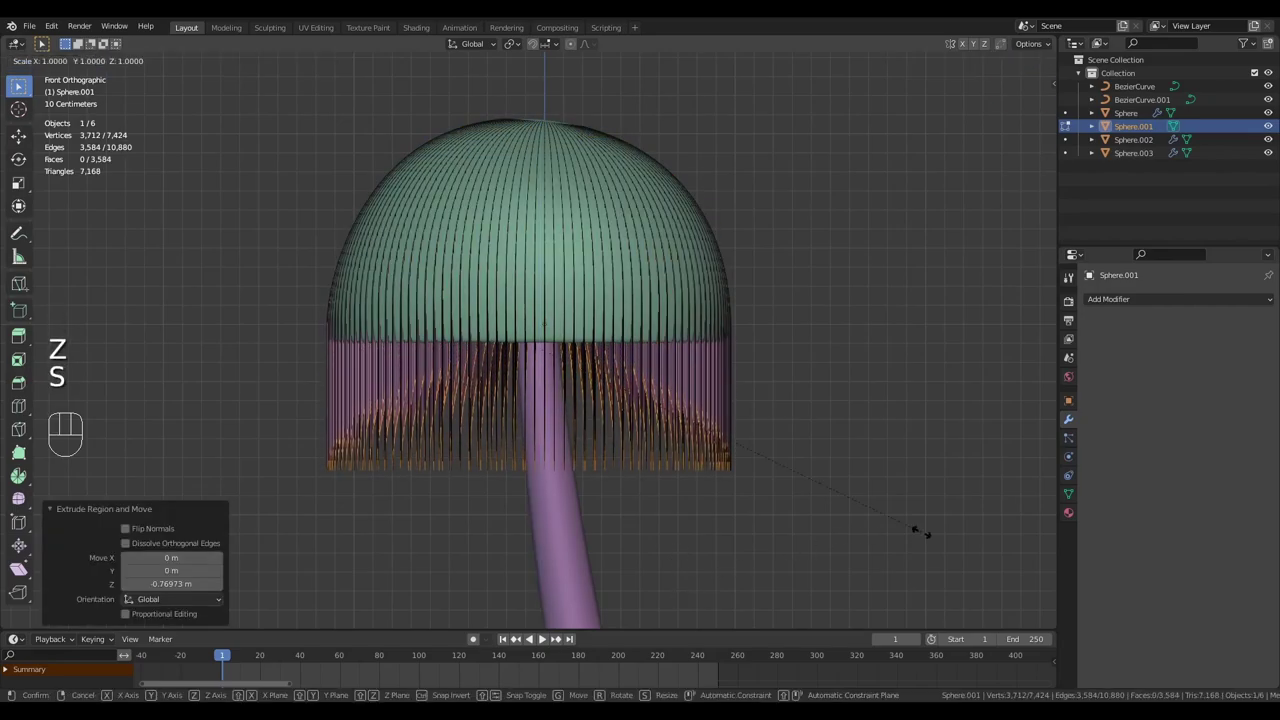
{"action": "key", "text": "z"}
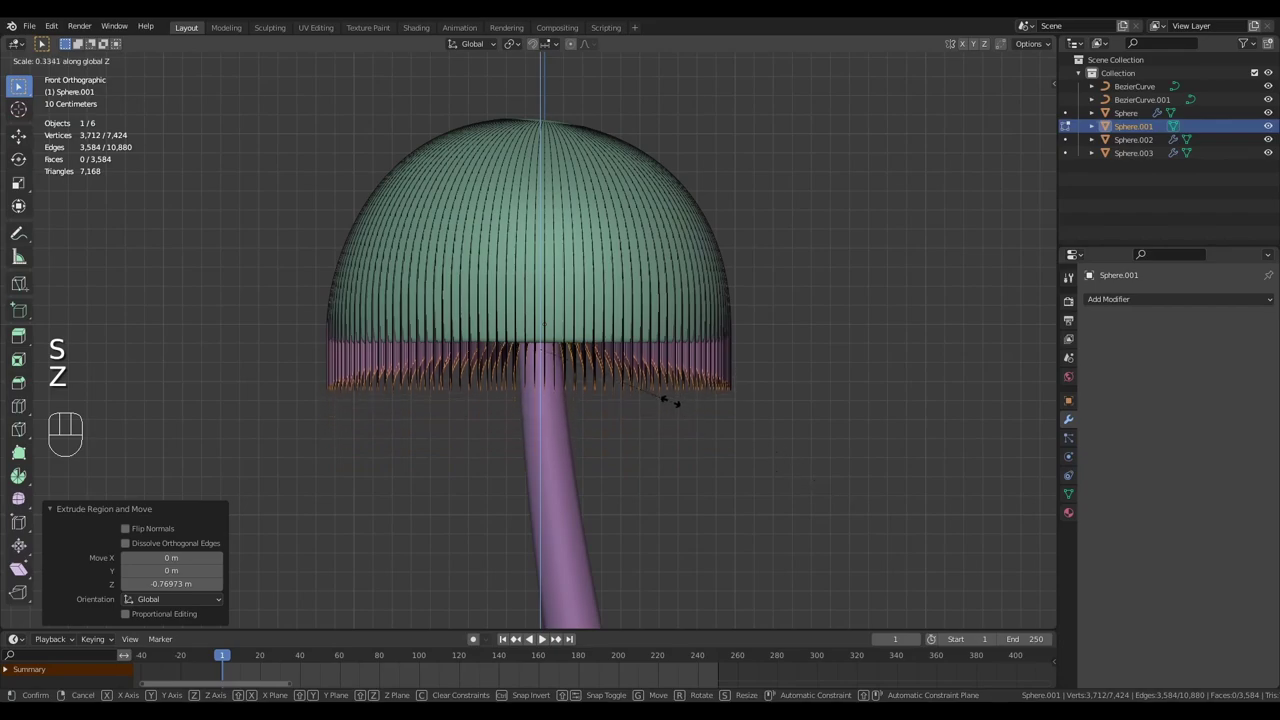
{"action": "left_click", "coordinate": [669, 401]}
Step: Move the gills along Z and scale them to 0.915 in height and slightly smaller in X and Y to fit inside the cap
{"action": "scroll", "coordinate": [695, 463], "scroll_direction": "up", "scroll_amount": 3}
{"action": "key", "text": "g"}
{"action": "key", "text": "z"}
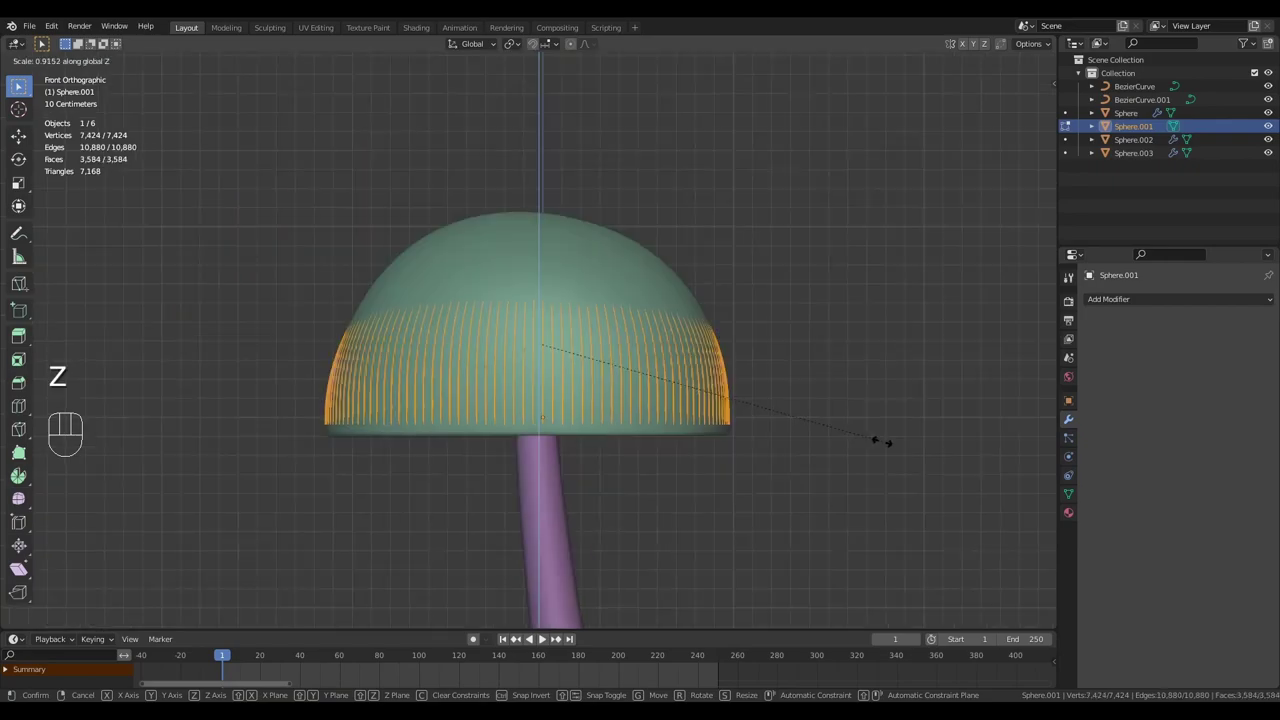
{"action": "left_click", "coordinate": [882, 441]}
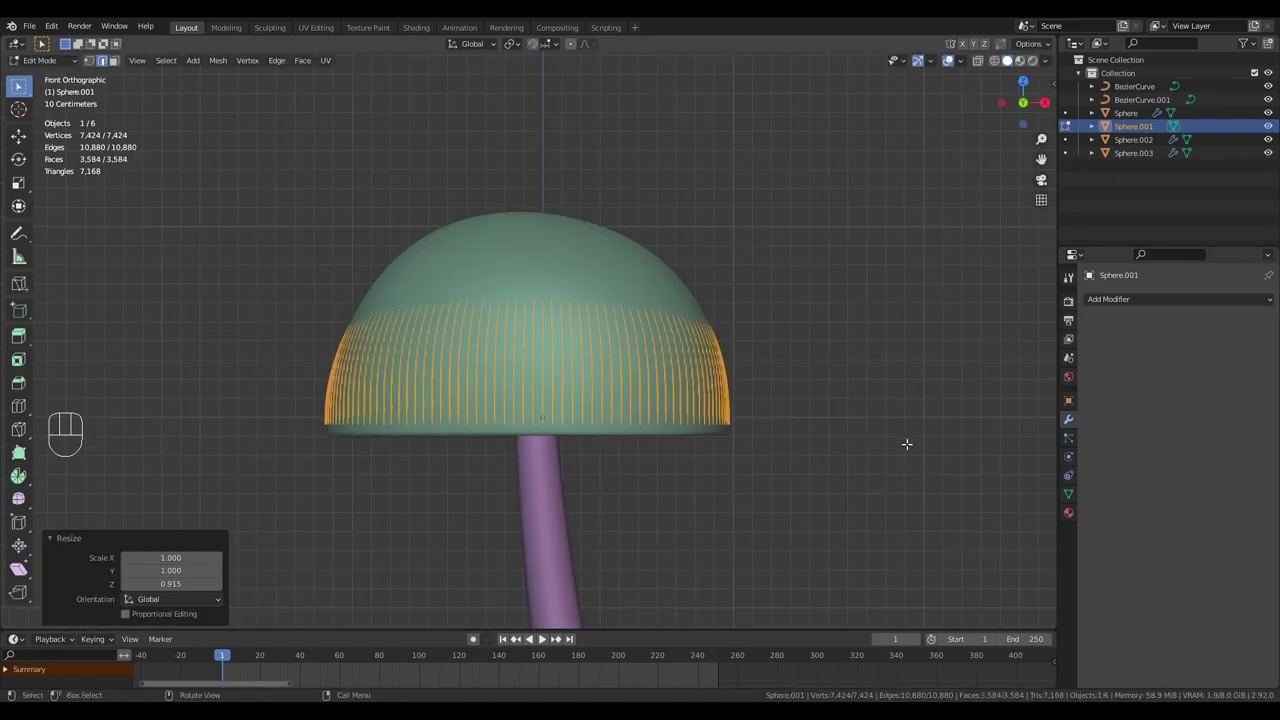
{"action": "key", "text": "s"}
{"action": "key", "text": "shift+z"}
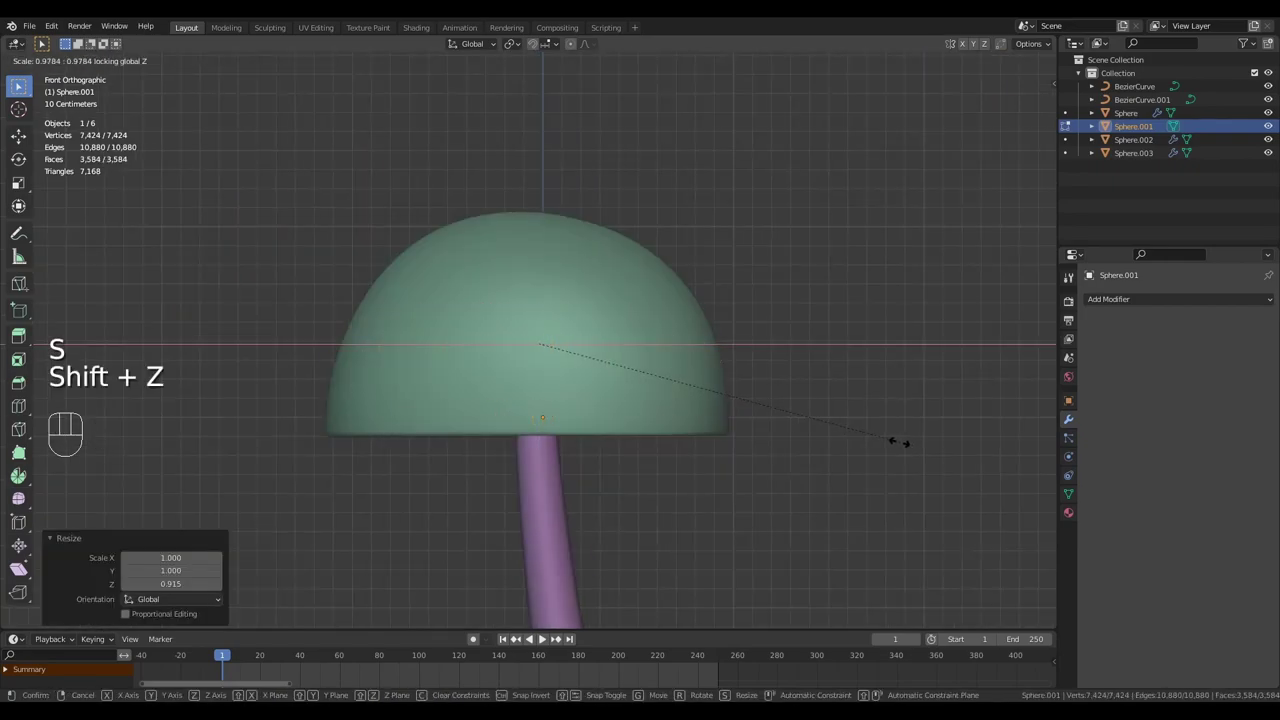
{"action": "left_click", "coordinate": [737, 520]}
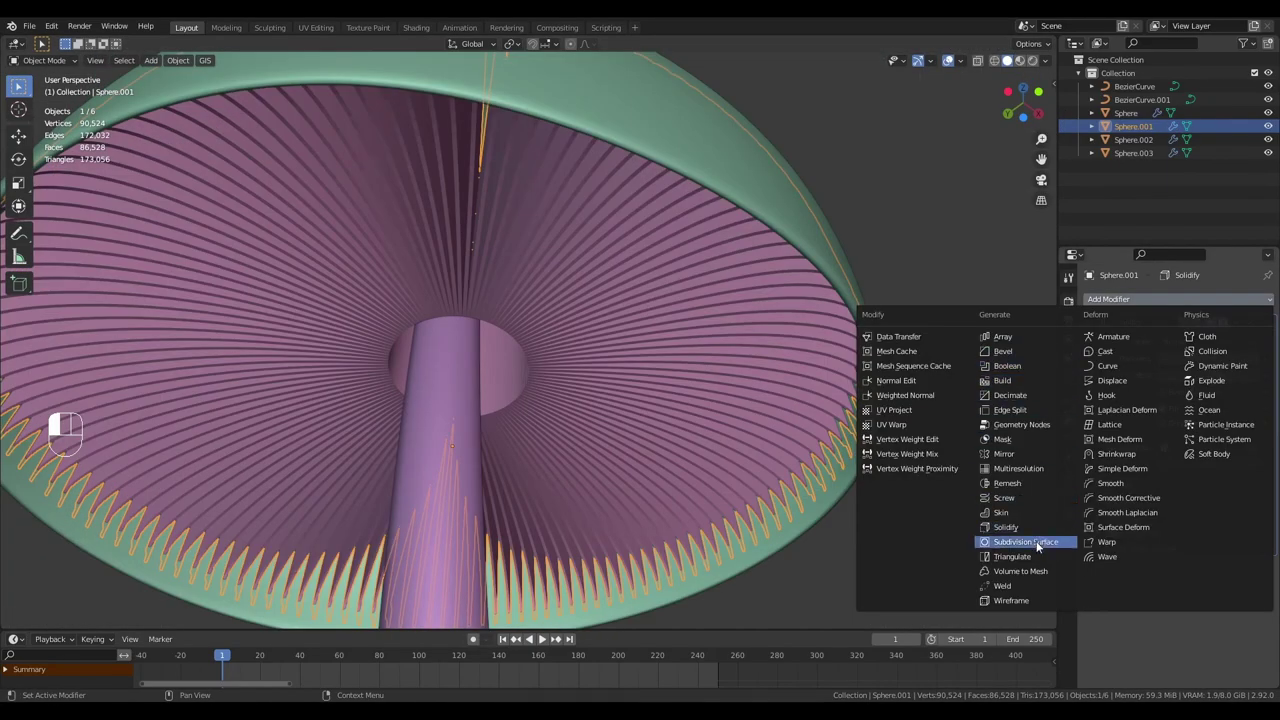
Step: Add a Subdivision Surface modifier to the gills below their Solidify modifier
{"action": "left_click", "coordinate": [1036, 542]}
{"action": "scroll", "coordinate": [822, 465], "scroll_direction": "down", "scroll_amount": 5}
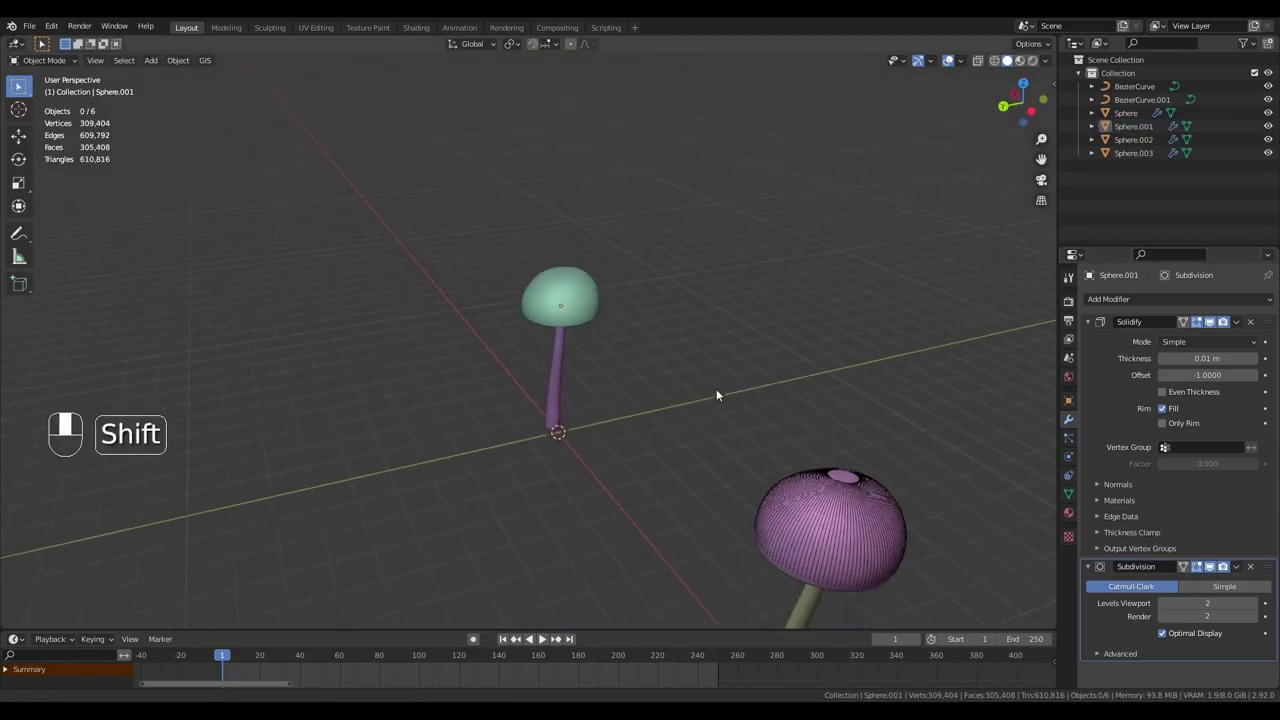
{"action": "middle_click_drag", "start_coordinate": [714, 394], "coordinate": [659, 366]}
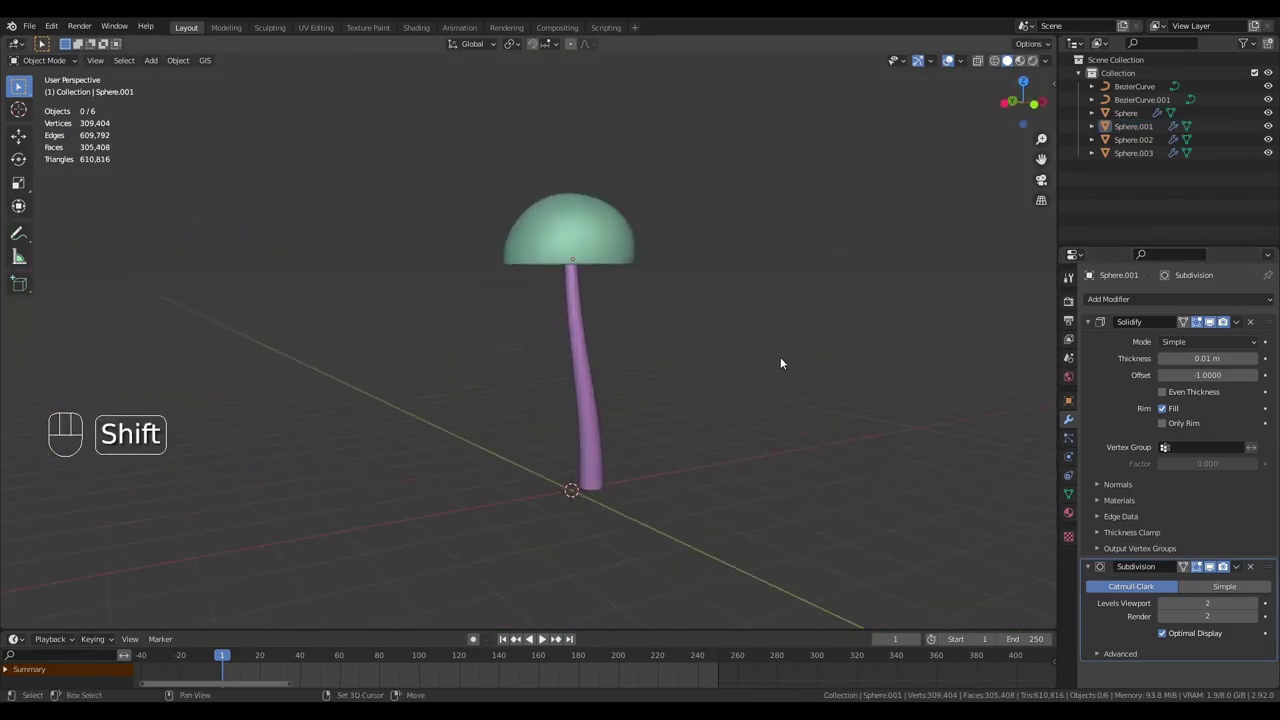
{"action": "middle_click_drag", "start_coordinate": [780, 357], "coordinate": [737, 378], "text": "shift"}
Step: Connect the mushroom photo texture's Color output to the Base Color of the cap's Principled BSDF
{"action": "key", "text": "KP_1"}
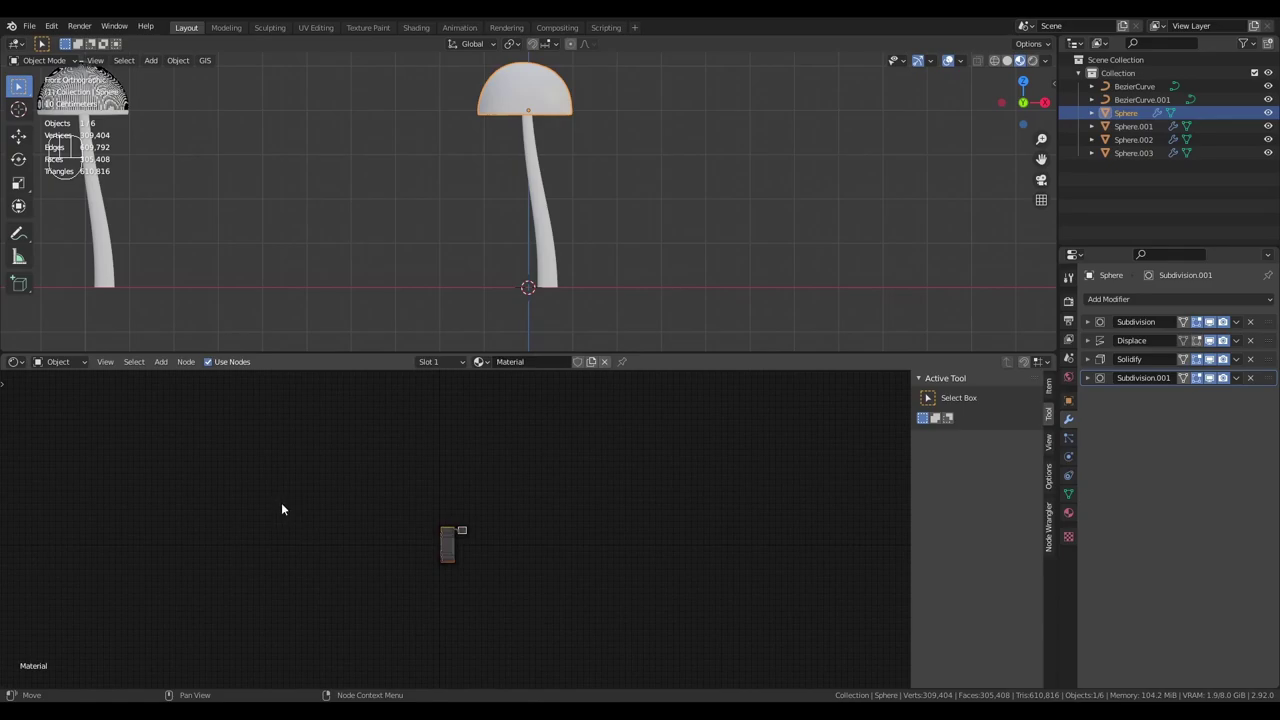
{"action": "key", "text": "Home"}
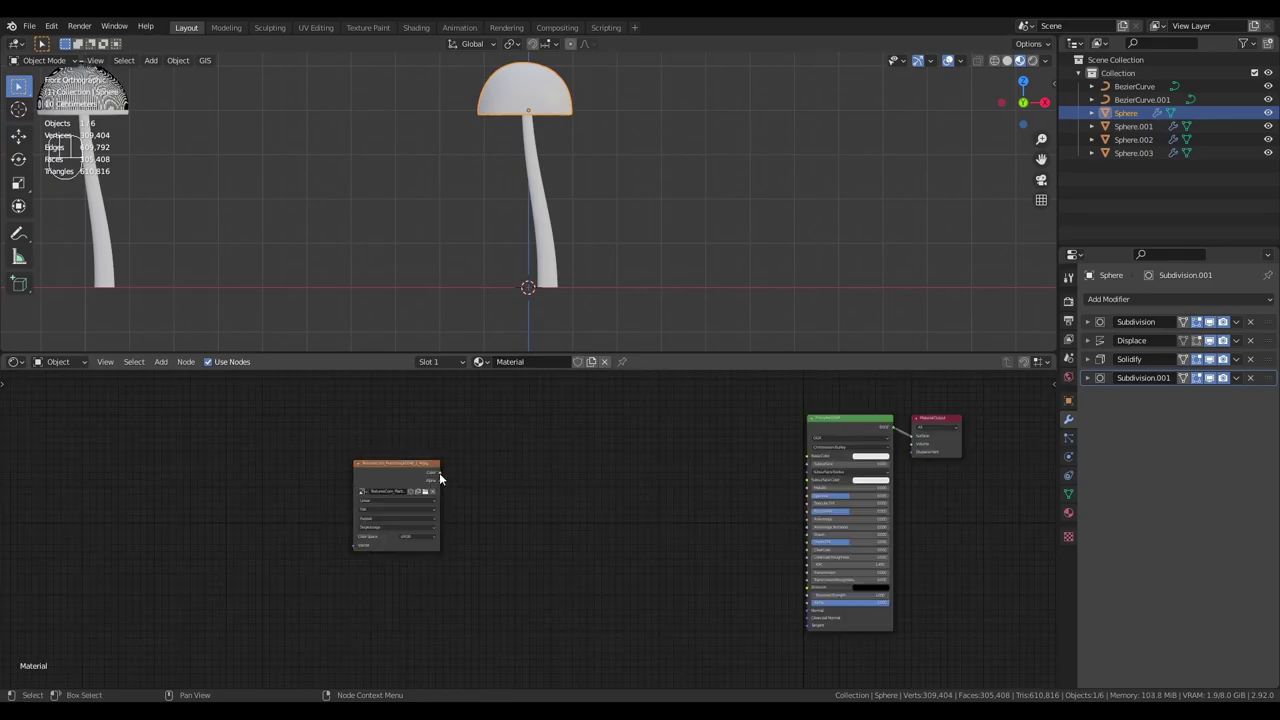
{"action": "left_click_drag", "start_coordinate": [439, 472], "coordinate": [812, 459]}
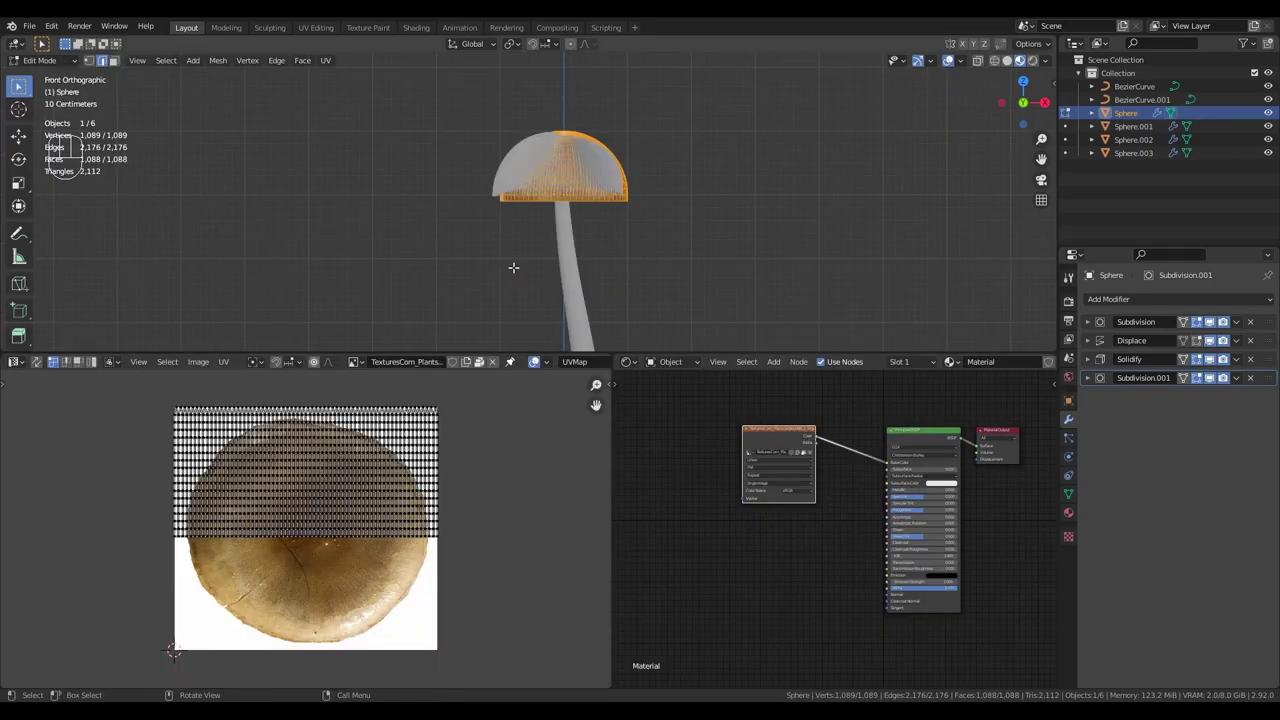
Step: Unwrap the whole cap mesh, then shrink and reposition its UVs to sit inside the photographed mushroom cap
{"action": "key", "text": "u"}
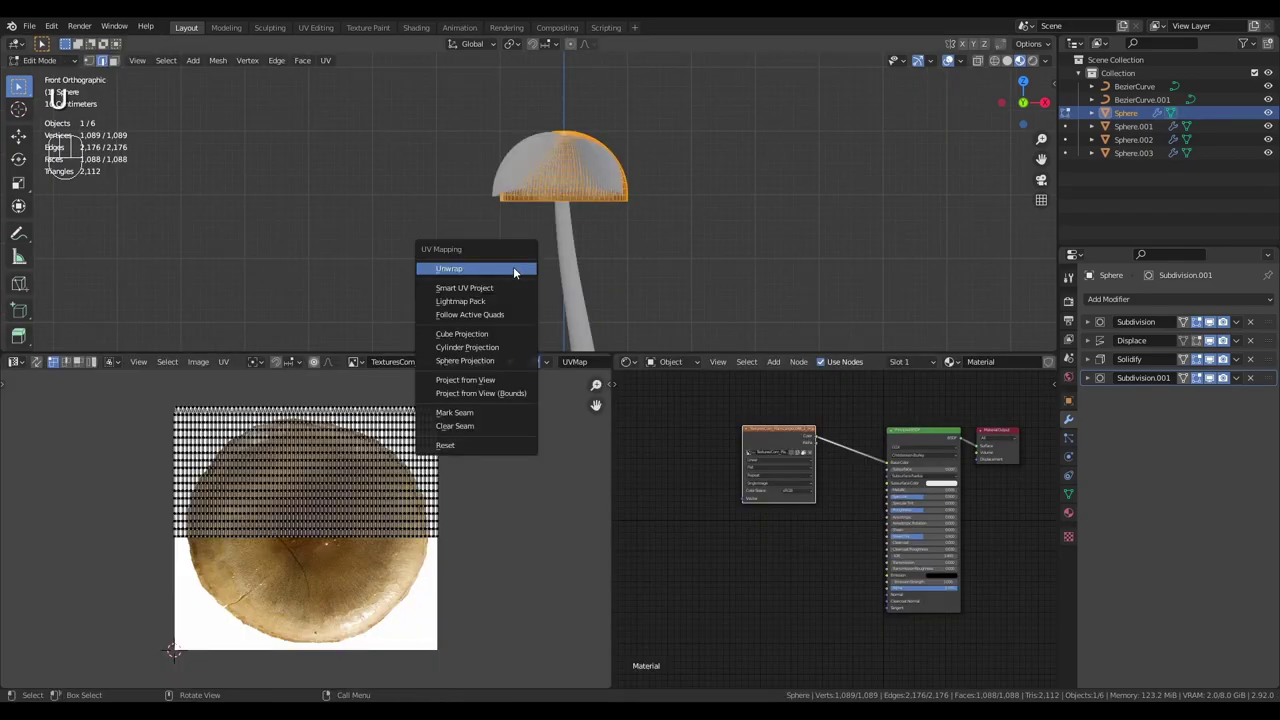
{"action": "left_click", "coordinate": [513, 268]}
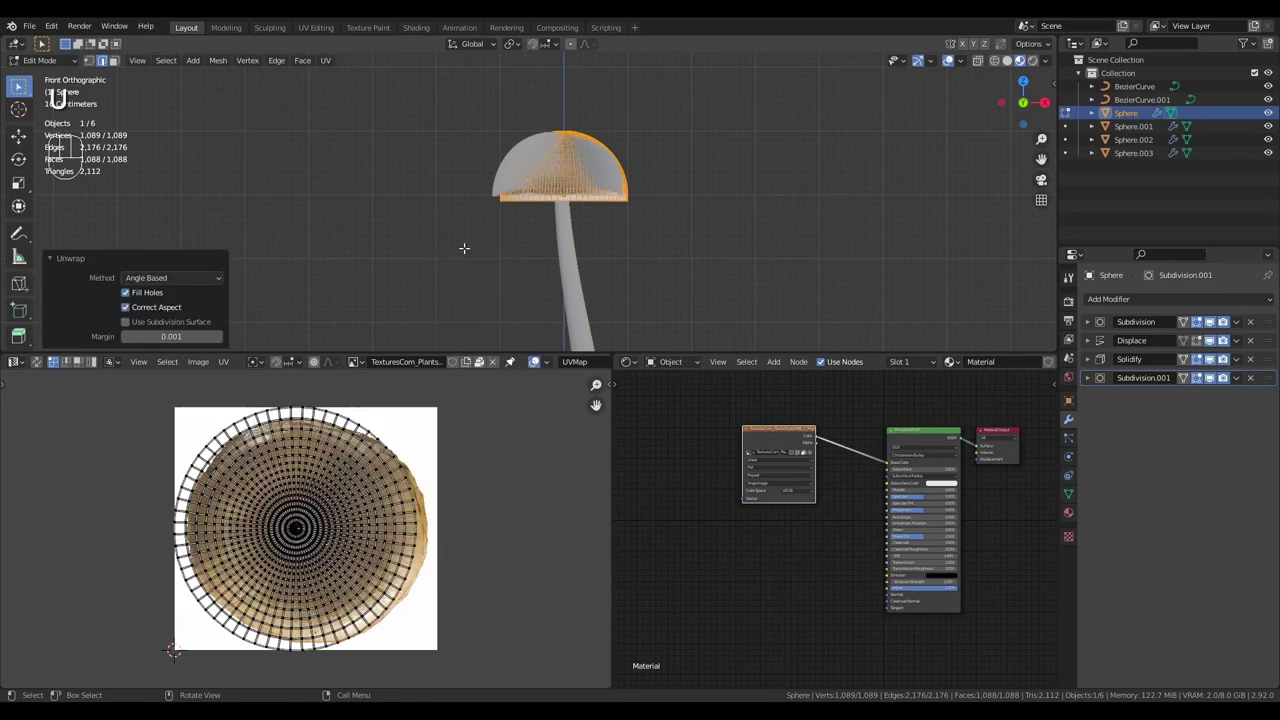
{"action": "key", "text": "a"}
{"action": "key", "text": "s"}
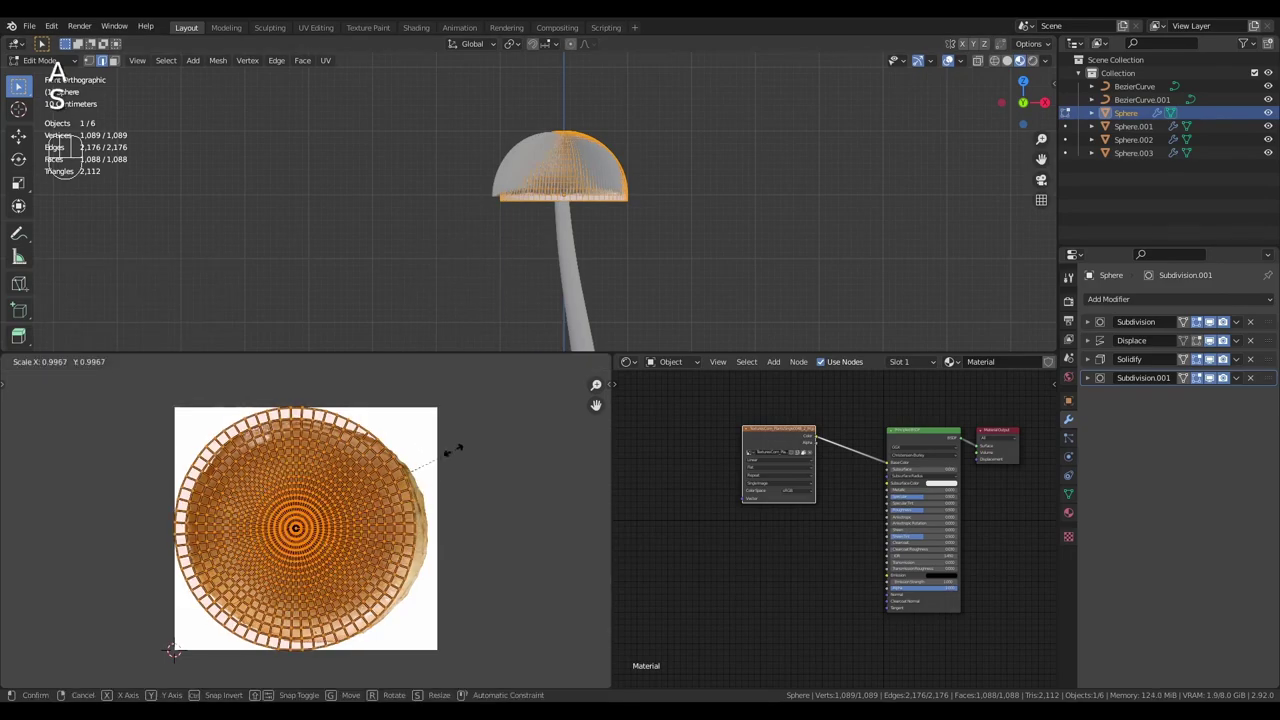
{"action": "left_click", "coordinate": [428, 462]}
{"action": "key", "text": "g"}
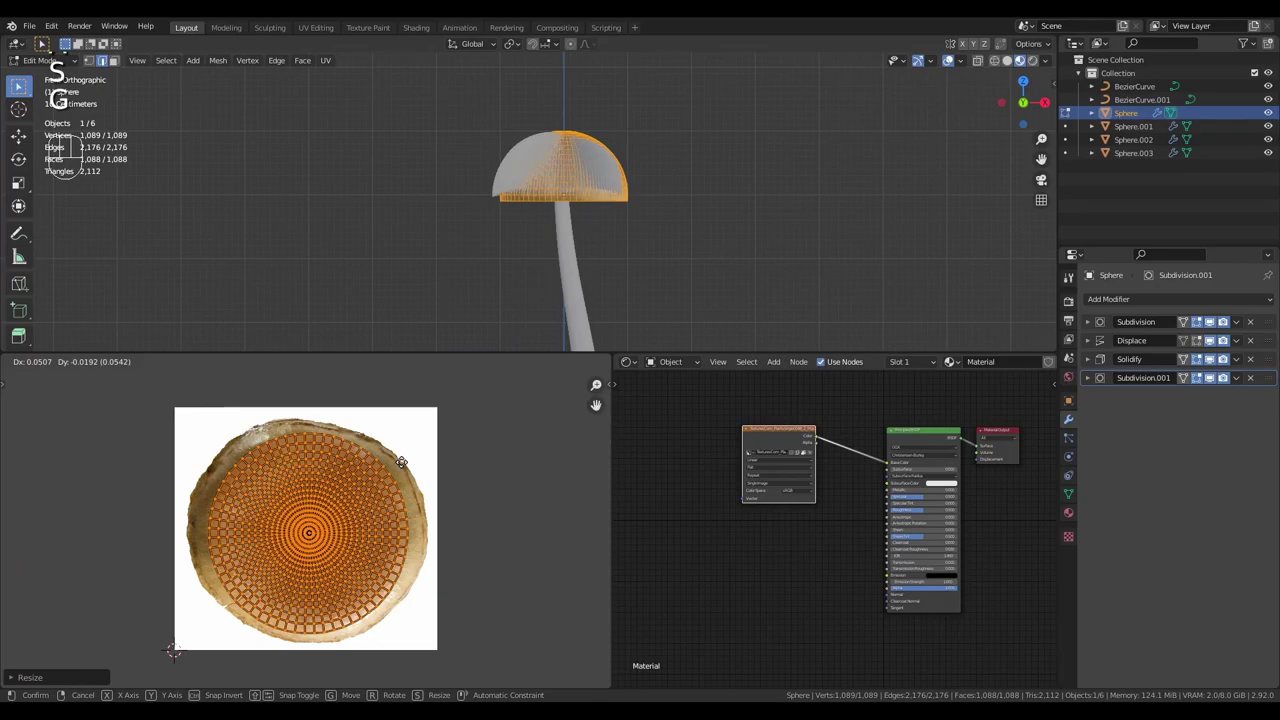
{"action": "key", "text": "Tab"}
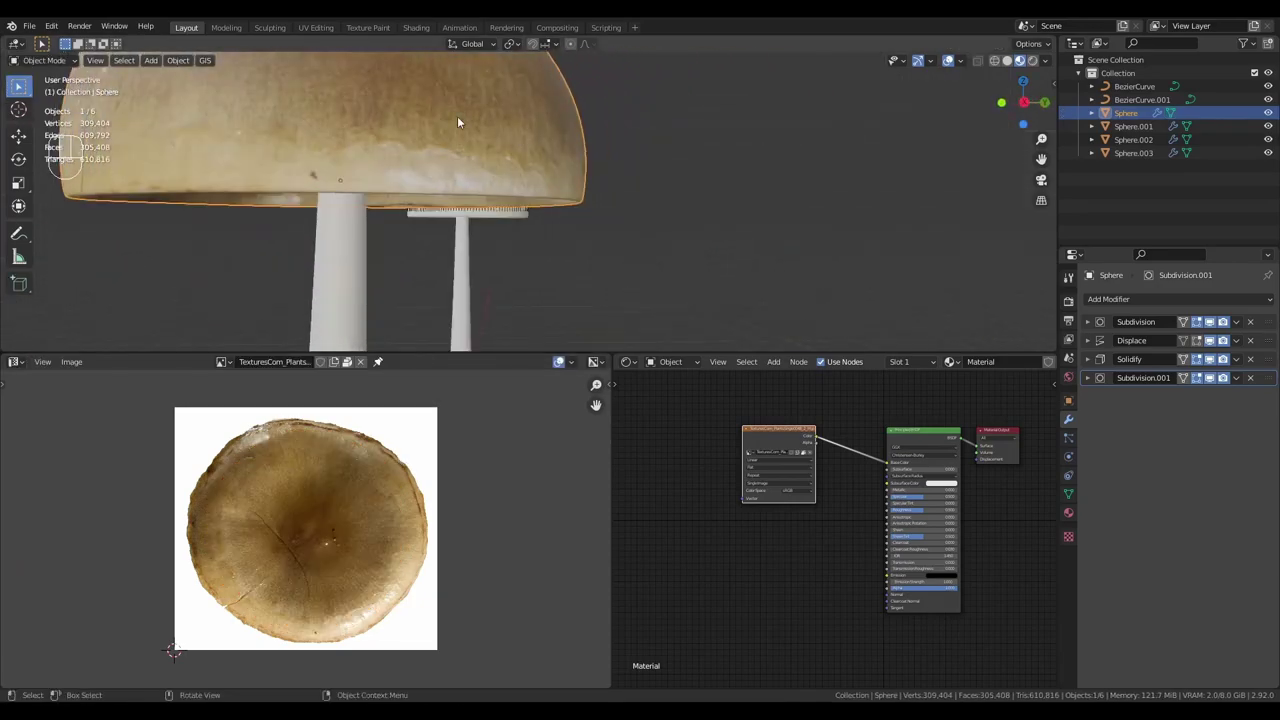
{"action": "scroll", "coordinate": [450, 200], "scroll_direction": "down", "scroll_amount": 3}
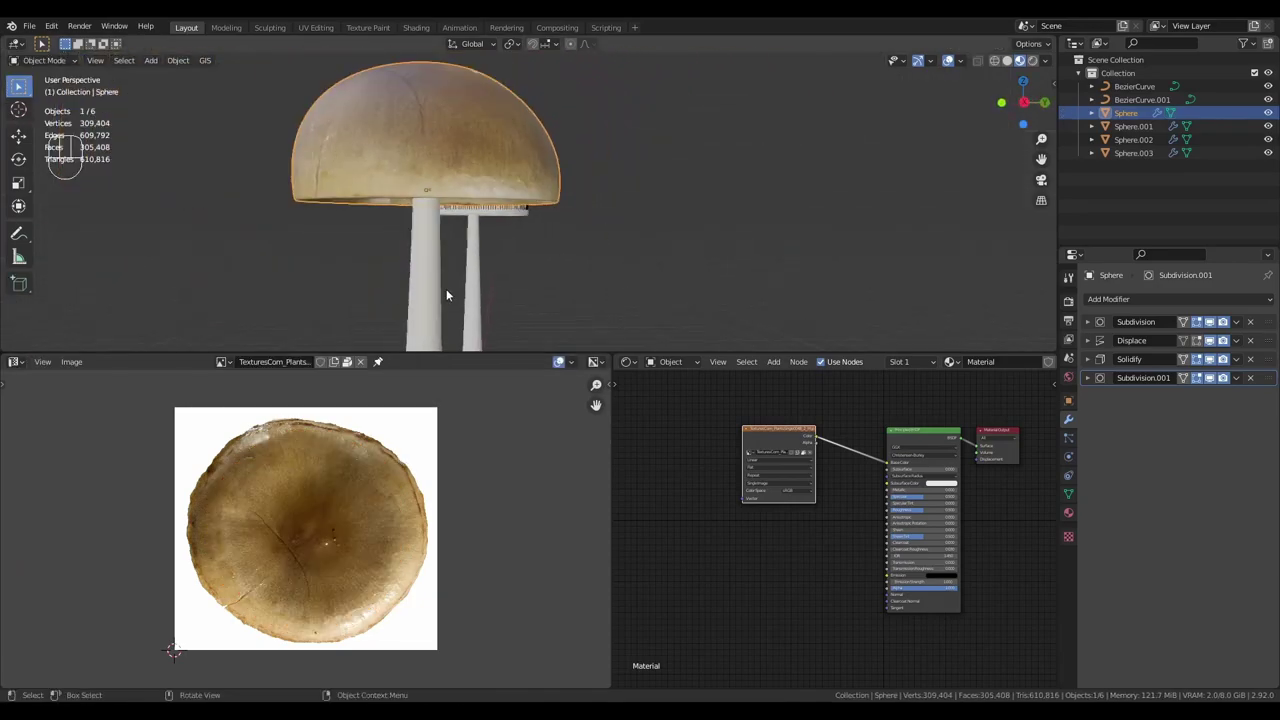
Step: Rescale all of the cap's UVs to refine their fit to the mushroom photo
{"action": "key", "text": "Tab"}
{"action": "key", "text": "a"}
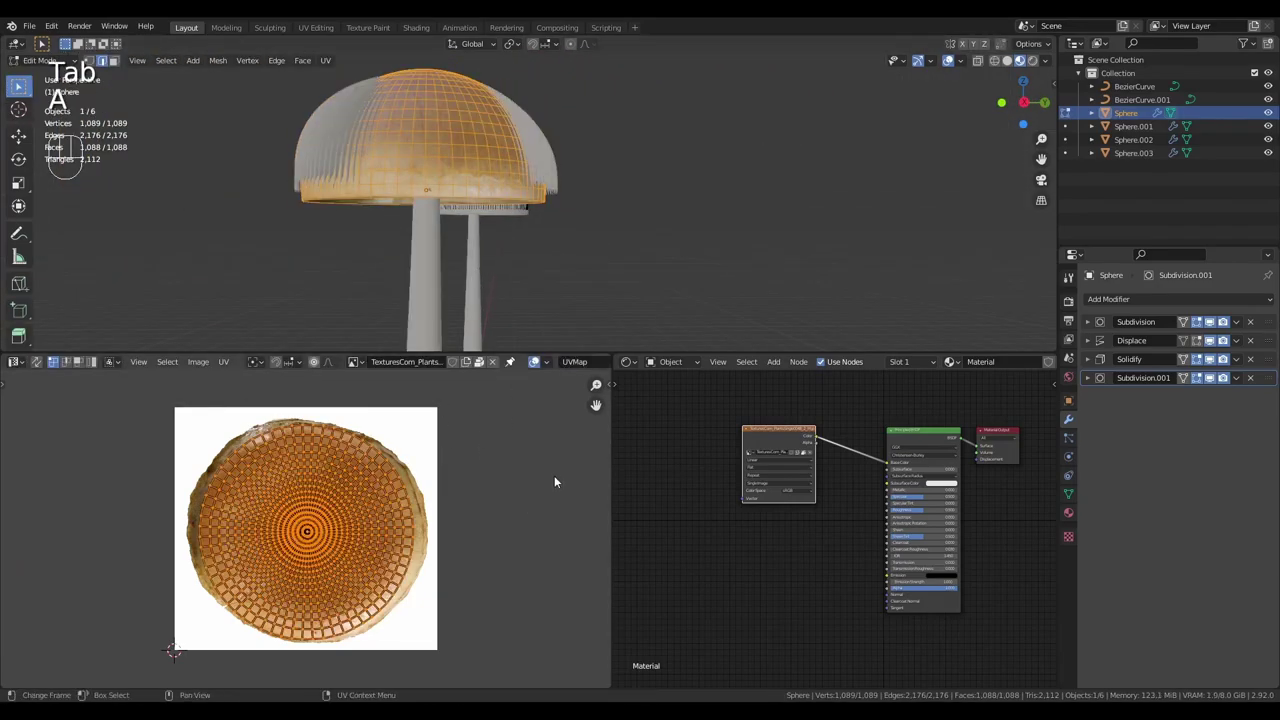
{"action": "key", "text": "s"}
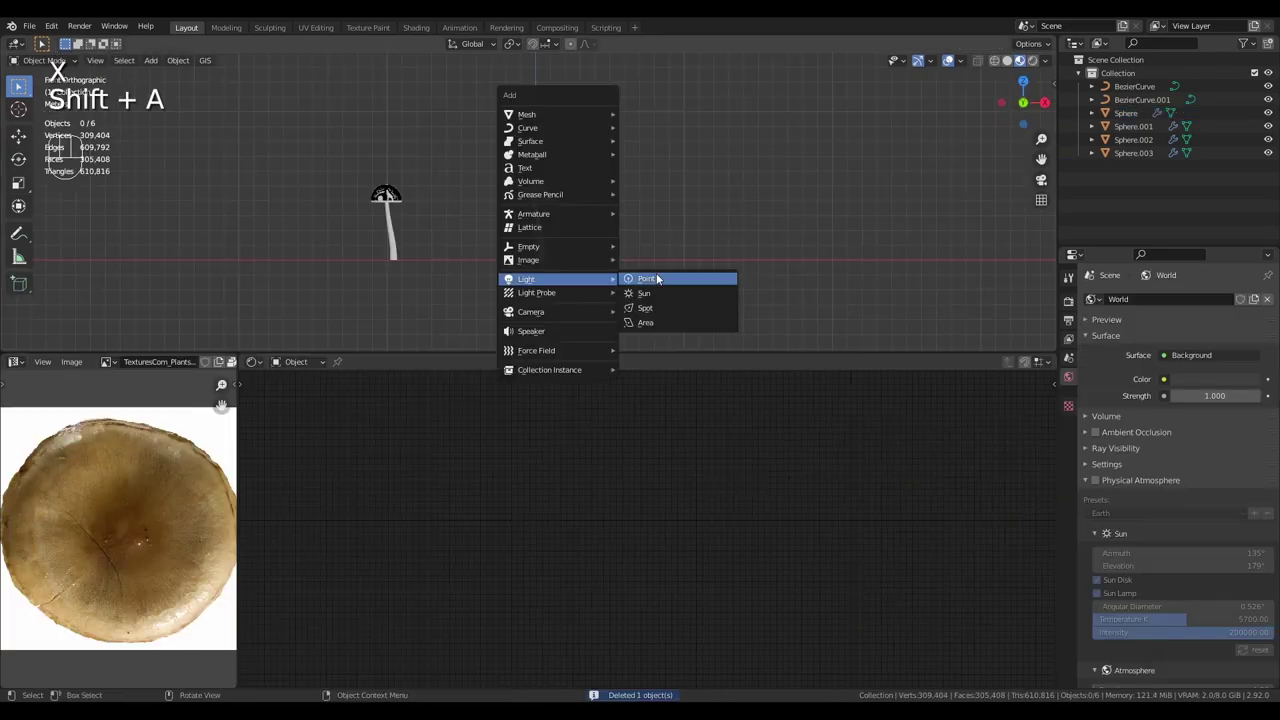
Step: Add a sun light of strength 10 beside the mushroom, rotated 58.4° in front view, and switch the viewport to rendered shading
{"action": "left_click", "coordinate": [661, 289]}
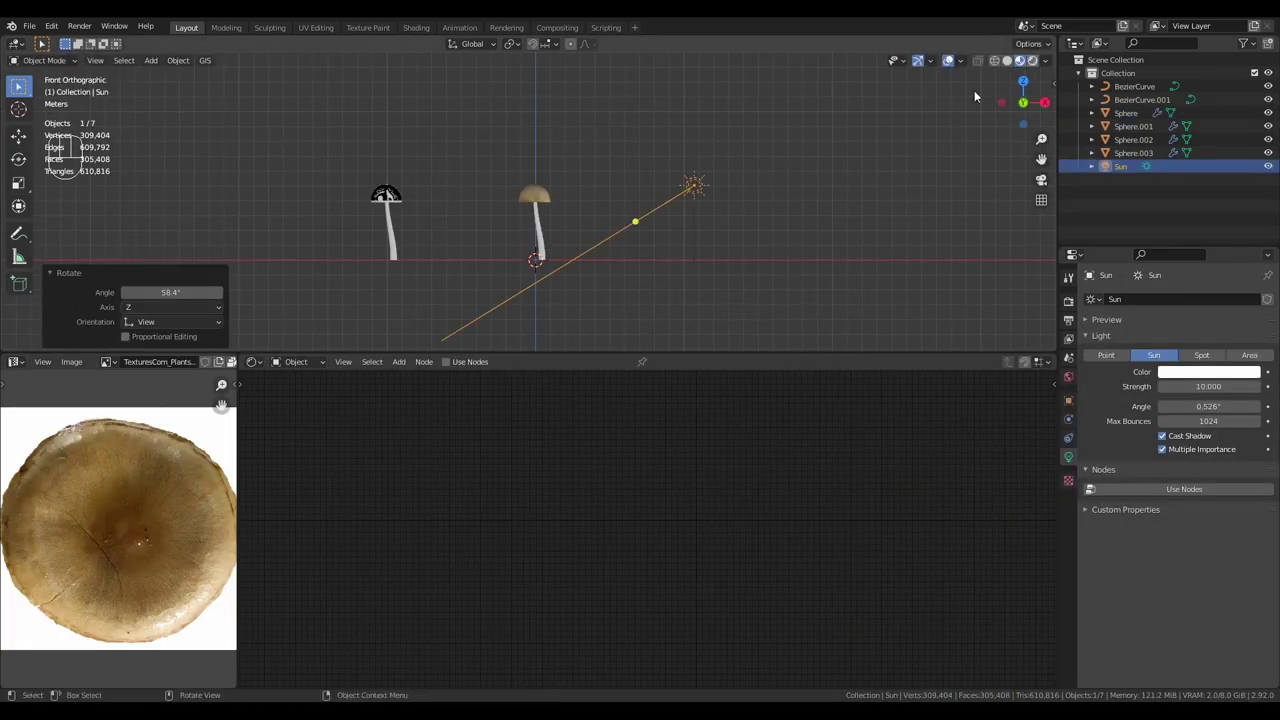
{"action": "left_click", "coordinate": [1033, 60]}
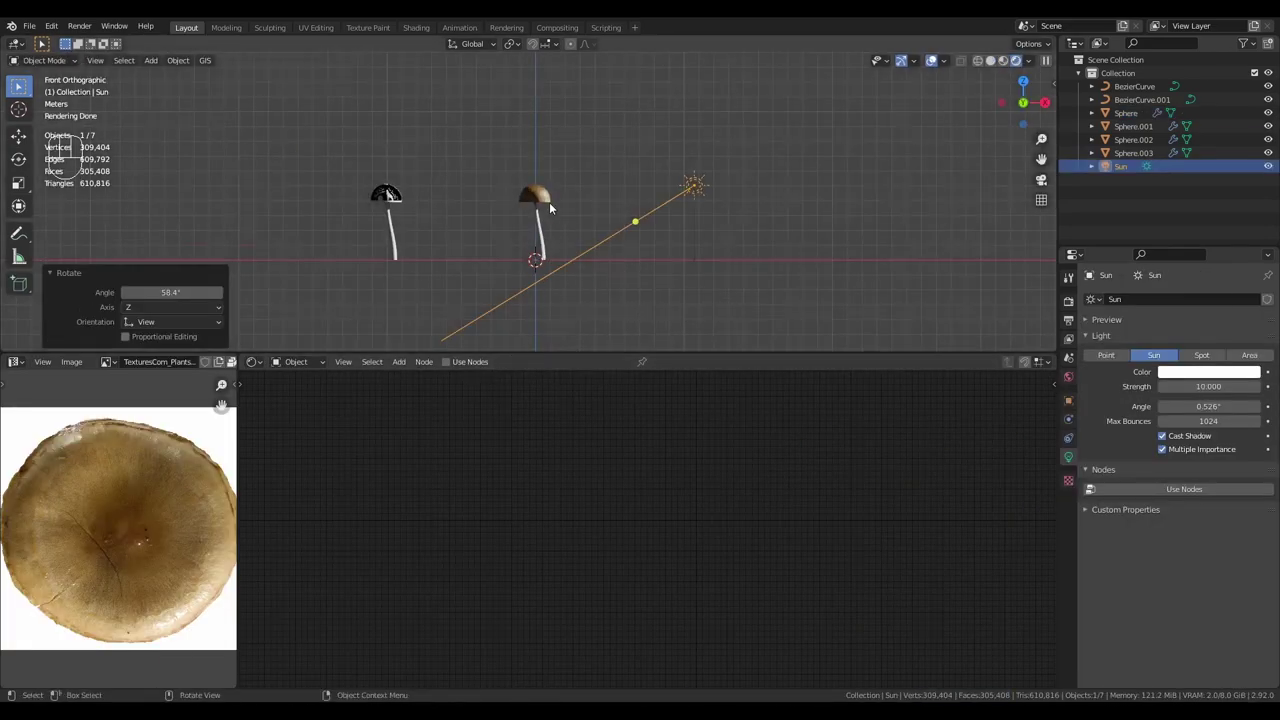
Step: Set the cap material's Subsurface to 0.1 and connect the texture's Color output to Subsurface Color as well
{"action": "left_click", "coordinate": [545, 205]}
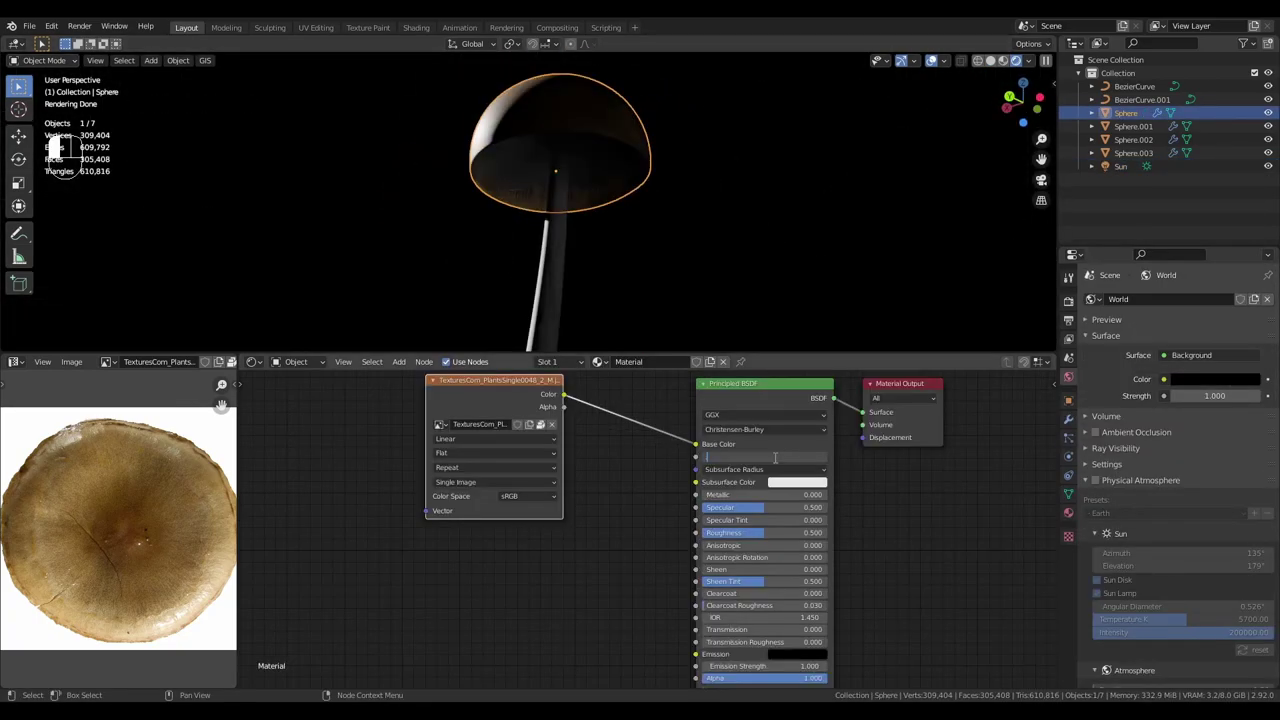
{"action": "left_click_drag", "start_coordinate": [760, 457], "coordinate": [774, 457]}
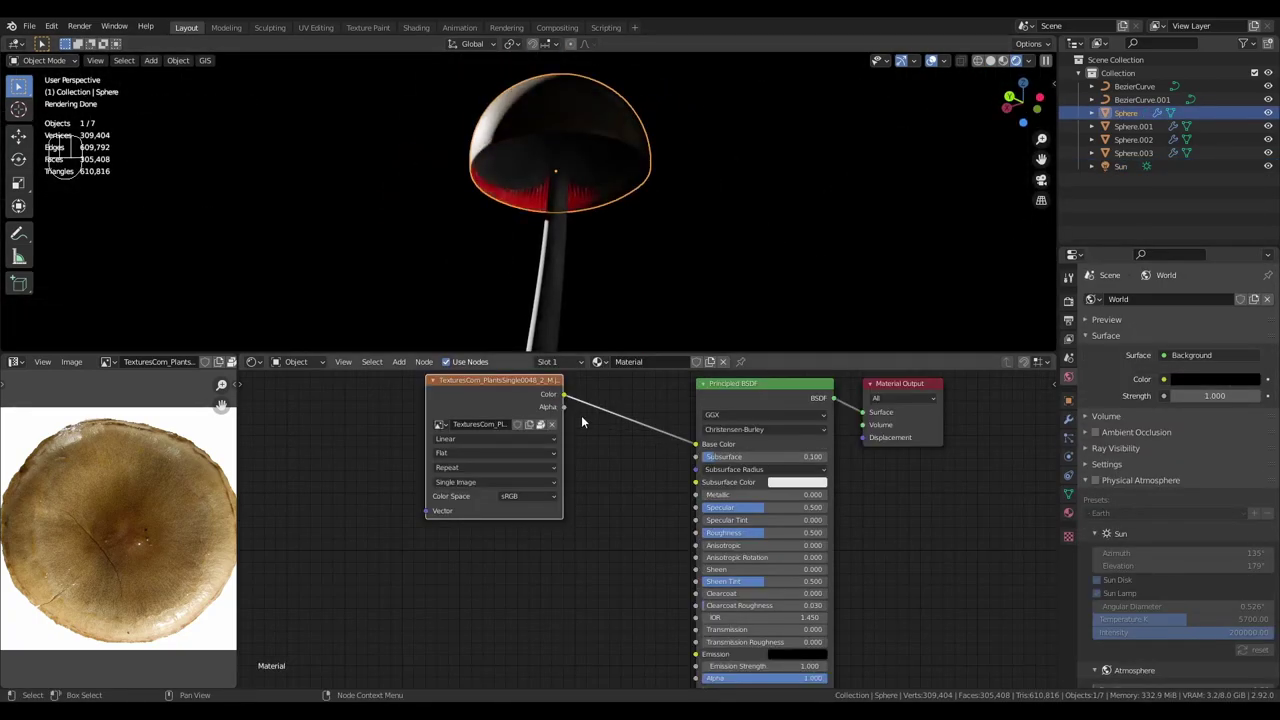
{"action": "left_click_drag", "start_coordinate": [687, 484], "coordinate": [696, 483]}
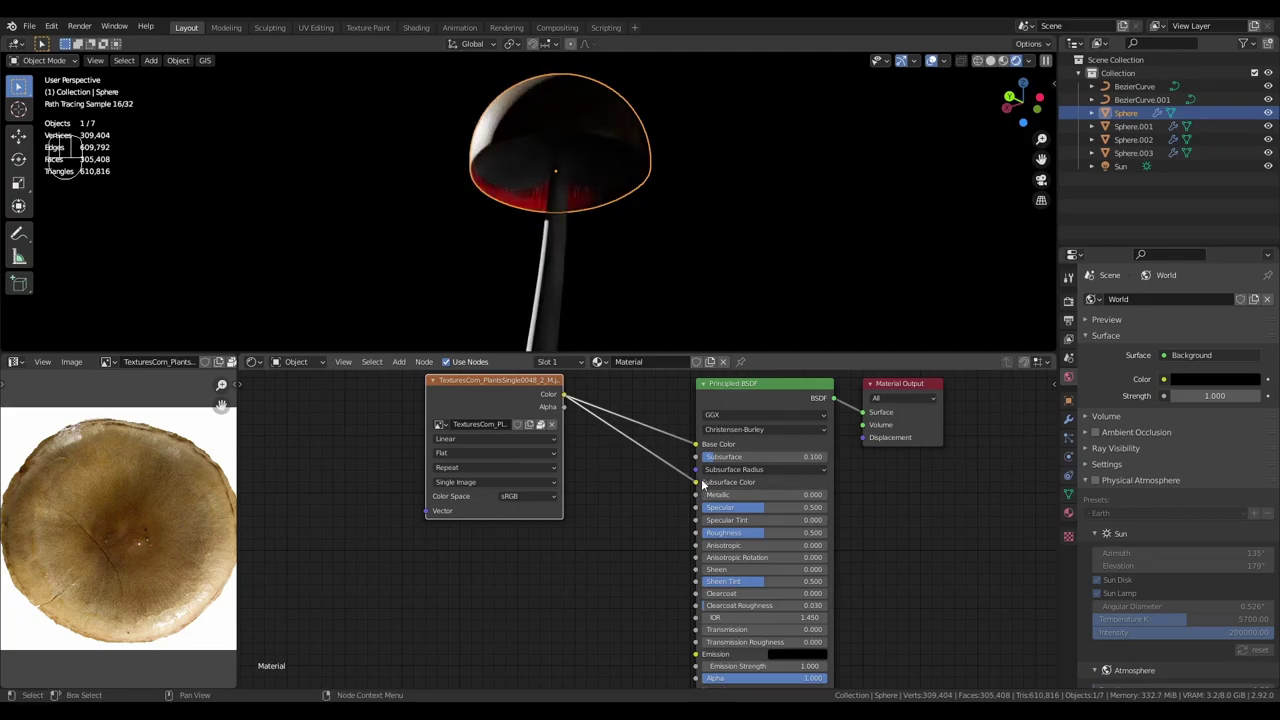
Step: Edit the Subsurface Radius values of the cap's Principled BSDF and move the image texture node farther away from it
{"action": "left_click", "coordinate": [733, 469]}
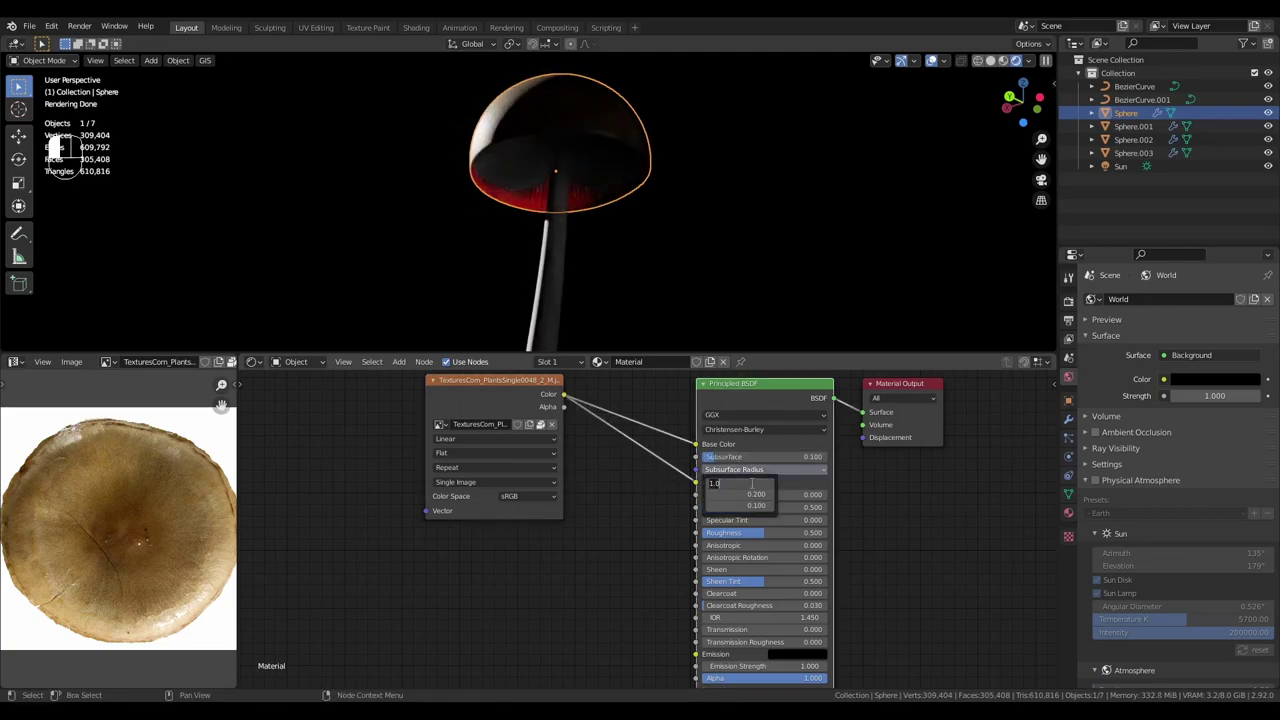
{"action": "left_click_drag", "start_coordinate": [740, 494], "coordinate": [745, 494]}
{"action": "left_click_drag", "start_coordinate": [490, 380], "coordinate": [368, 405]}
{"action": "left_click", "coordinate": [733, 469]}
Step: Raise the cap material's Subsurface to 0.25, inspect the underside, and lower the value to 0.15
{"action": "left_click_drag", "start_coordinate": [774, 451], "coordinate": [789, 458]}
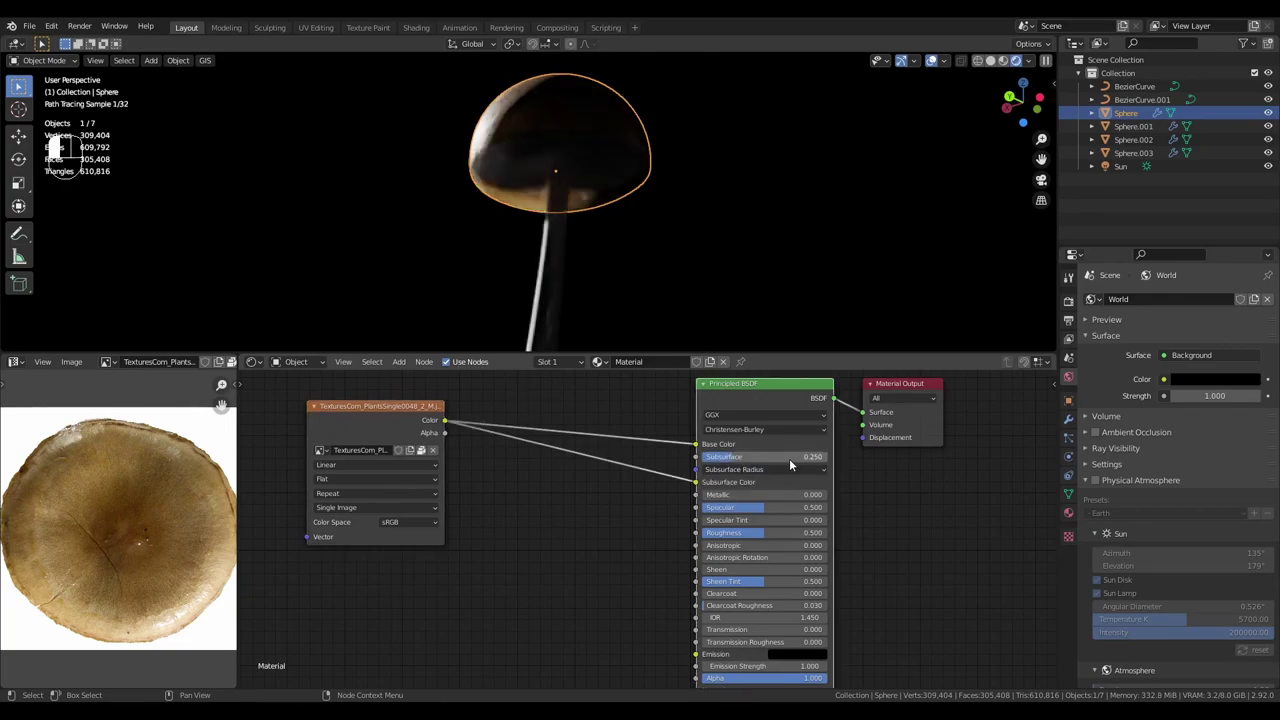
{"action": "scroll", "coordinate": [629, 229], "scroll_direction": "up", "scroll_amount": 6}
{"action": "scroll", "coordinate": [797, 456], "scroll_direction": "down", "scroll_amount": 2, "text": "ctrl"}
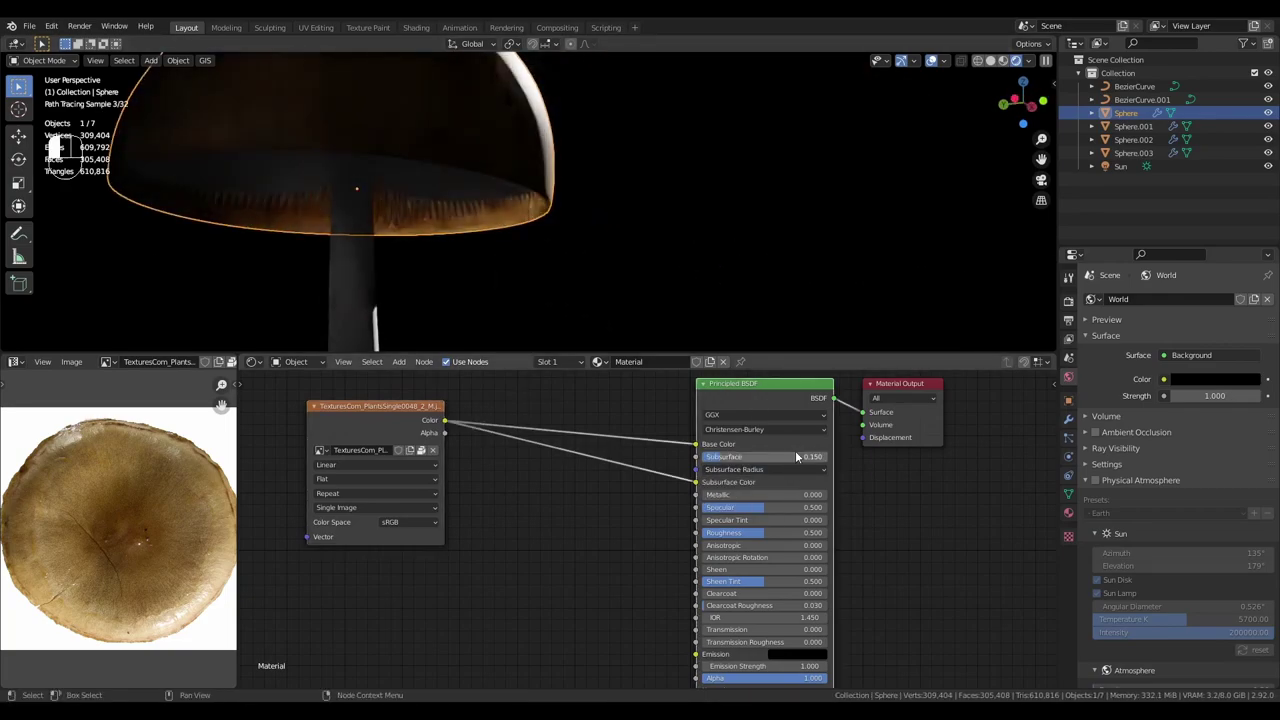
Step: Duplicate the cap's image texture node below the original, make its image single-user and set its color space to Non-Color
{"action": "scroll", "coordinate": [526, 255], "scroll_direction": "down", "scroll_amount": 2}
{"action": "middle_click_drag", "start_coordinate": [526, 255], "coordinate": [777, 251], "text": "shift"}
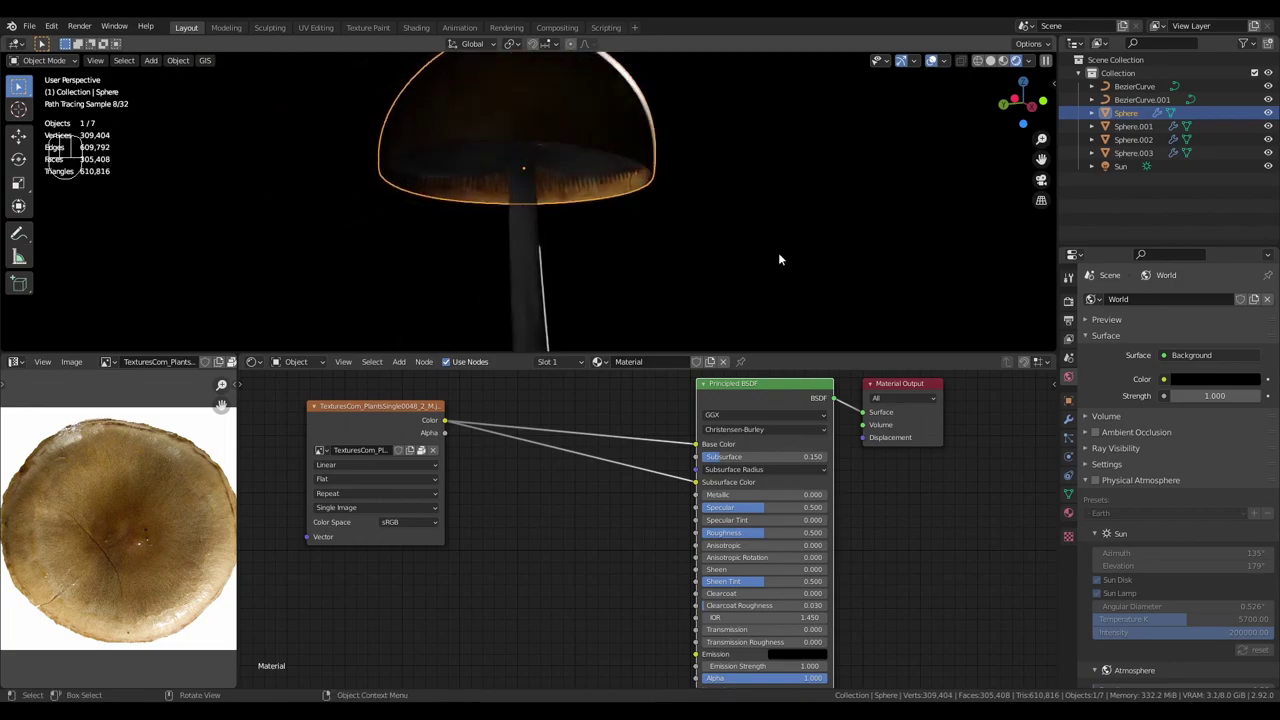
{"action": "scroll", "coordinate": [345, 396], "scroll_direction": "down", "scroll_amount": 2}
{"action": "key", "text": "shift+d"}
{"action": "left_click", "coordinate": [341, 520]}
{"action": "scroll", "coordinate": [345, 560], "scroll_direction": "up", "scroll_amount": 2}
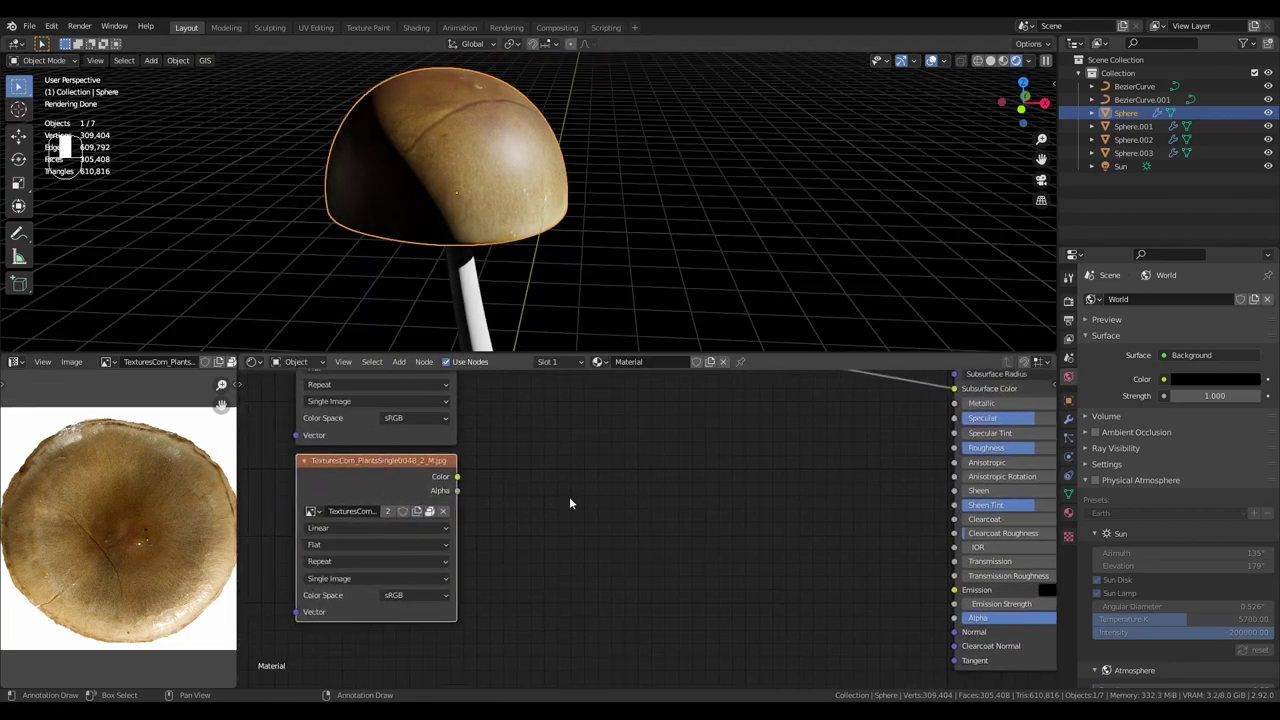
{"action": "left_click", "coordinate": [390, 510]}
{"action": "left_click", "coordinate": [422, 594]}
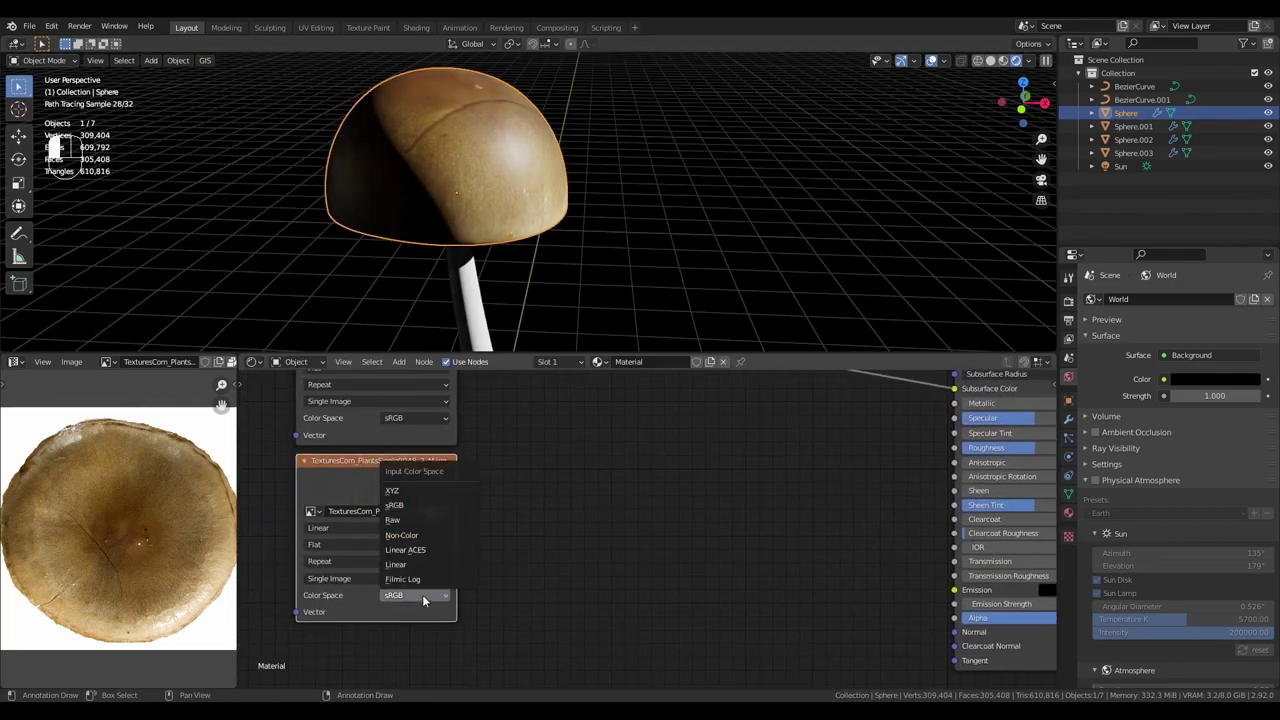
{"action": "left_click", "coordinate": [424, 536]}
{"action": "scroll", "coordinate": [545, 514], "scroll_direction": "down", "scroll_amount": 3}
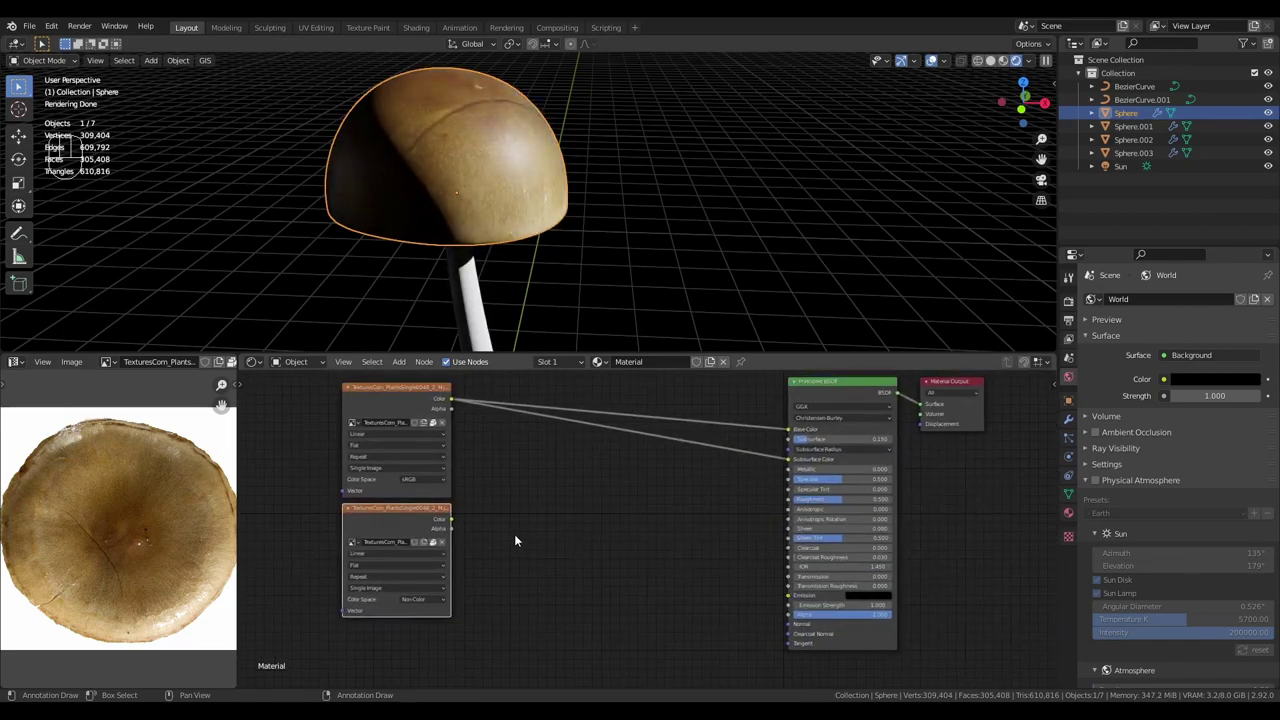
Step: Add a Bump node, connect the Non-Color texture's Color to its Height and its Normal output to the Principled BSDF's Normal
{"action": "scroll", "coordinate": [514, 534], "scroll_direction": "up", "scroll_amount": 1}
{"action": "key", "text": "shift+a"}
{"action": "mouse_move", "coordinate": [570, 619]}
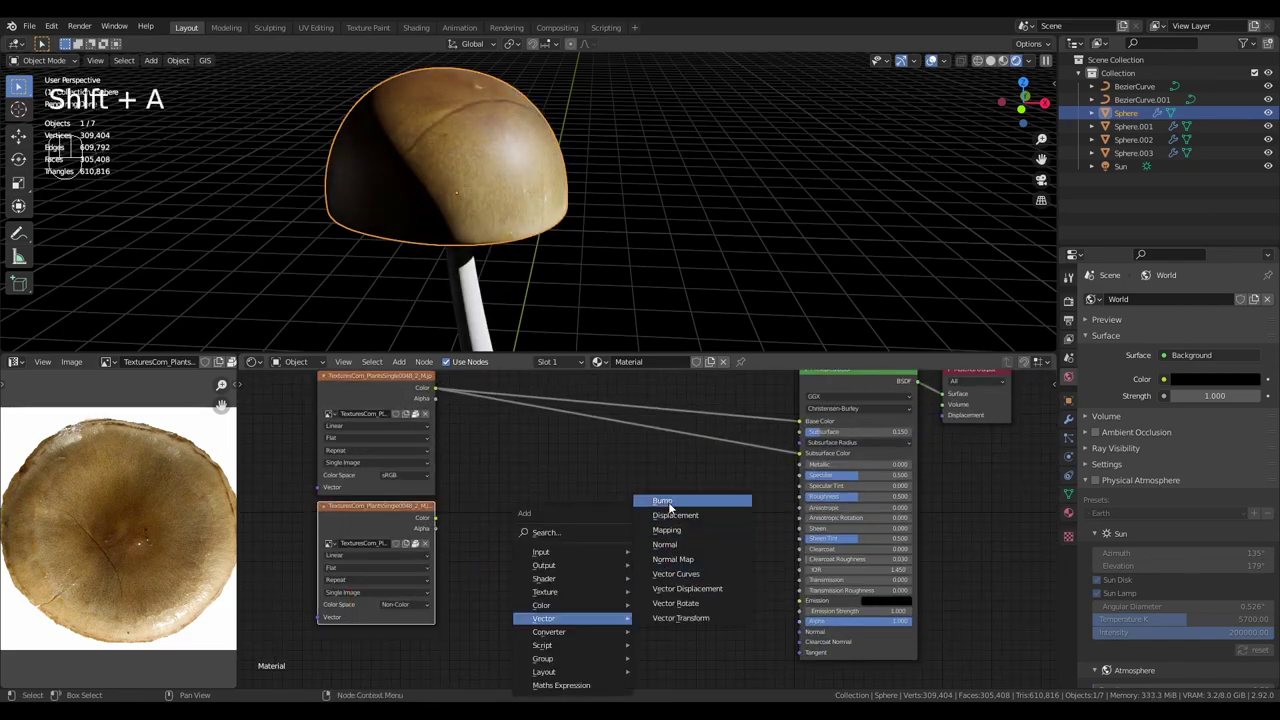
{"action": "left_click", "coordinate": [690, 506]}
{"action": "left_click", "coordinate": [752, 586]}
{"action": "middle_click_drag", "start_coordinate": [754, 587], "coordinate": [748, 563]}
{"action": "left_click_drag", "start_coordinate": [426, 497], "coordinate": [640, 610]}
{"action": "left_click_drag", "start_coordinate": [708, 563], "coordinate": [796, 607]}
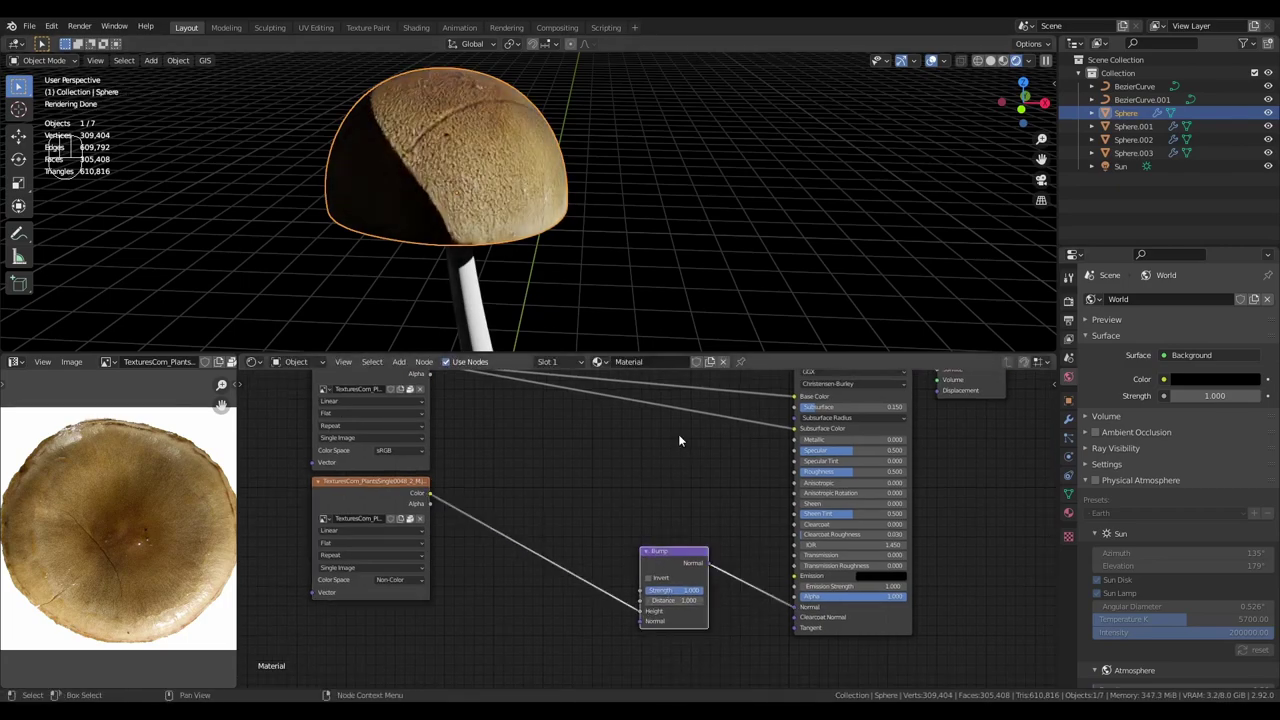
Step: Try a Bump Strength of 0.2 on the cap, settle on 0.1 and set the Distance to 0.25
{"action": "scroll", "coordinate": [678, 434], "scroll_direction": "up", "scroll_amount": 1}
{"action": "scroll", "coordinate": [654, 349], "scroll_direction": "up", "scroll_amount": 5}
{"action": "scroll", "coordinate": [631, 297], "scroll_direction": "down", "scroll_amount": 2}
{"action": "middle_click_drag", "start_coordinate": [631, 297], "coordinate": [494, 285], "text": "shift"}
{"action": "scroll", "coordinate": [494, 285], "scroll_direction": "up", "scroll_amount": 3}
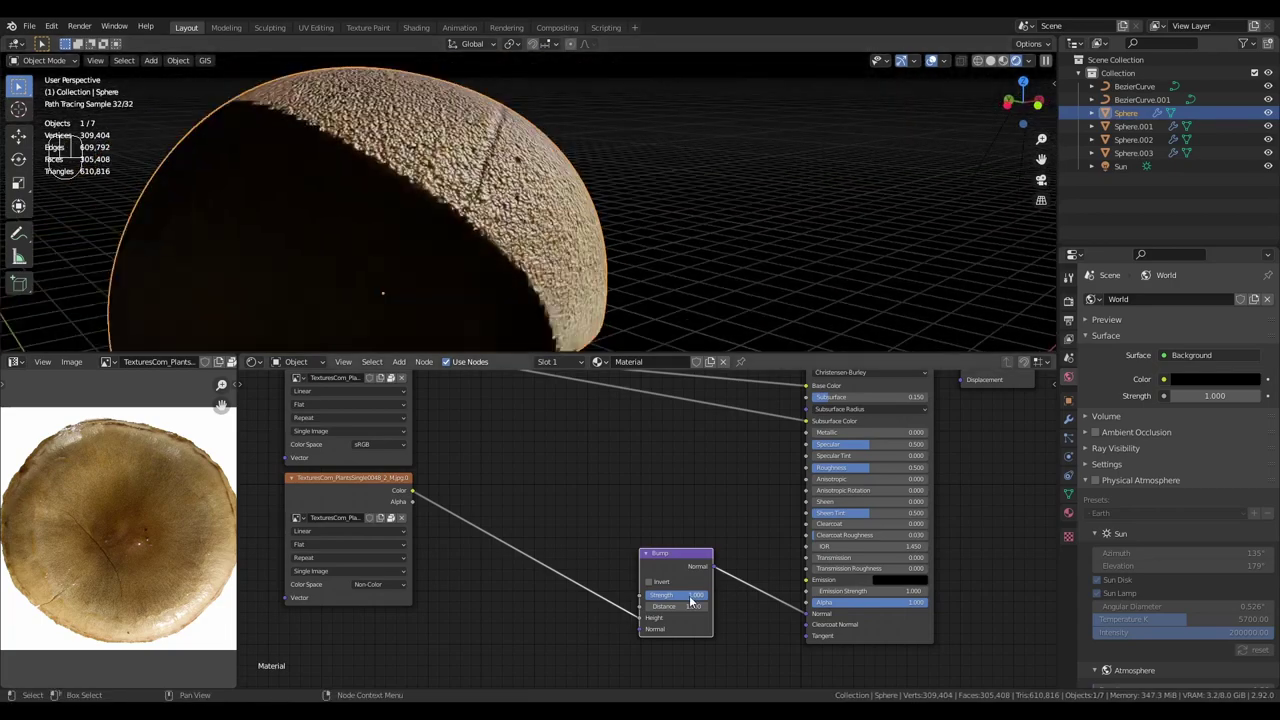
{"action": "type", "text": "0.2"}
{"action": "key", "text": "Return"}
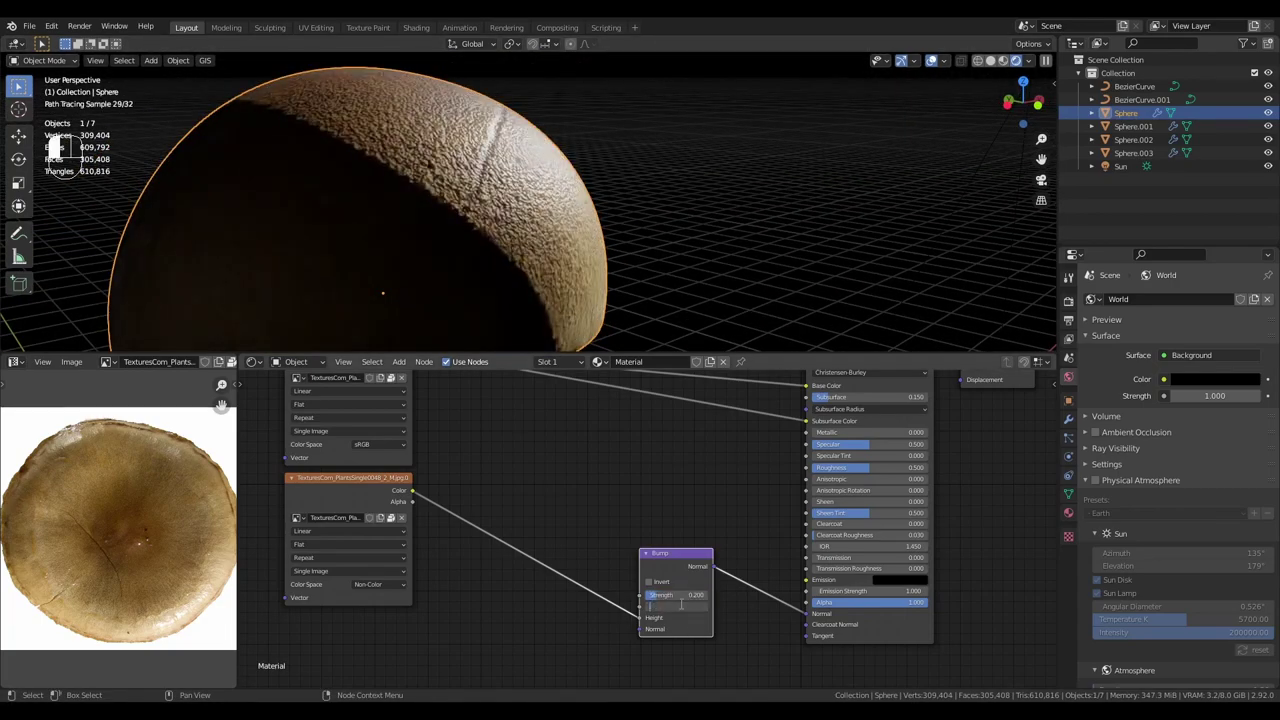
Step: Add a ColorRamp fed by the Non-Color texture's Color and connect its Color output to the cap's Roughness
{"action": "scroll", "coordinate": [682, 604], "scroll_direction": "down", "scroll_amount": 1}
{"action": "key", "text": "shift+a"}
{"action": "mouse_move", "coordinate": [470, 496]}
{"action": "left_click", "coordinate": [583, 338]}
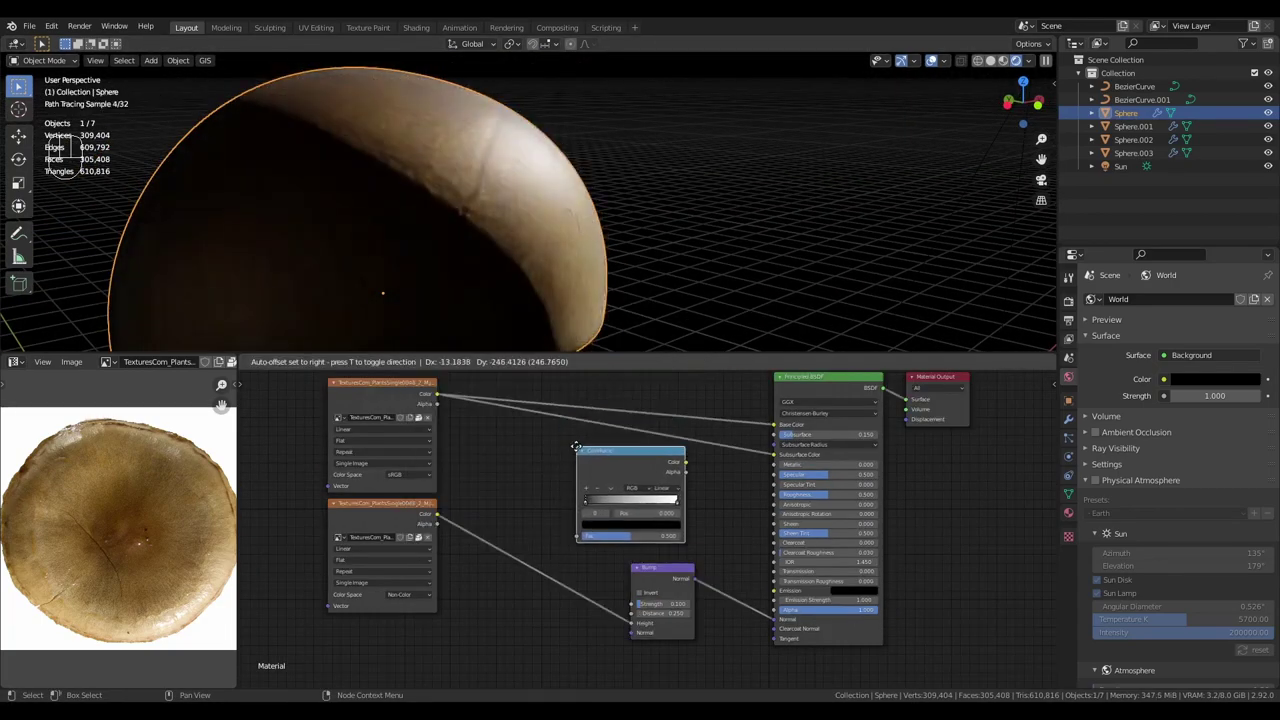
{"action": "left_click", "coordinate": [620, 480]}
{"action": "left_click_drag", "start_coordinate": [436, 514], "coordinate": [588, 548]}
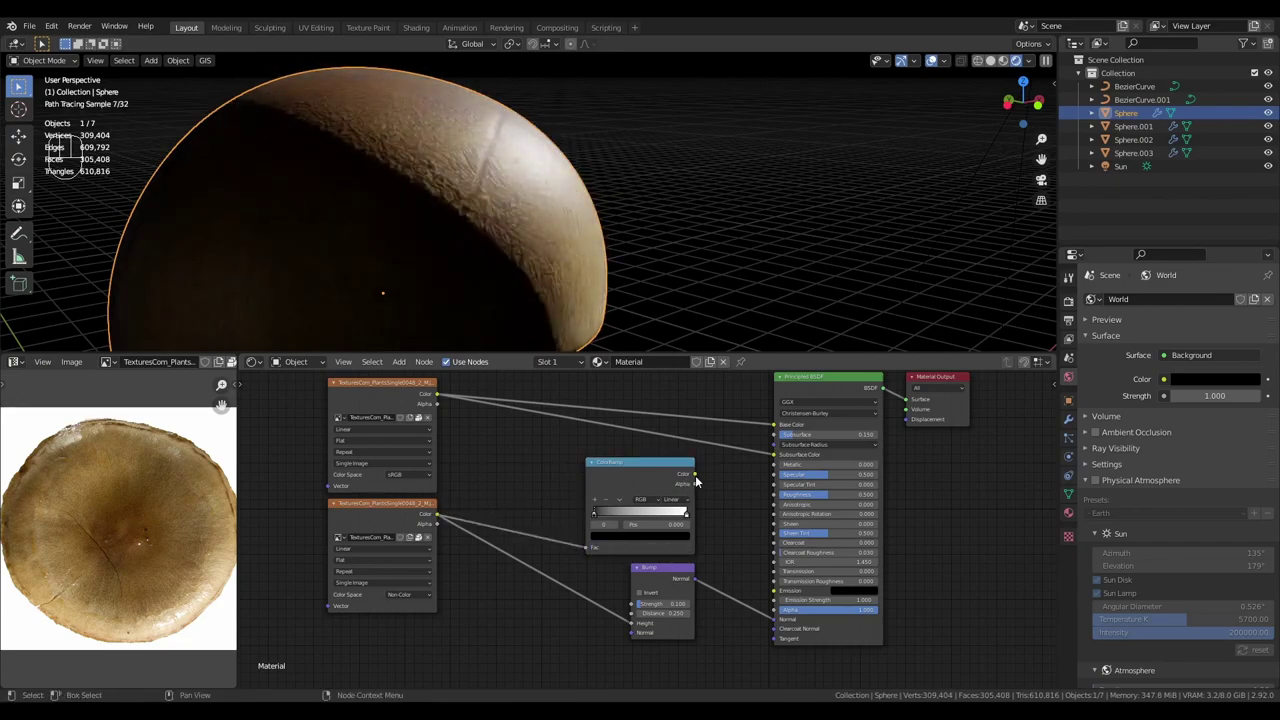
{"action": "left_click_drag", "start_coordinate": [694, 473], "coordinate": [768, 502]}
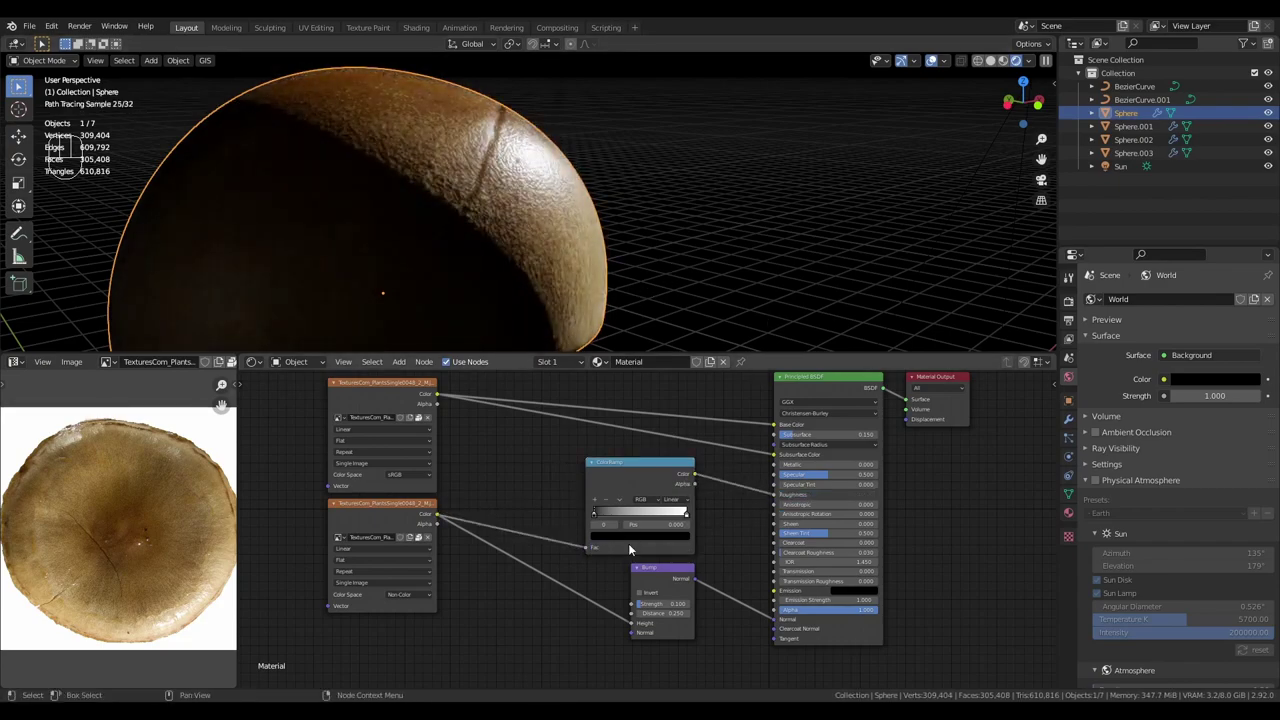
Step: Darken the ColorRamp's white stop to grey and set the cap material's Sheen to 1
{"action": "left_click_drag", "start_coordinate": [675, 443], "coordinate": [668, 462]}
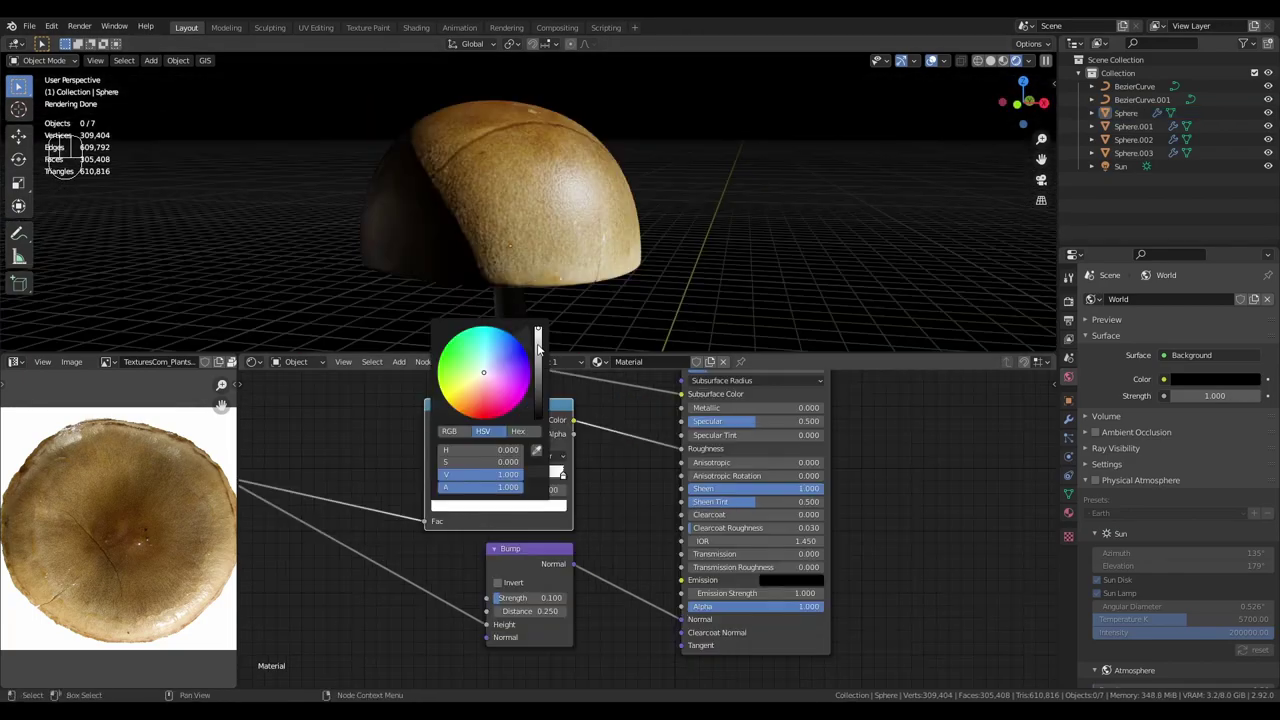
{"action": "left_click_drag", "start_coordinate": [538, 346], "coordinate": [538, 369]}
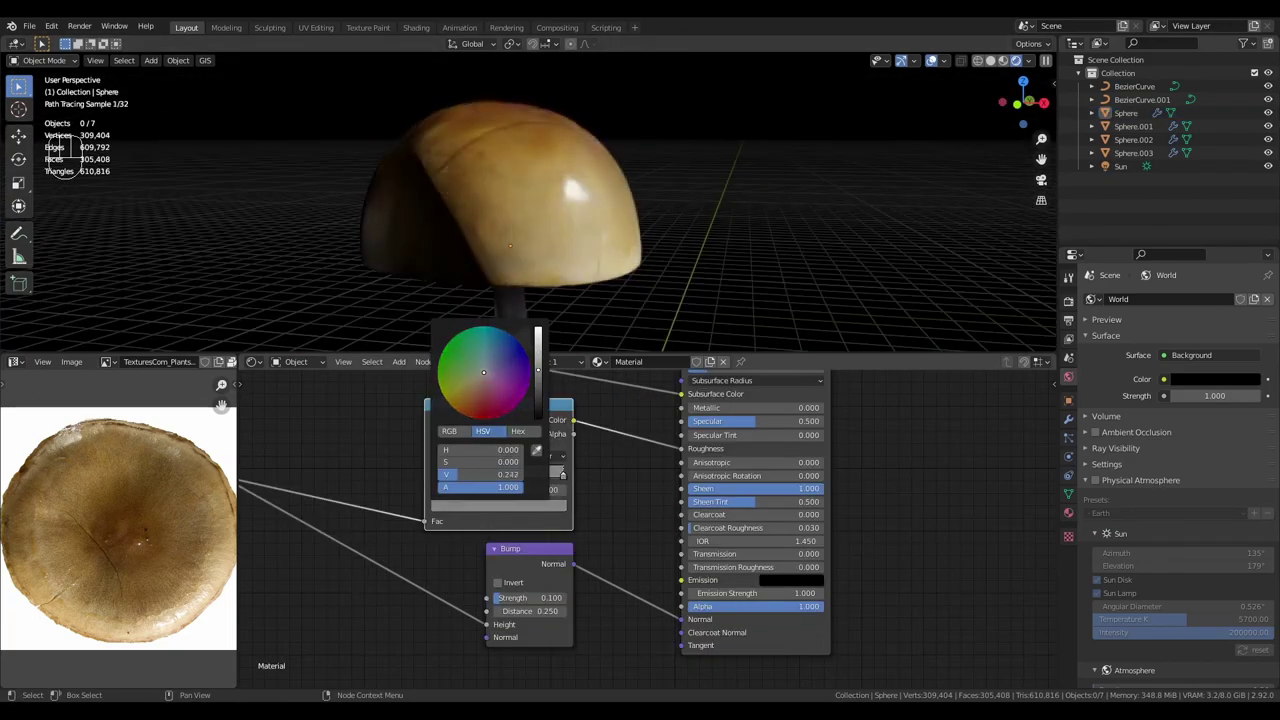
{"action": "mouse_move", "coordinate": [576, 334]}
{"action": "middle_mouse_down"}
{"action": "mouse_move", "coordinate": [778, 247]}
{"action": "mouse_move", "coordinate": [714, 280]}
{"action": "middle_mouse_up"}
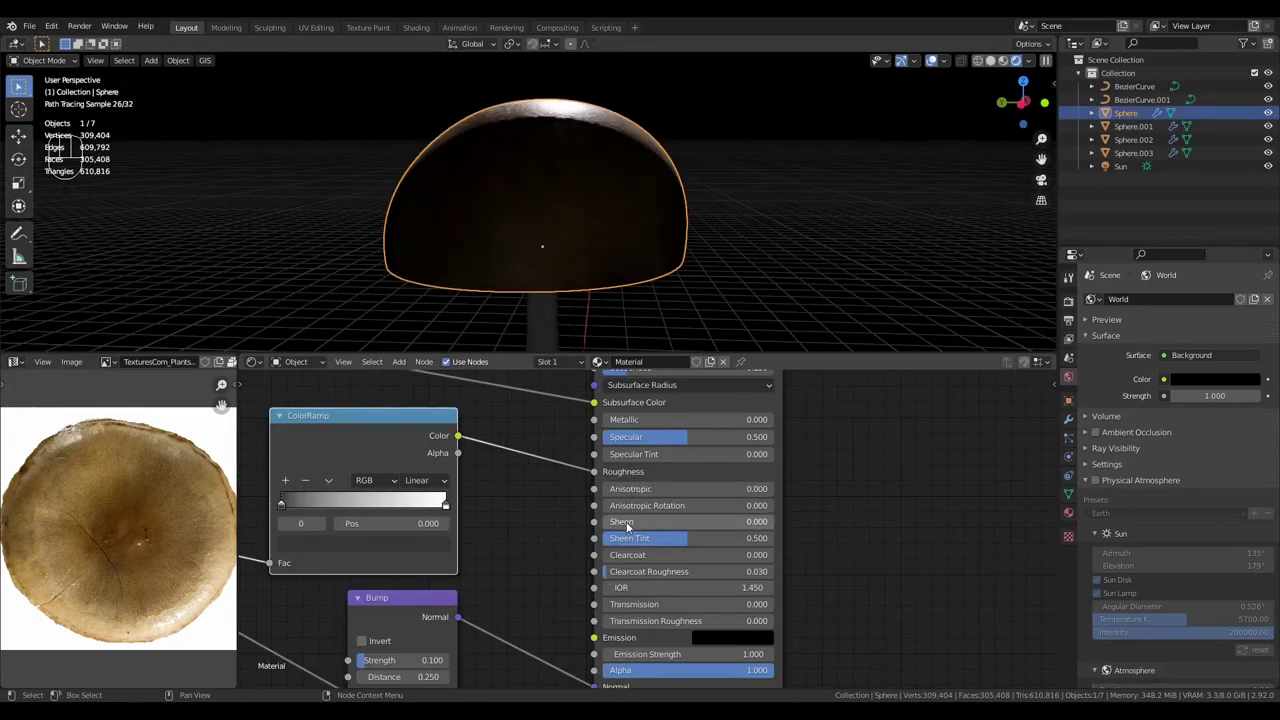
{"action": "middle_click_drag", "start_coordinate": [815, 330], "coordinate": [850, 226]}
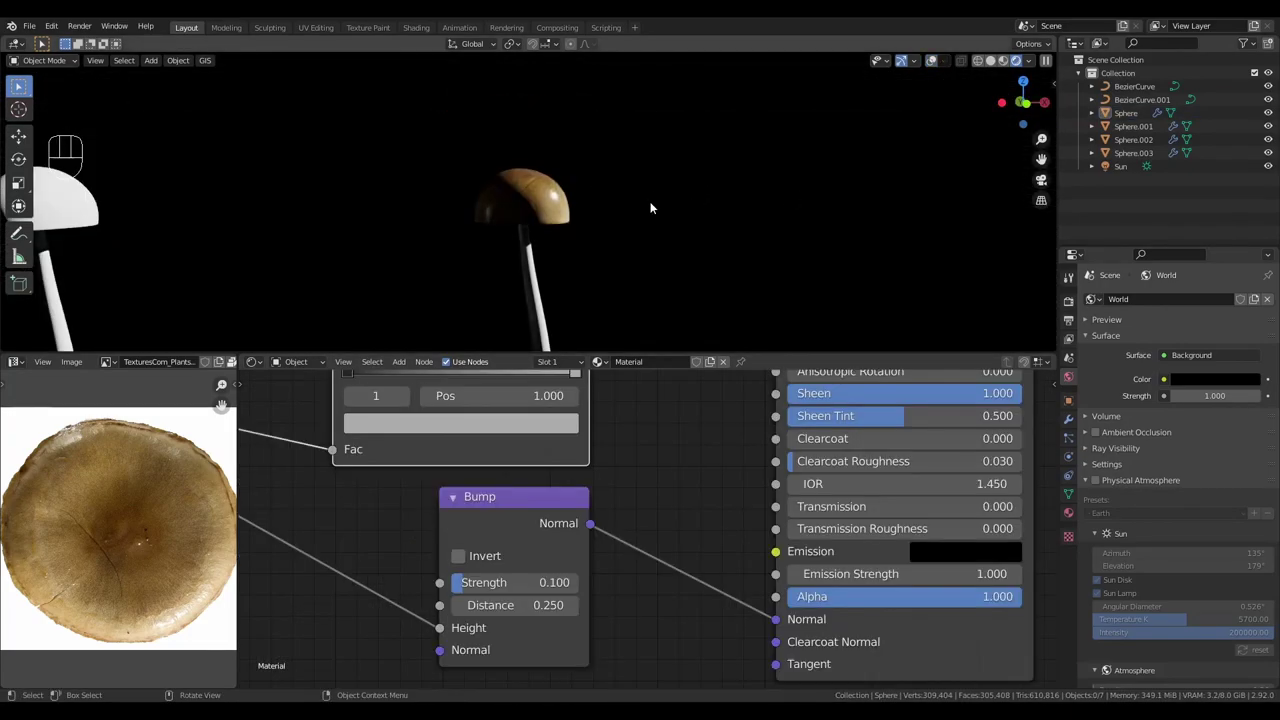
Step: Give the stem a new material with the brown-mushroom image connected to Base Color, and display that image in a widened image editor
{"action": "middle_click_drag", "start_coordinate": [490, 235], "coordinate": [534, 240]}
{"action": "middle_click_drag", "start_coordinate": [423, 235], "coordinate": [470, 245]}
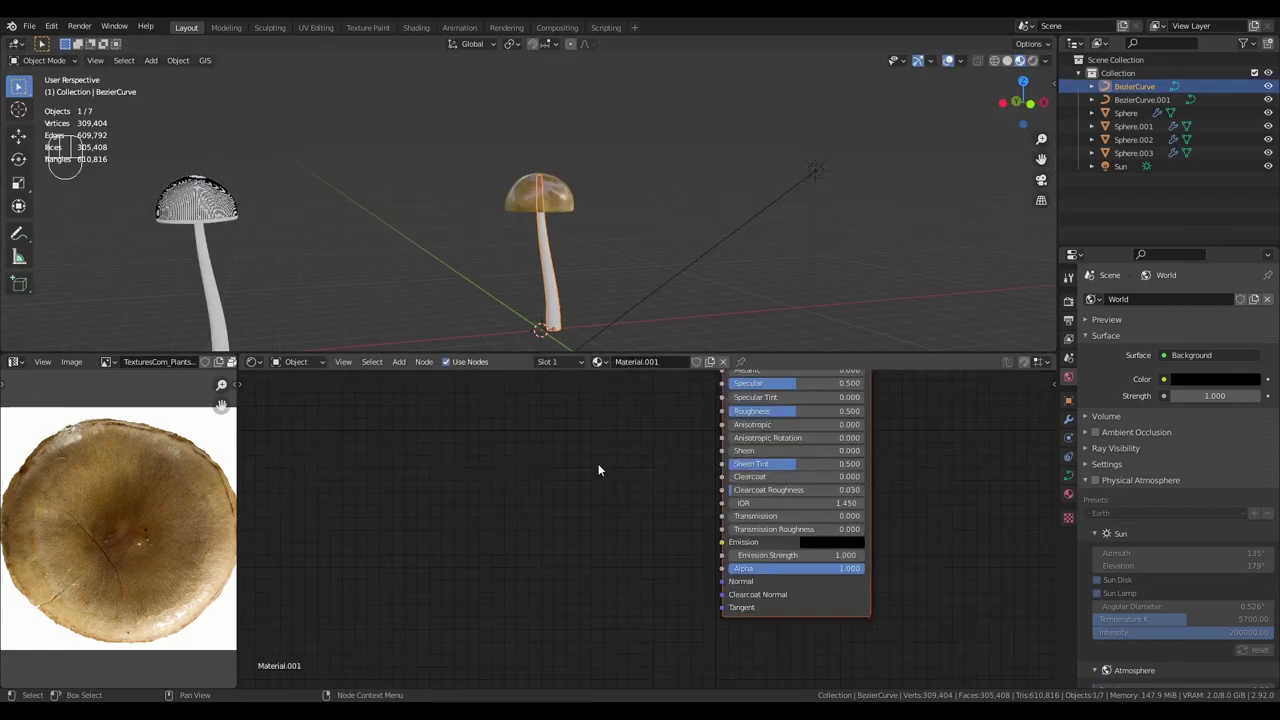
{"action": "scroll", "coordinate": [598, 470], "scroll_direction": "down", "scroll_amount": 3}
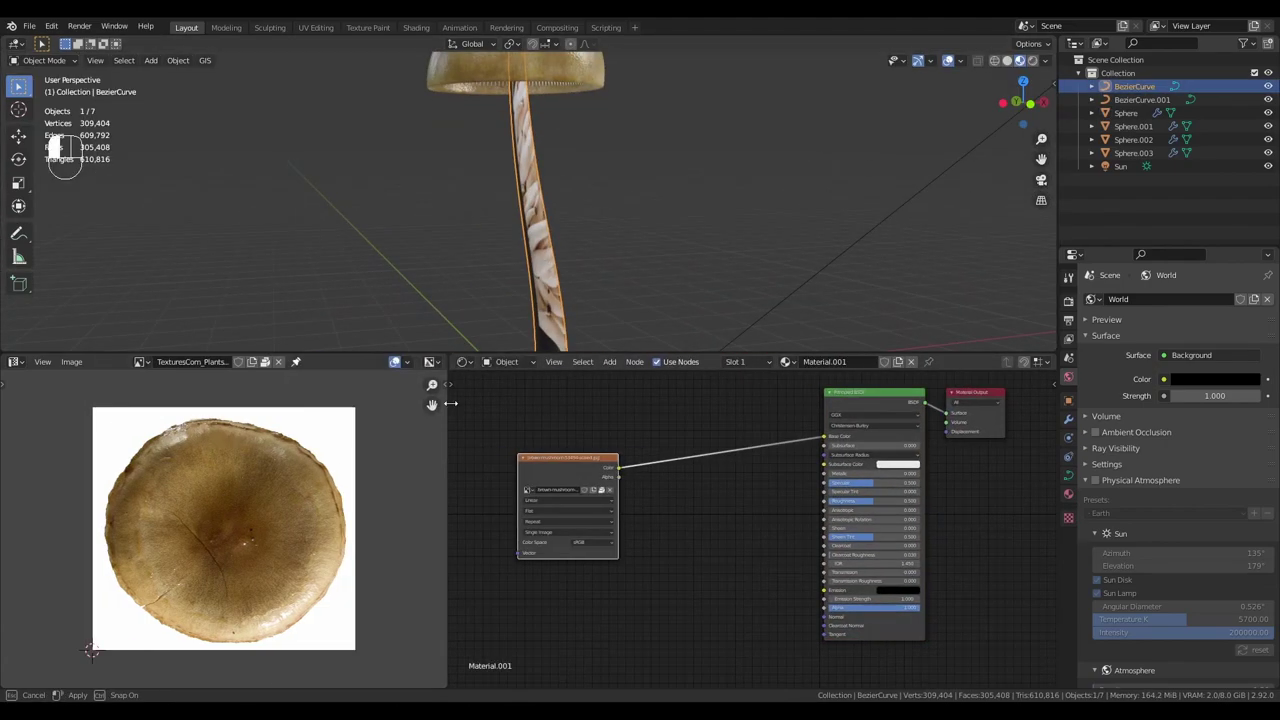
{"action": "left_click", "coordinate": [183, 382]}
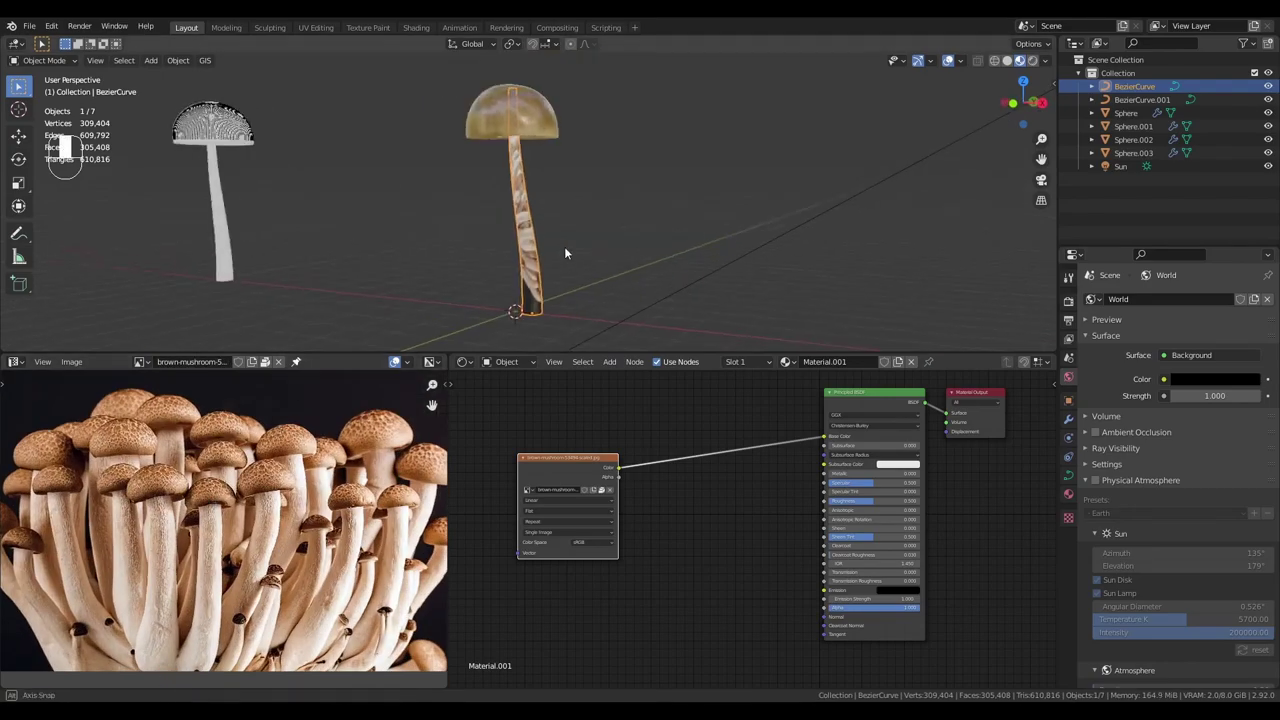
Step: Convert the textured stem curve to a mesh
{"action": "key", "text": "Tab"}
{"action": "key", "text": "Tab"}
{"action": "middle_click_drag", "start_coordinate": [564, 253], "coordinate": [633, 258]}
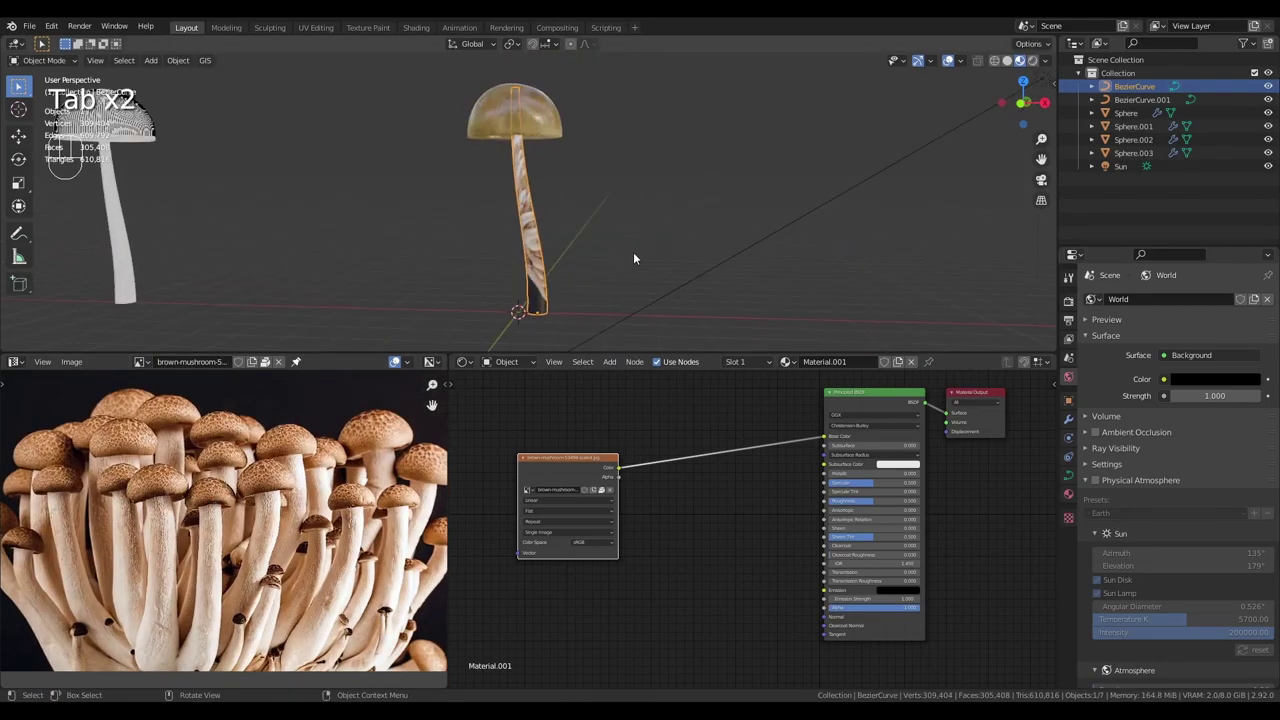
{"action": "right_click", "coordinate": [533, 228]}
{"action": "mouse_move", "coordinate": [532, 228]}
{"action": "middle_mouse_down"}
{"action": "mouse_move", "coordinate": [692, 257]}
{"action": "mouse_move", "coordinate": [530, 230]}
{"action": "middle_mouse_up"}
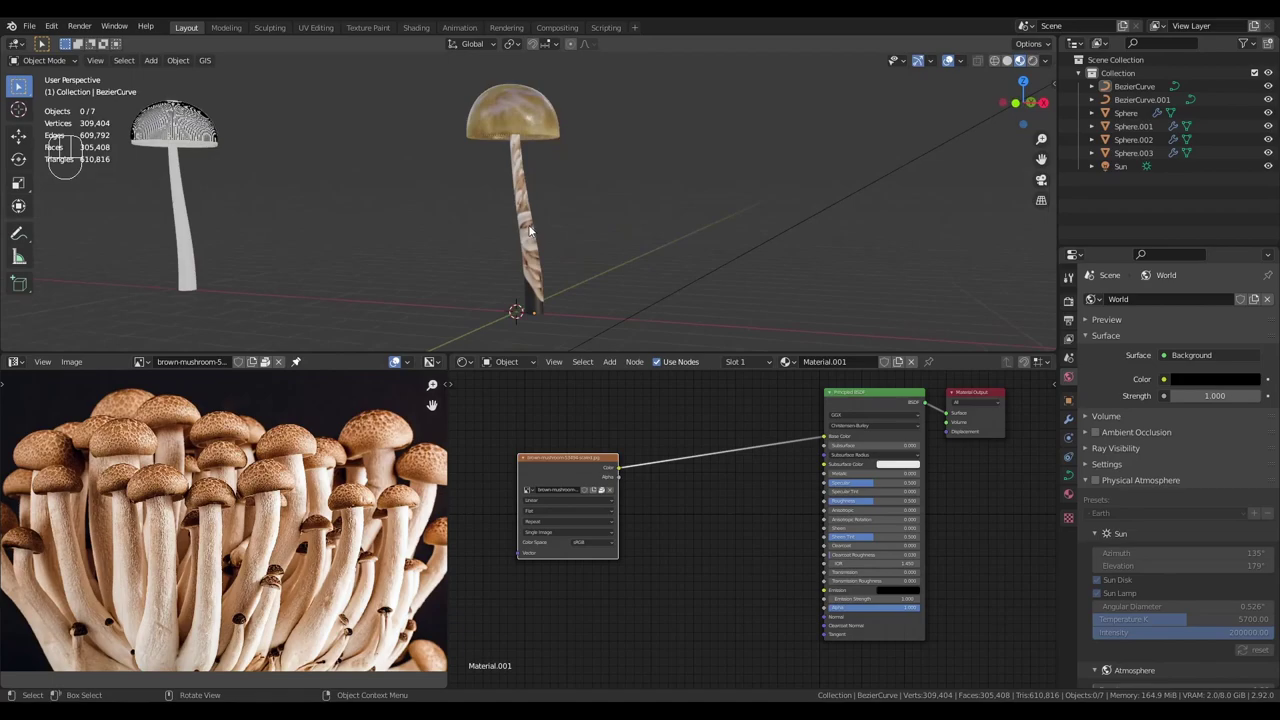
{"action": "right_click", "coordinate": [530, 230]}
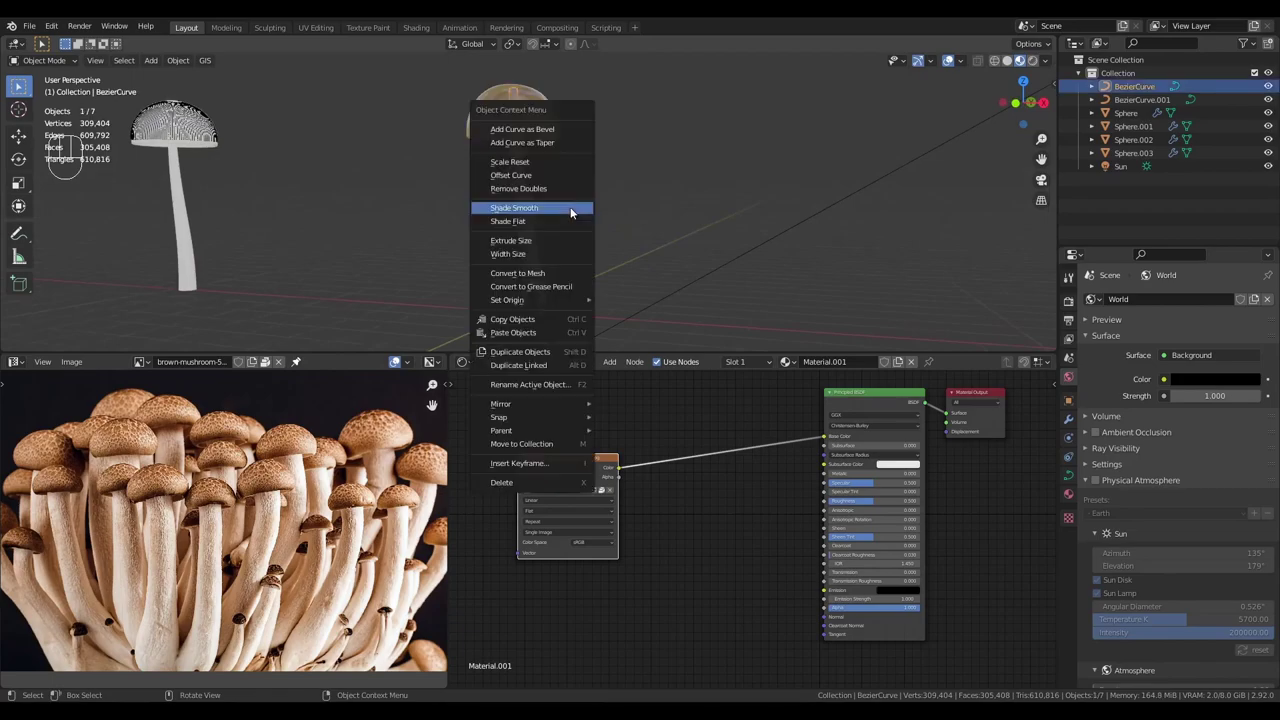
{"action": "left_click", "coordinate": [543, 276]}
Step: Mark a seam along a lengthwise edge loop of the stem mesh
{"action": "key", "text": "Tab"}
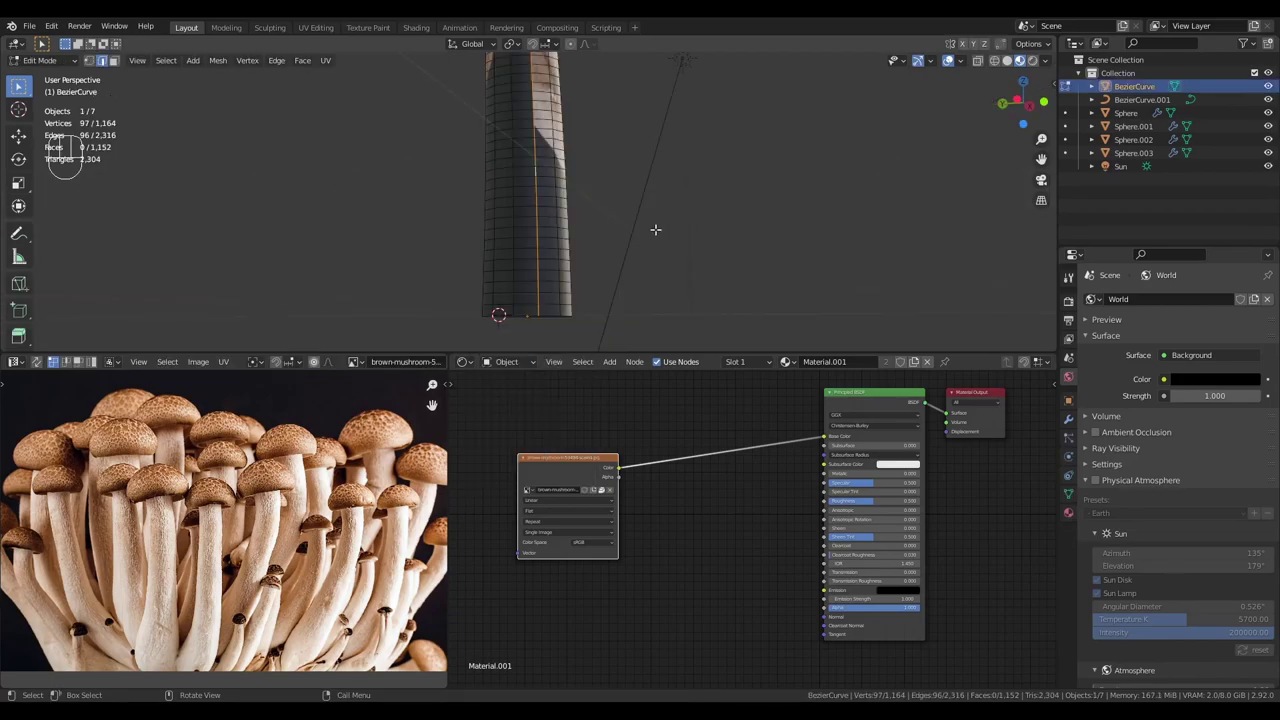
{"action": "key", "text": "u"}
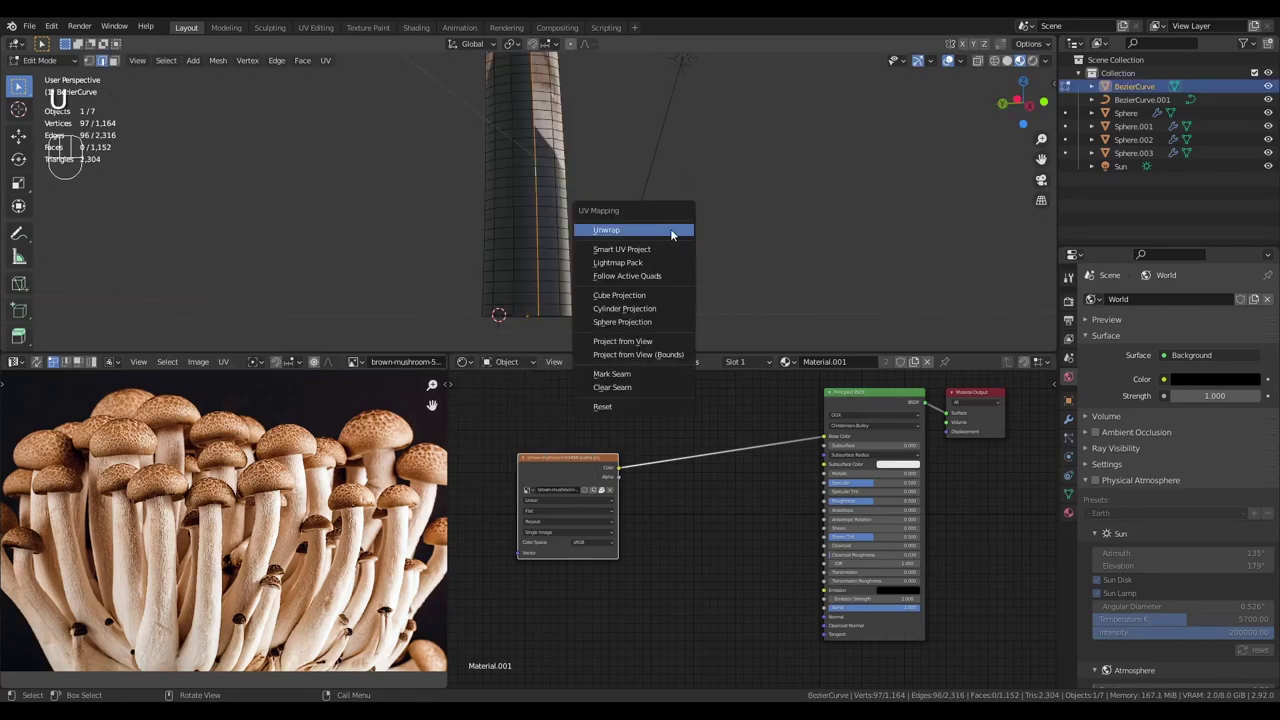
{"action": "left_click", "coordinate": [613, 376]}
Step: Unwrap the whole stem mesh and rotate its UV islands so the strips stand upright
{"action": "middle_click_drag", "start_coordinate": [683, 229], "coordinate": [604, 258]}
{"action": "key", "text": "a"}
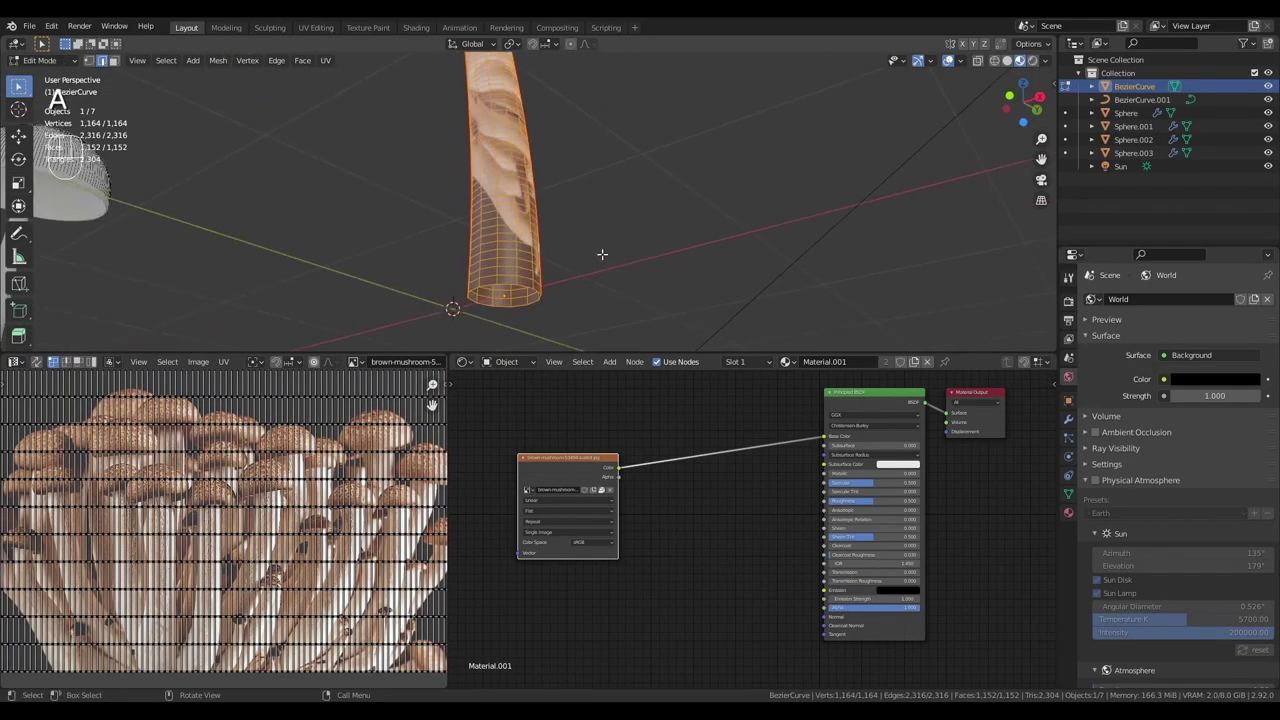
{"action": "key", "text": "u"}
{"action": "key", "text": "KP_0"}
{"action": "key", "text": "KP_Enter"}
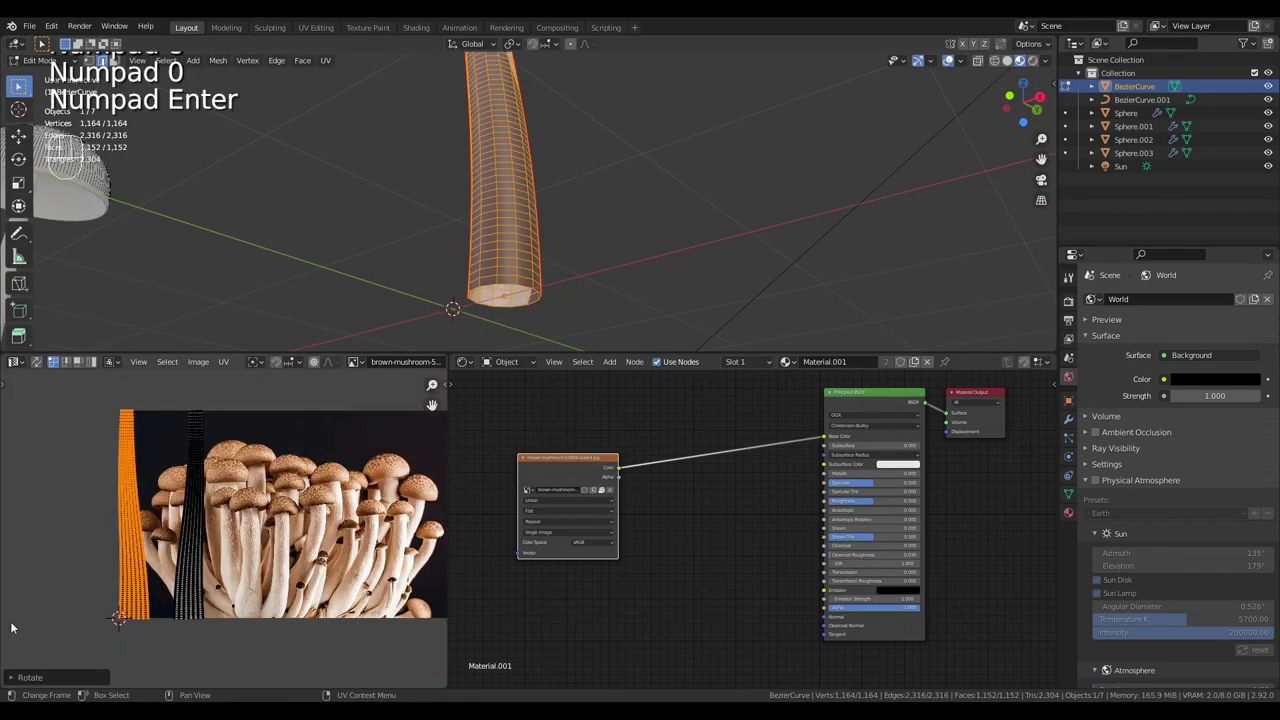
Step: Scale, rotate and move the stem's UVs onto a single stem in the photo, bending them along it with proportional editing
{"action": "scroll", "coordinate": [284, 572], "scroll_direction": "up", "scroll_amount": 3}
{"action": "scroll", "coordinate": [284, 572], "scroll_direction": "up", "scroll_amount": 2}
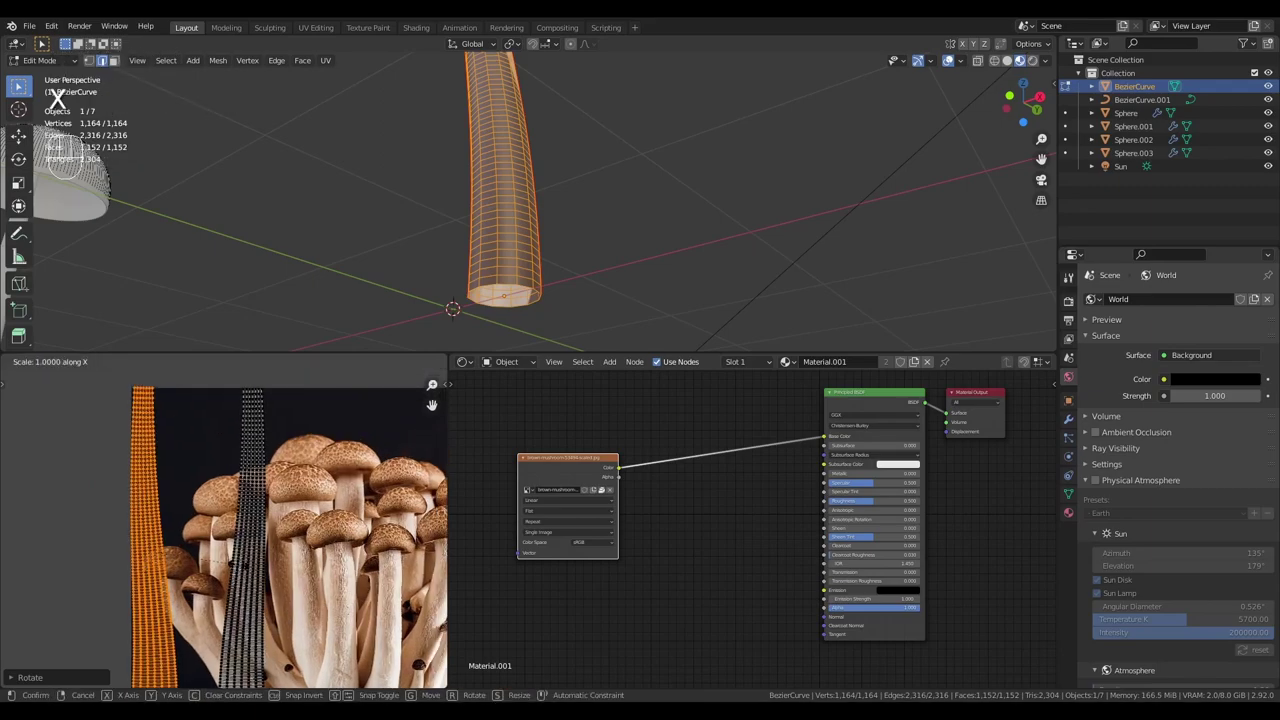
{"action": "key", "text": "KP_1"}
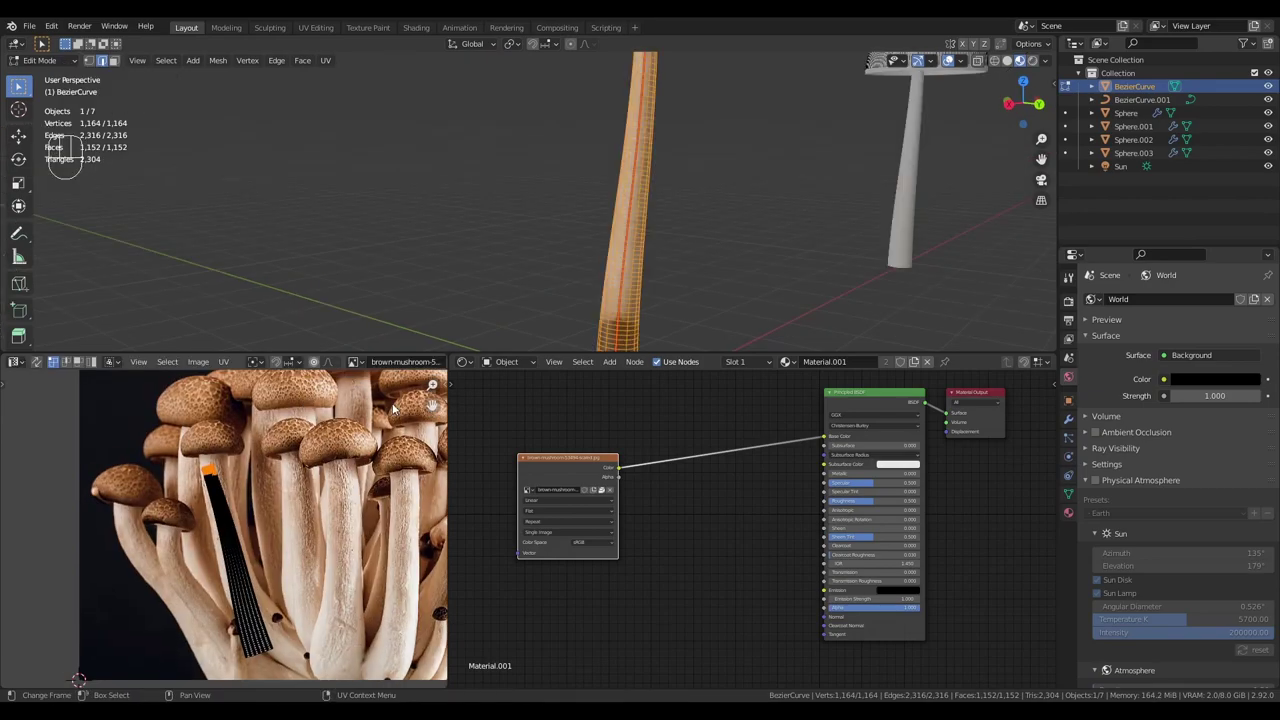
{"action": "scroll", "coordinate": [220, 433], "scroll_direction": "up", "scroll_amount": 2}
{"action": "key", "text": "g"}
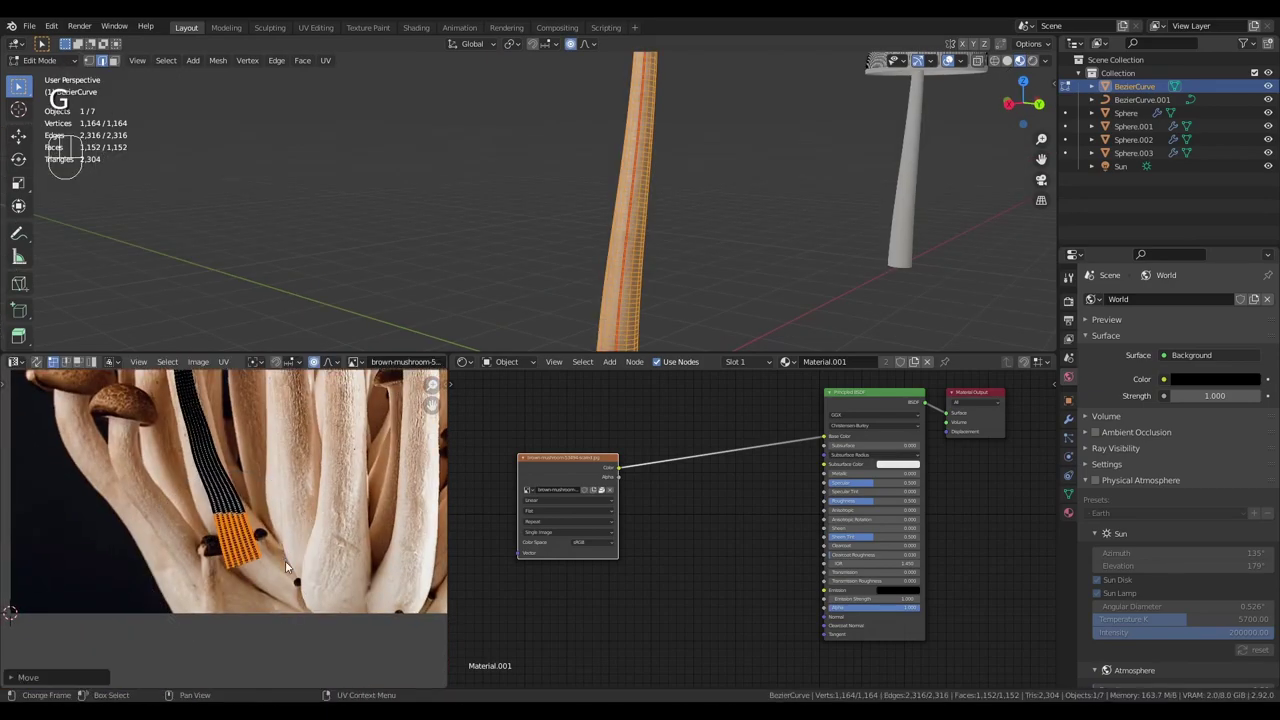
{"action": "key", "text": "g"}
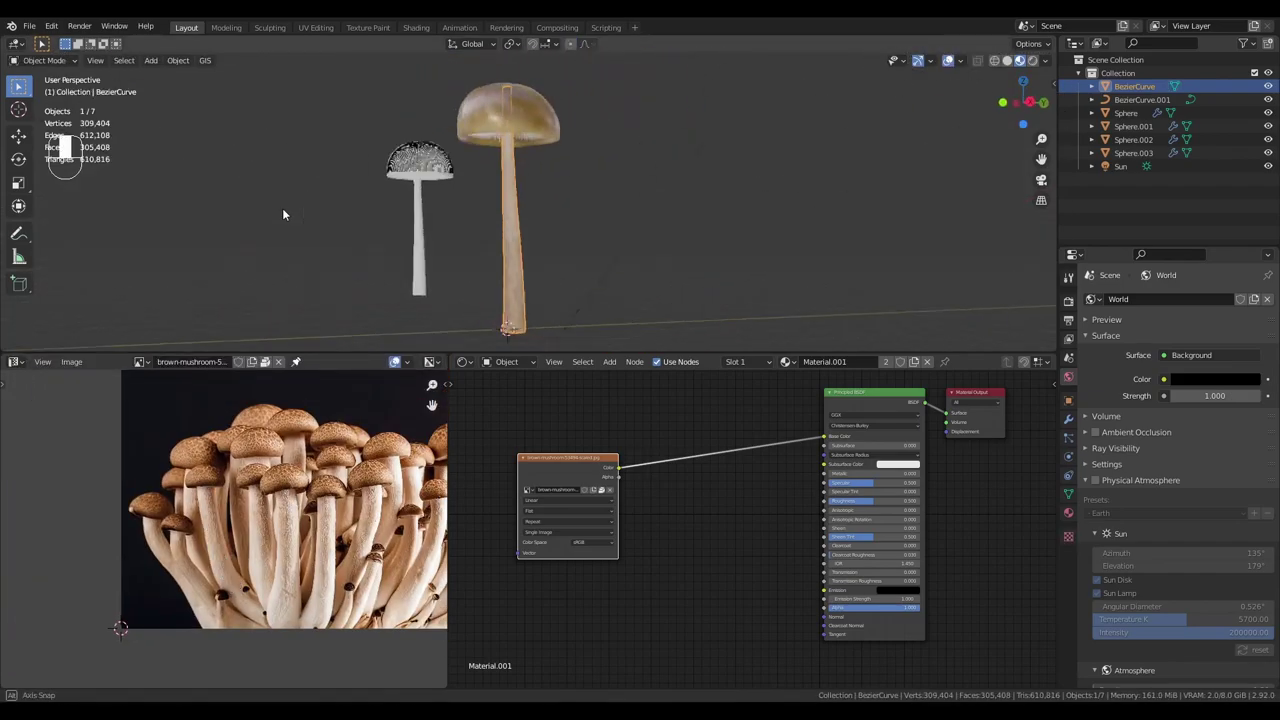
Step: Duplicate the stem's image texture as Non-Color and connect it to Roughness and, through a Bump of Strength 0.15 and Distance 0.4, to Normal
{"action": "key", "text": "shift+d"}
{"action": "left_click", "coordinate": [556, 523]}
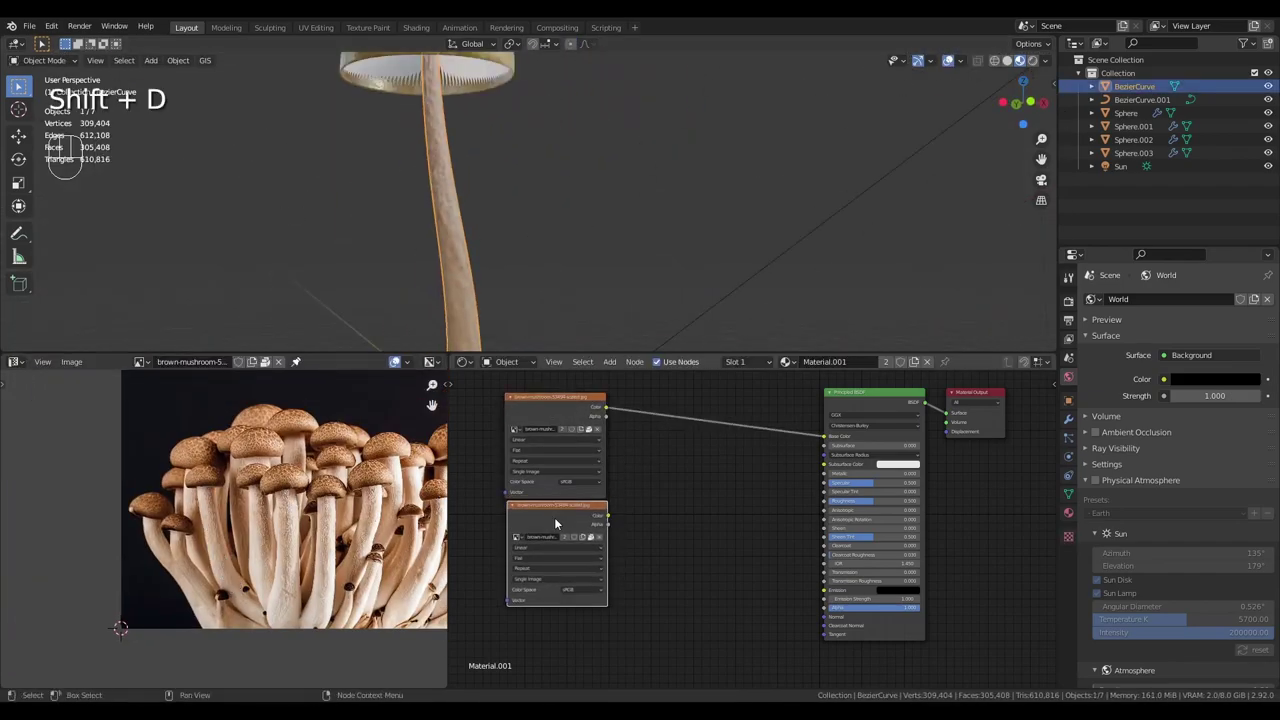
{"action": "left_click", "coordinate": [740, 511]}
{"action": "left_click", "coordinate": [714, 540]}
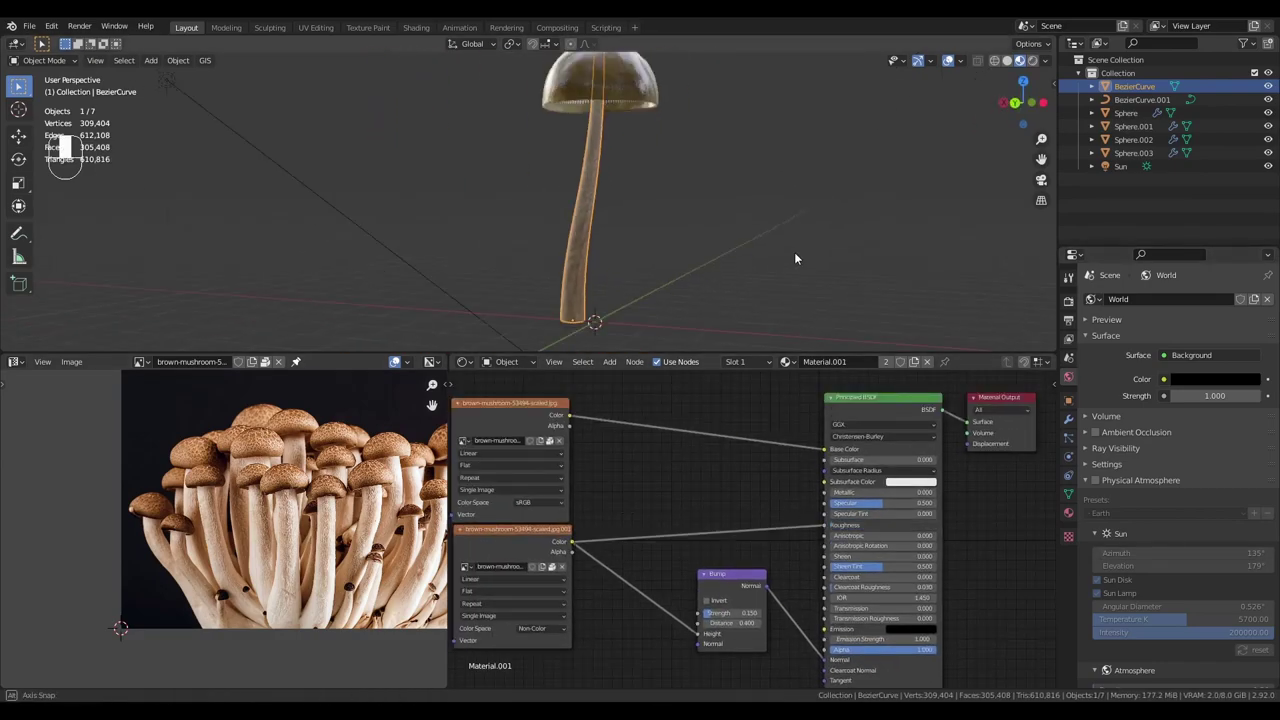
Step: Insert a ColorRamp between the stem's Non-Color texture and the Roughness input
{"action": "key", "text": "shift+a"}
{"action": "left_click", "coordinate": [643, 460]}
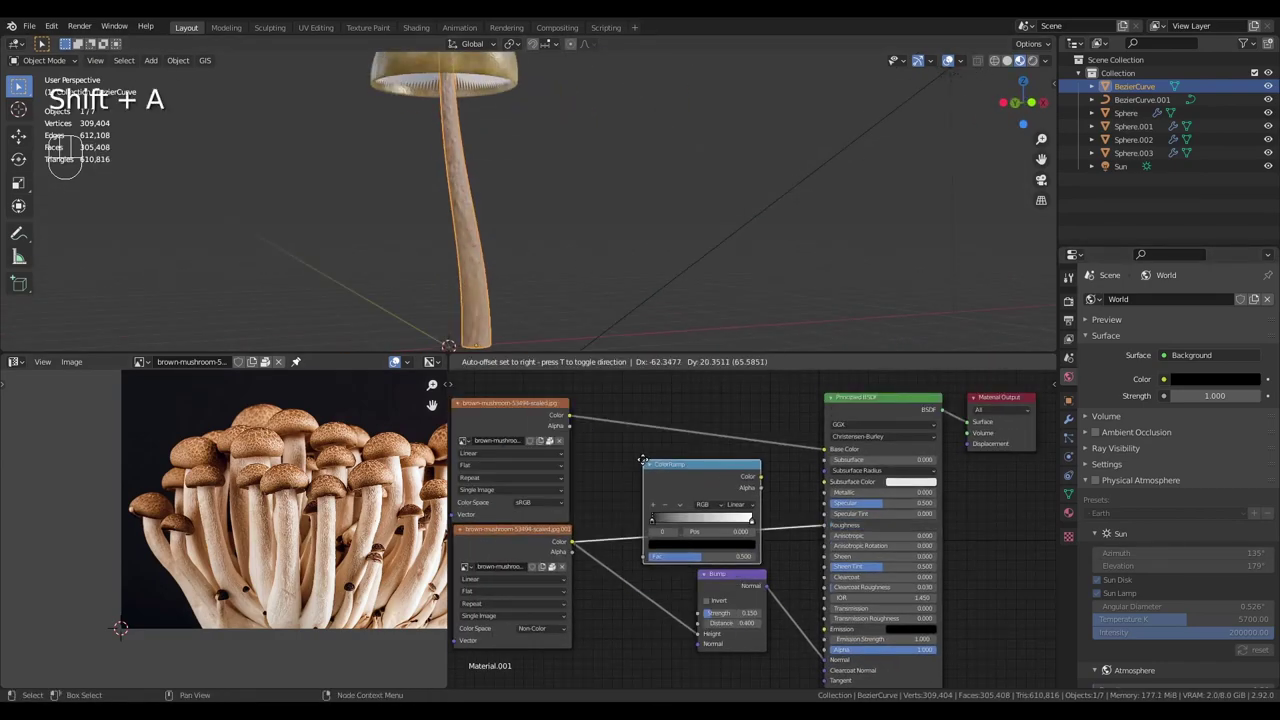
{"action": "left_click", "coordinate": [643, 460]}
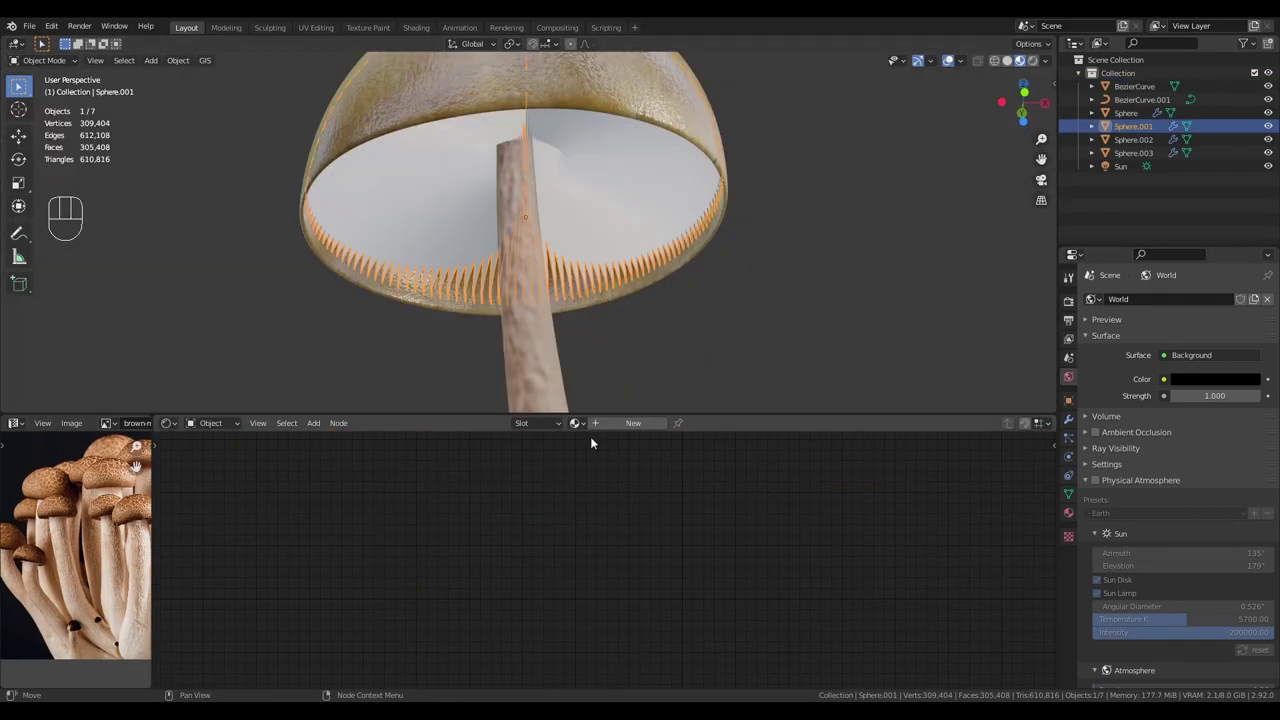
Step: Create a new material for the gills and feed a Noise Texture through a ColorRamp into its Base Color
{"action": "left_click", "coordinate": [605, 424]}
{"action": "key", "text": "shift+a"}
{"action": "mouse_move", "coordinate": [200, 474]}
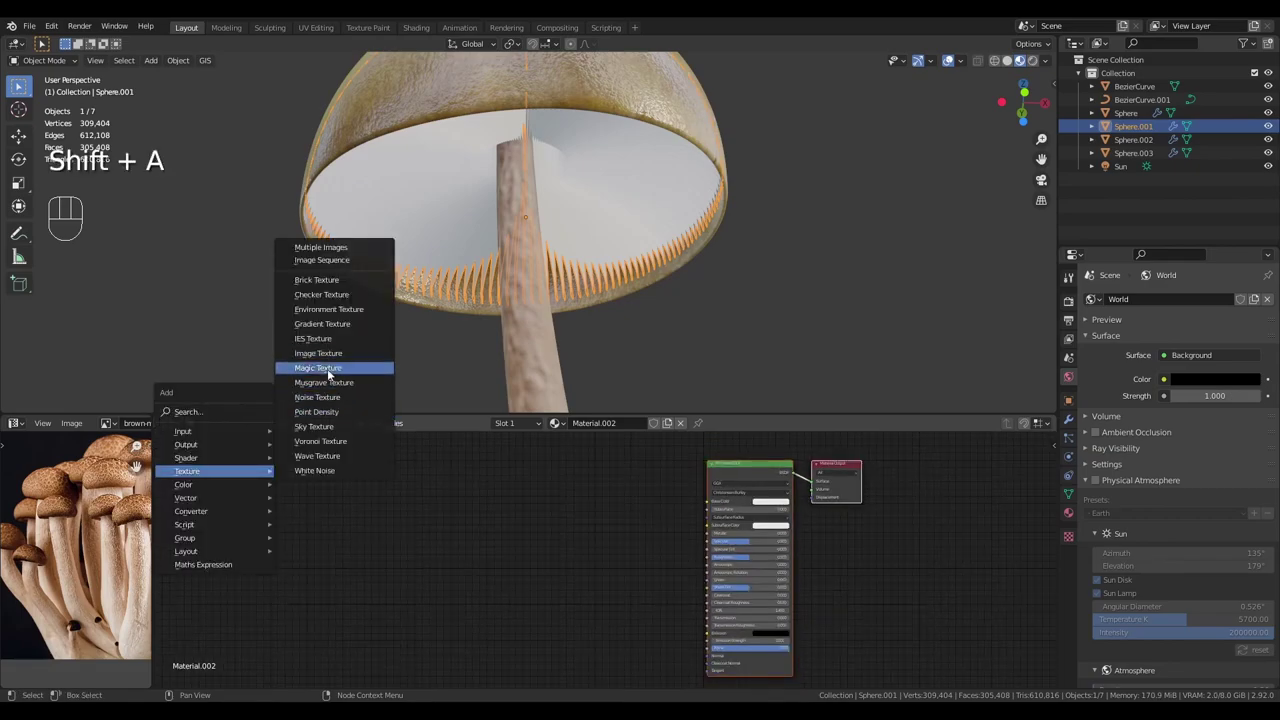
{"action": "left_click", "coordinate": [329, 366]}
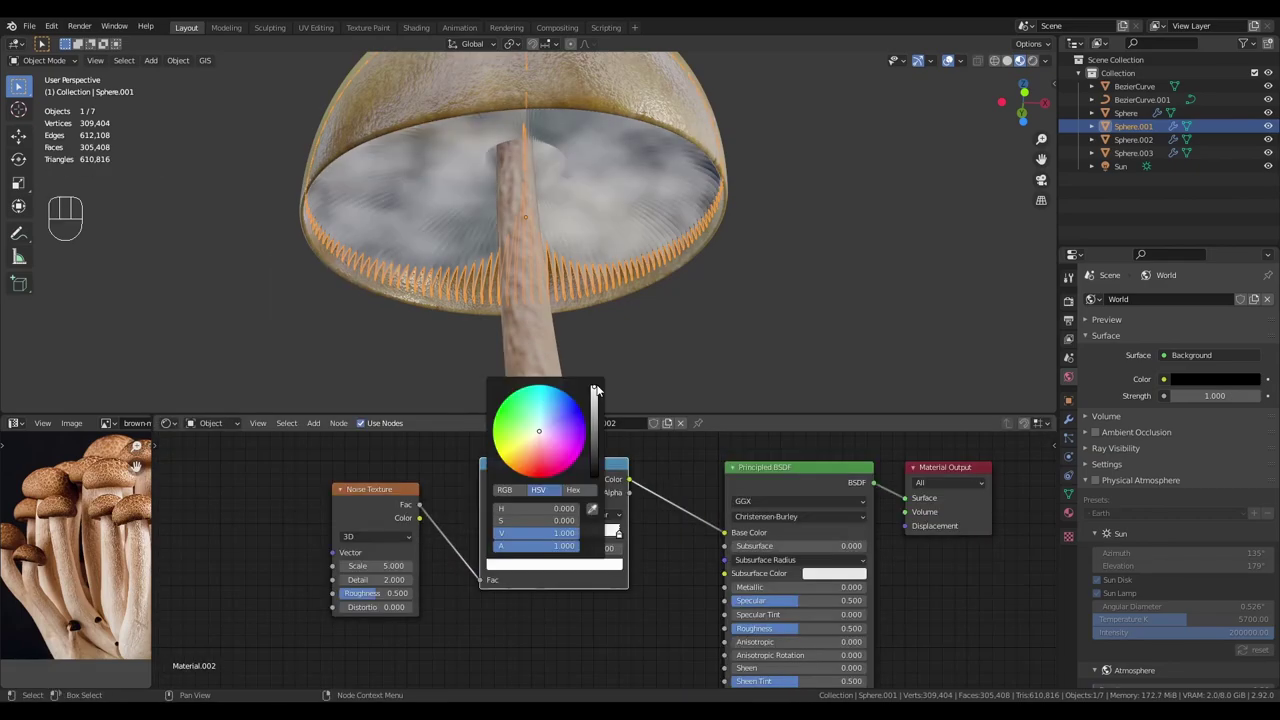
Step: Darken the white stop of the gills' ColorRamp and map the Noise Texture by Object coordinates with Scale 10 and Detail 16
{"action": "left_click_drag", "start_coordinate": [594, 390], "coordinate": [594, 440]}
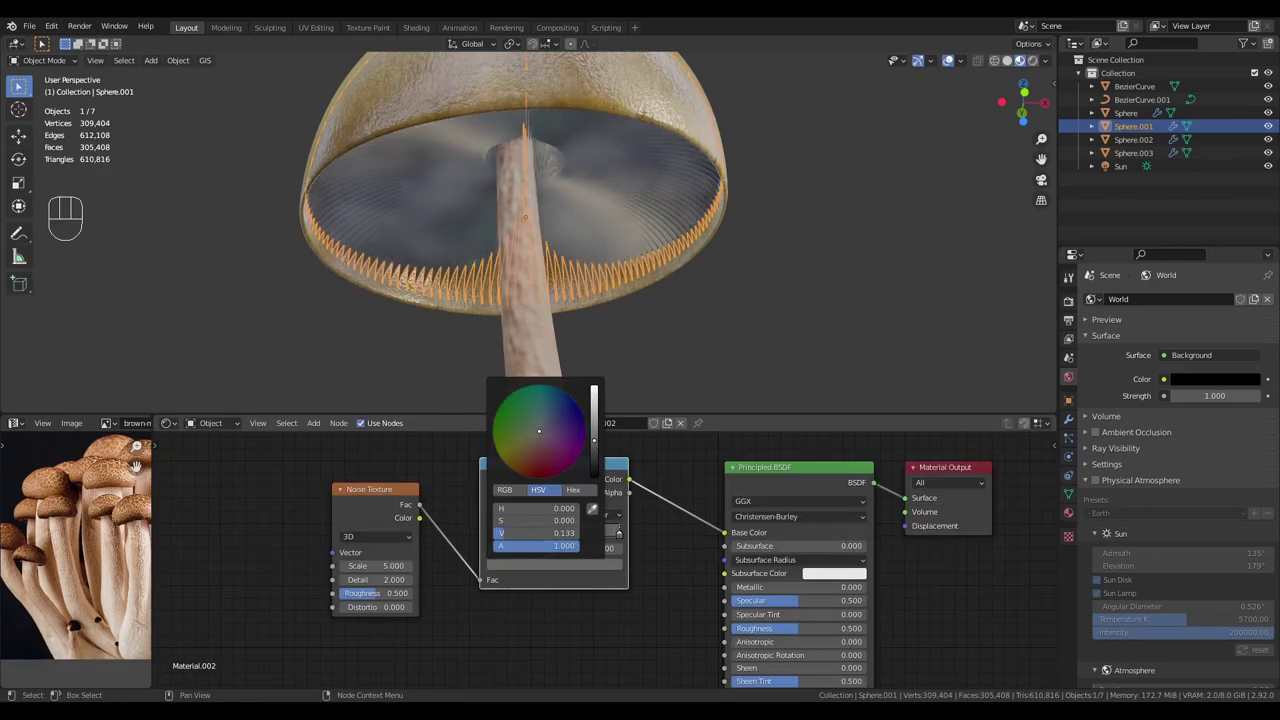
{"action": "key", "text": "ctrl+t"}
{"action": "middle_click_drag", "start_coordinate": [348, 531], "coordinate": [570, 531]}
{"action": "left_click_drag", "start_coordinate": [330, 508], "coordinate": [373, 491]}
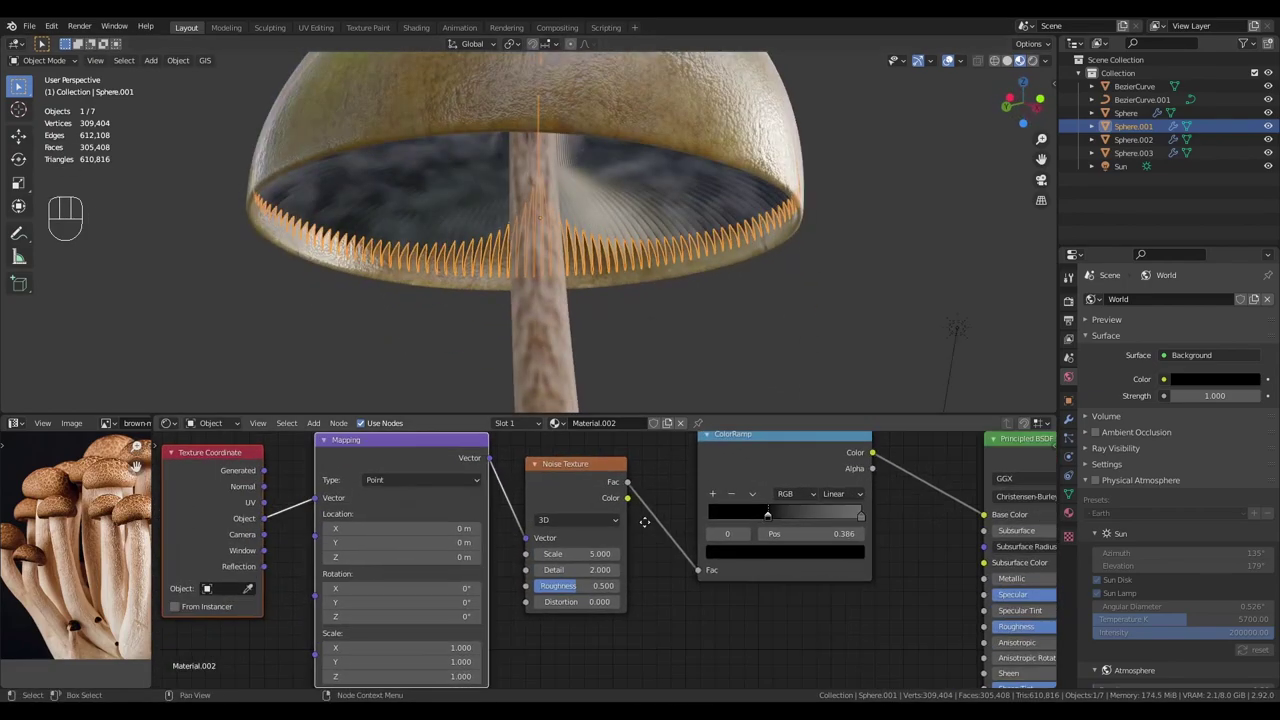
{"action": "scroll", "coordinate": [565, 577], "scroll_direction": "down", "scroll_amount": 2}
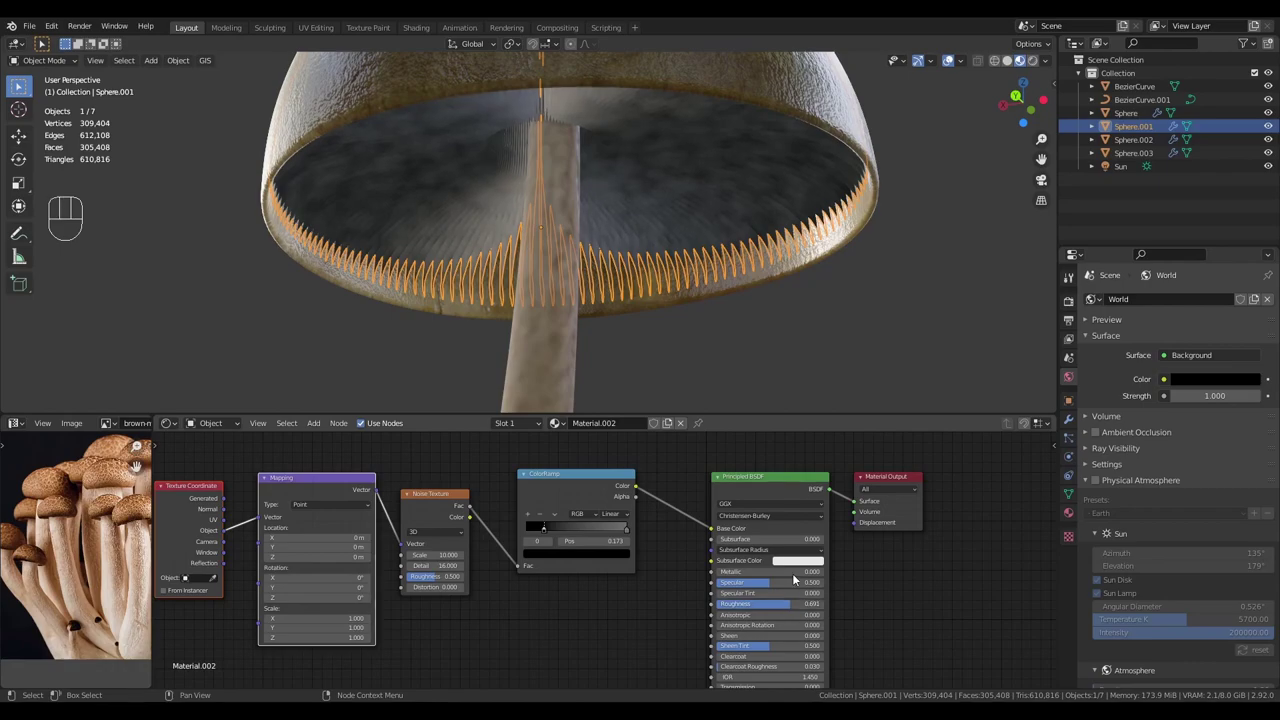
{"action": "key", "text": "Return"}
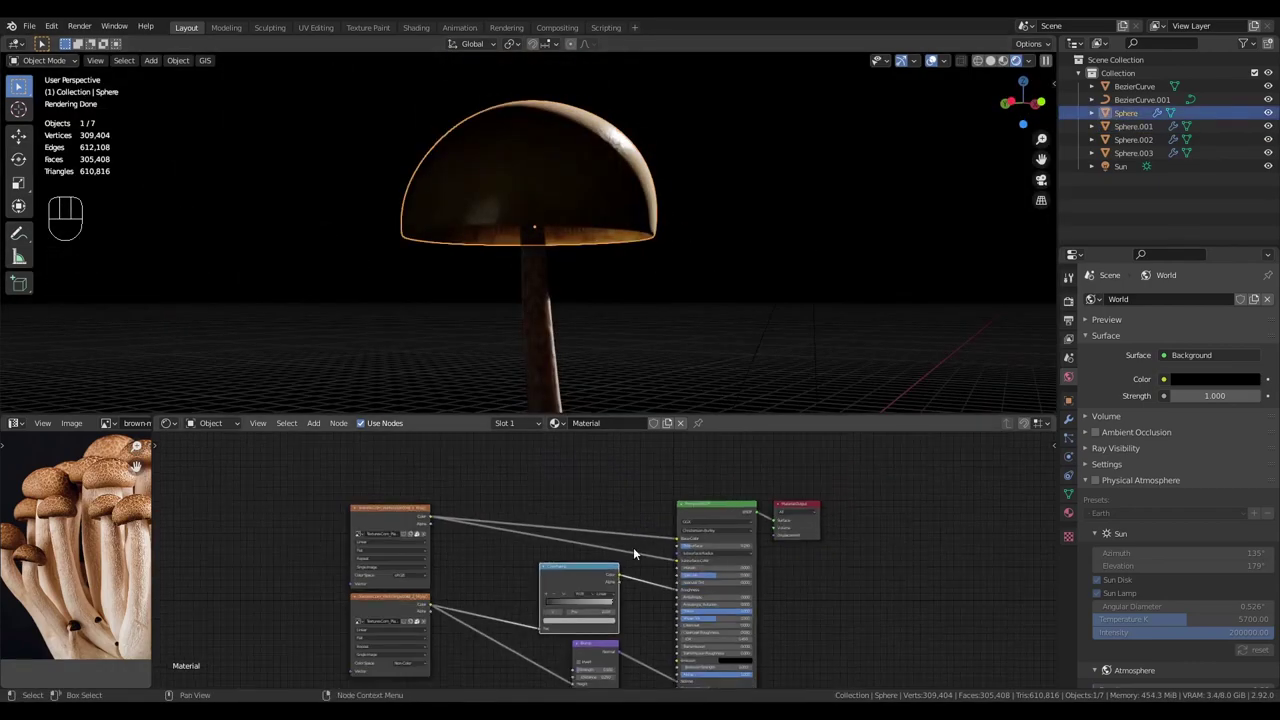
Step: Insert an Add Shader between the cap's Principled BSDF and Material Output, and connect a Translucent BSDF to its second input
{"action": "scroll", "coordinate": [745, 490], "scroll_direction": "up", "scroll_amount": 2}
{"action": "middle_click_drag", "start_coordinate": [767, 454], "coordinate": [682, 528]}
{"action": "key", "text": "shift+a"}
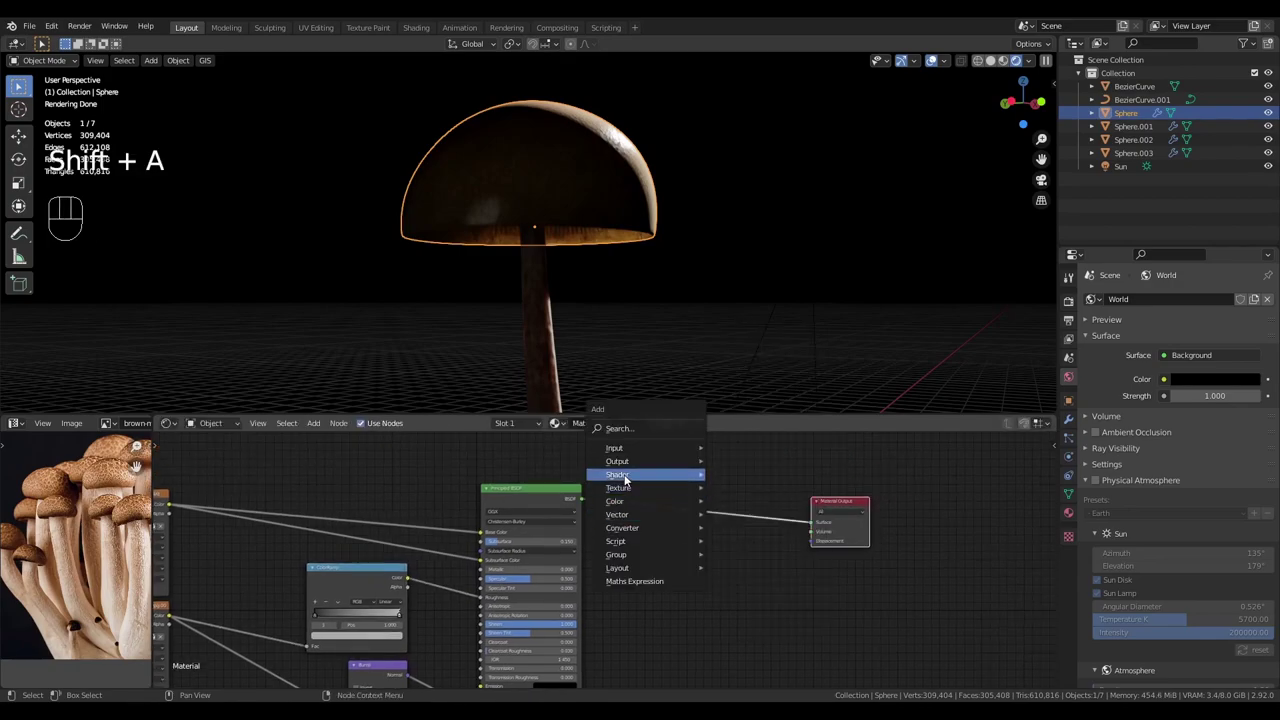
{"action": "mouse_move", "coordinate": [625, 481]}
{"action": "left_click", "coordinate": [745, 293]}
{"action": "left_click", "coordinate": [665, 500]}
{"action": "key", "text": "shift+a"}
{"action": "mouse_move", "coordinate": [640, 525]}
{"action": "left_click", "coordinate": [775, 537]}
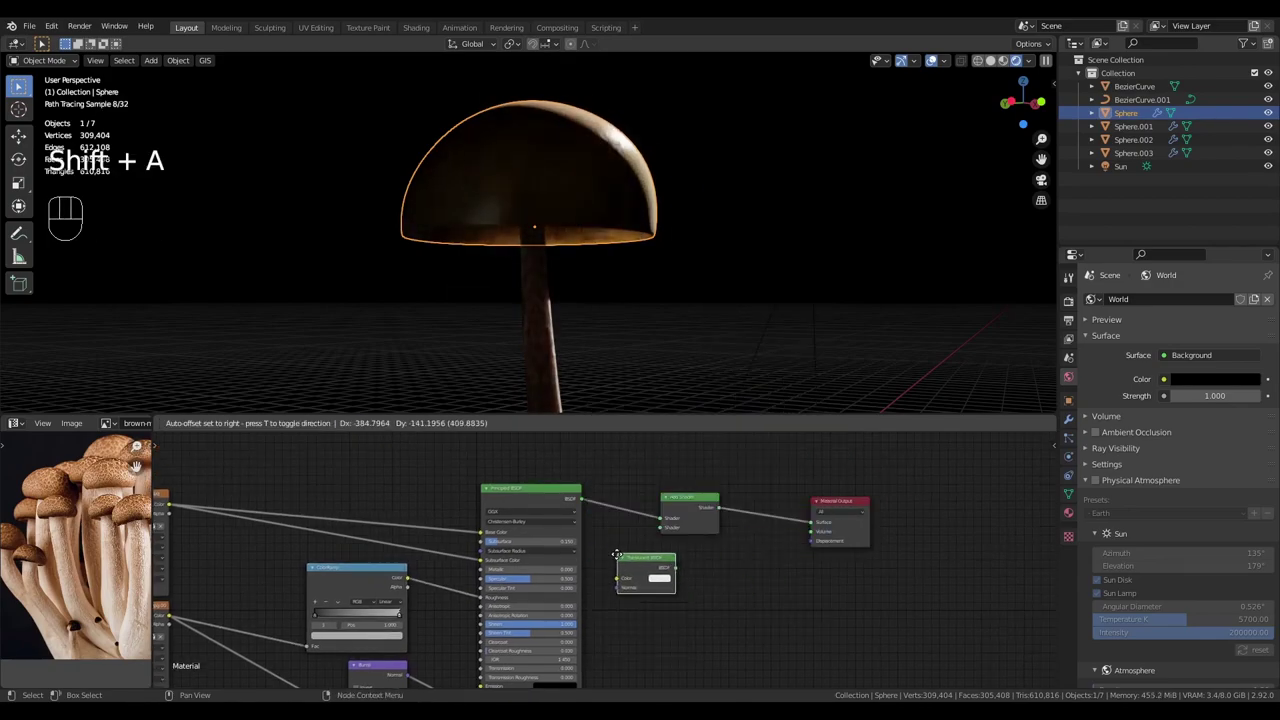
{"action": "left_click_drag", "start_coordinate": [720, 564], "coordinate": [657, 534]}
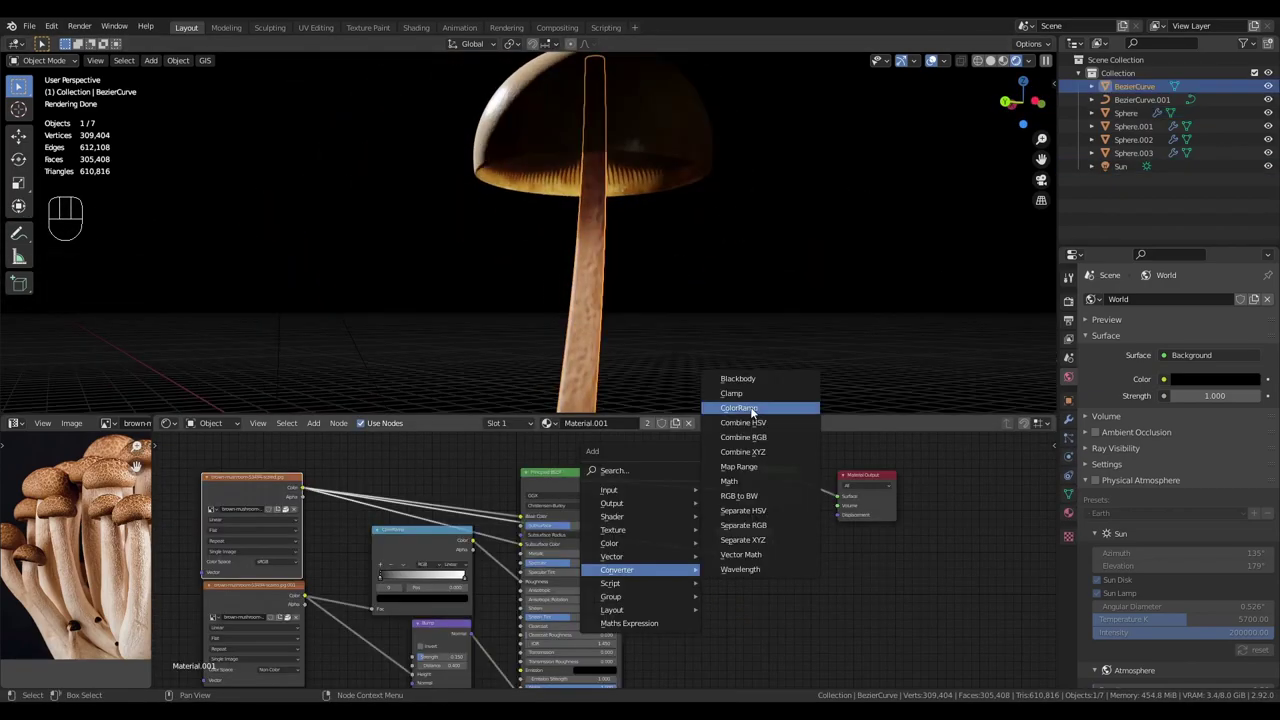
Step: Add a ColorRamp to the stem's material for the Color of its Translucent BSDF
{"action": "left_click", "coordinate": [771, 406]}
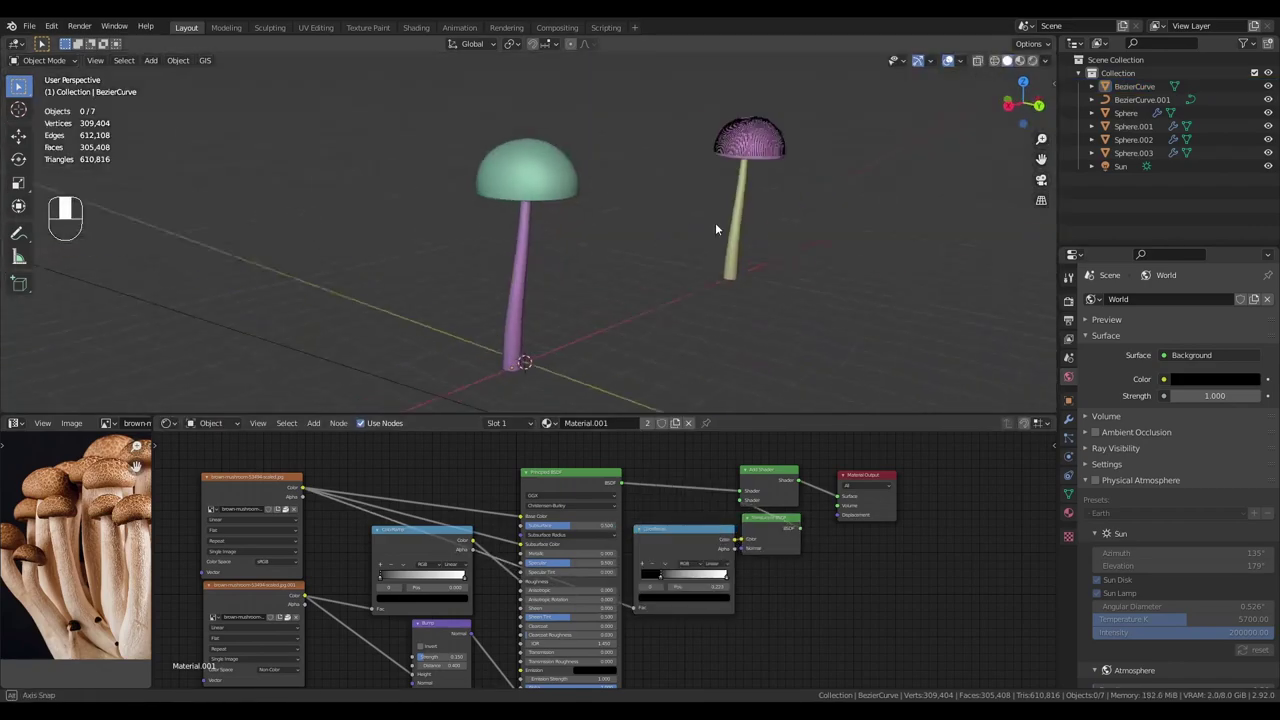
Step: Widen the base of the original mushroom's stem by scaling its lower end with proportional editing
{"action": "middle_click_drag", "start_coordinate": [715, 222], "coordinate": [940, 183]}
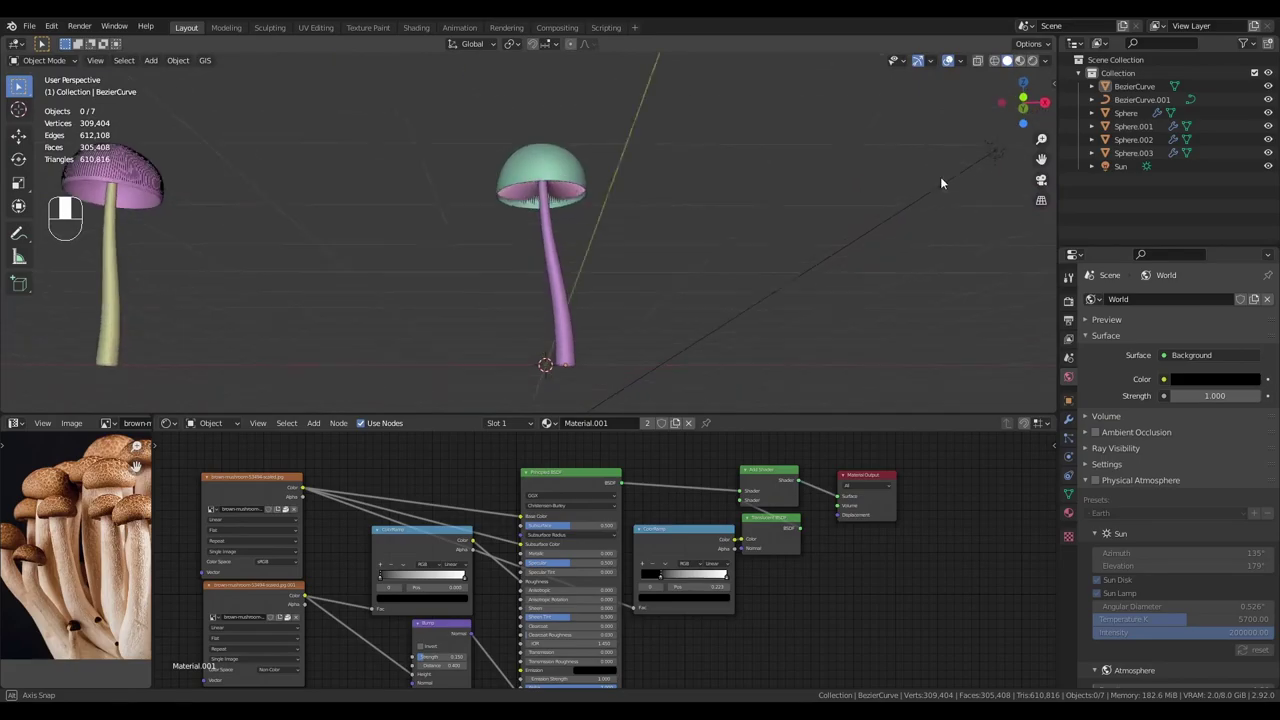
{"action": "key", "text": "Tab"}
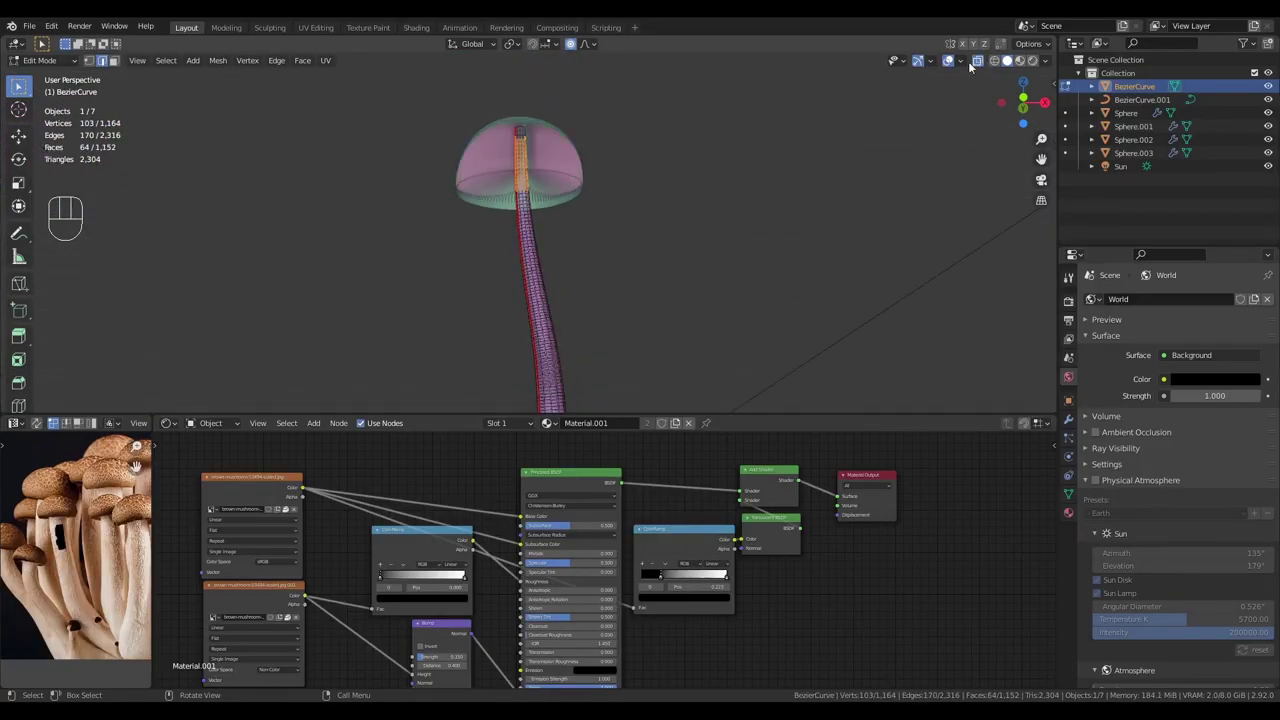
{"action": "key", "text": "KP_1"}
{"action": "key", "text": "s"}
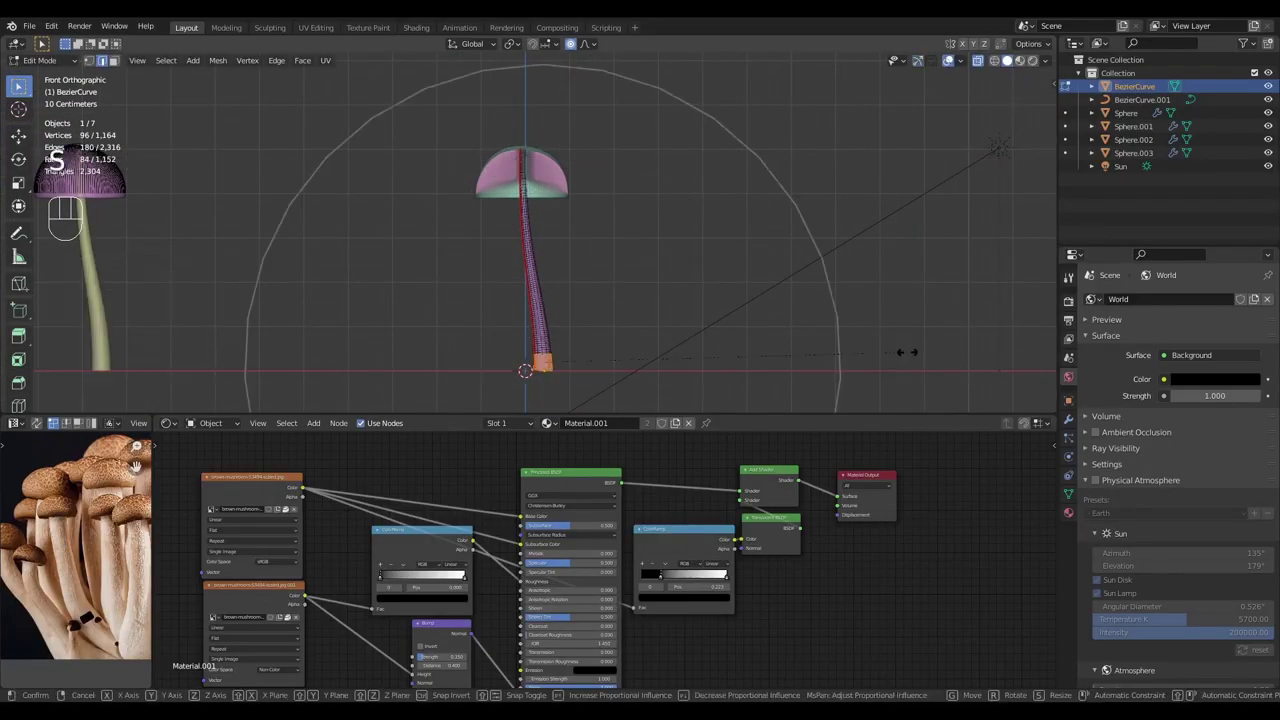
{"action": "left_click", "coordinate": [749, 329]}
{"action": "key", "text": "Tab"}
Step: Duplicate the mushroom's cap, gills and stem and offset the copy 7 m along X
{"action": "middle_click_drag", "start_coordinate": [749, 329], "coordinate": [798, 166]}
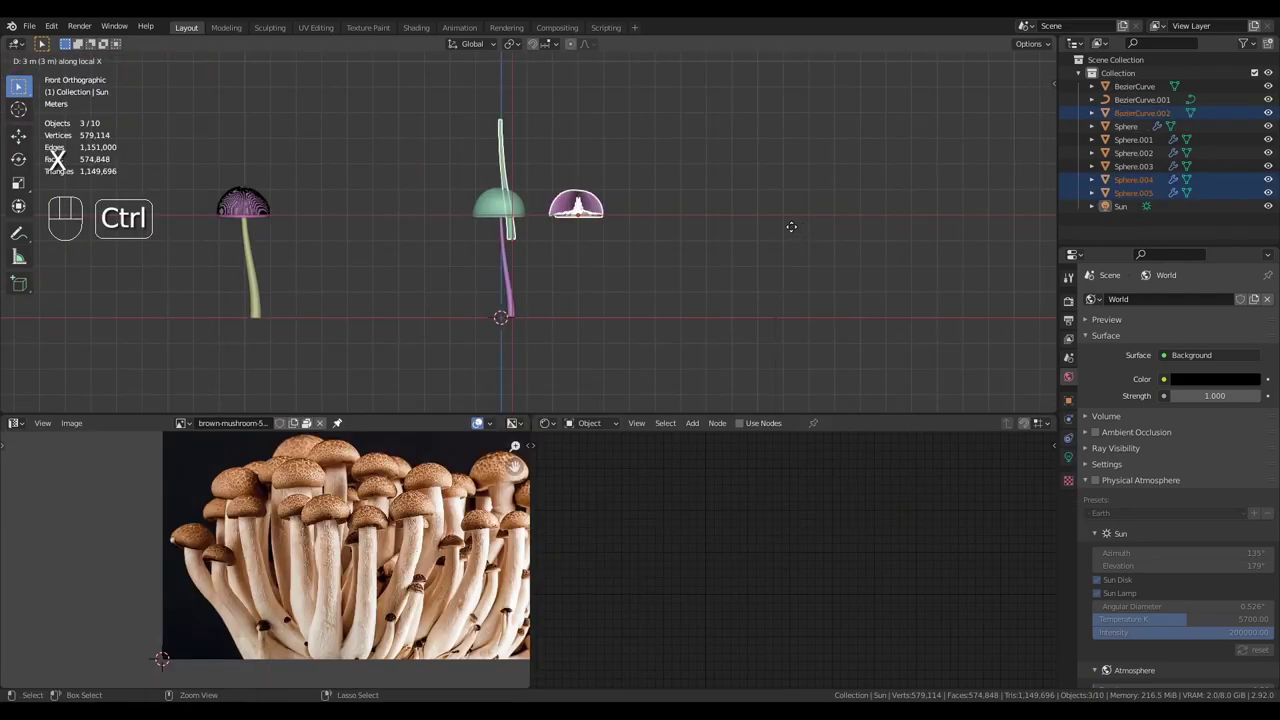
{"action": "right_click", "coordinate": [761, 228]}
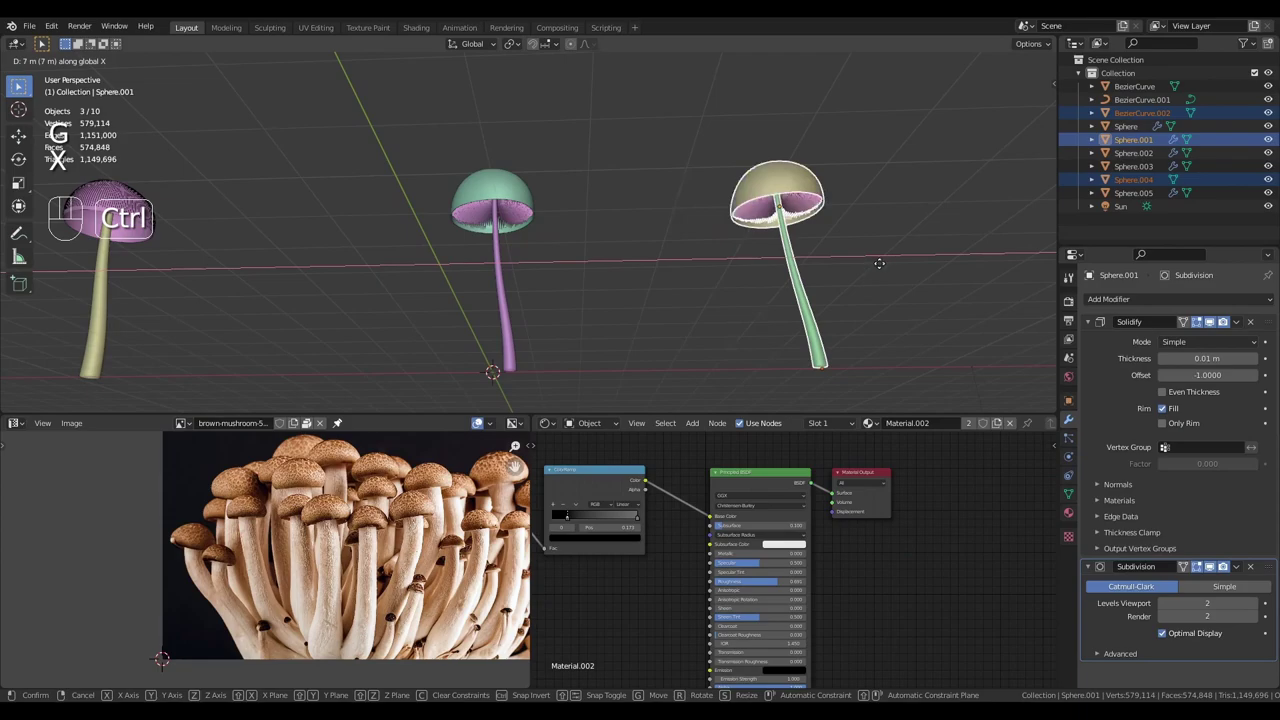
{"action": "left_click", "coordinate": [869, 265]}
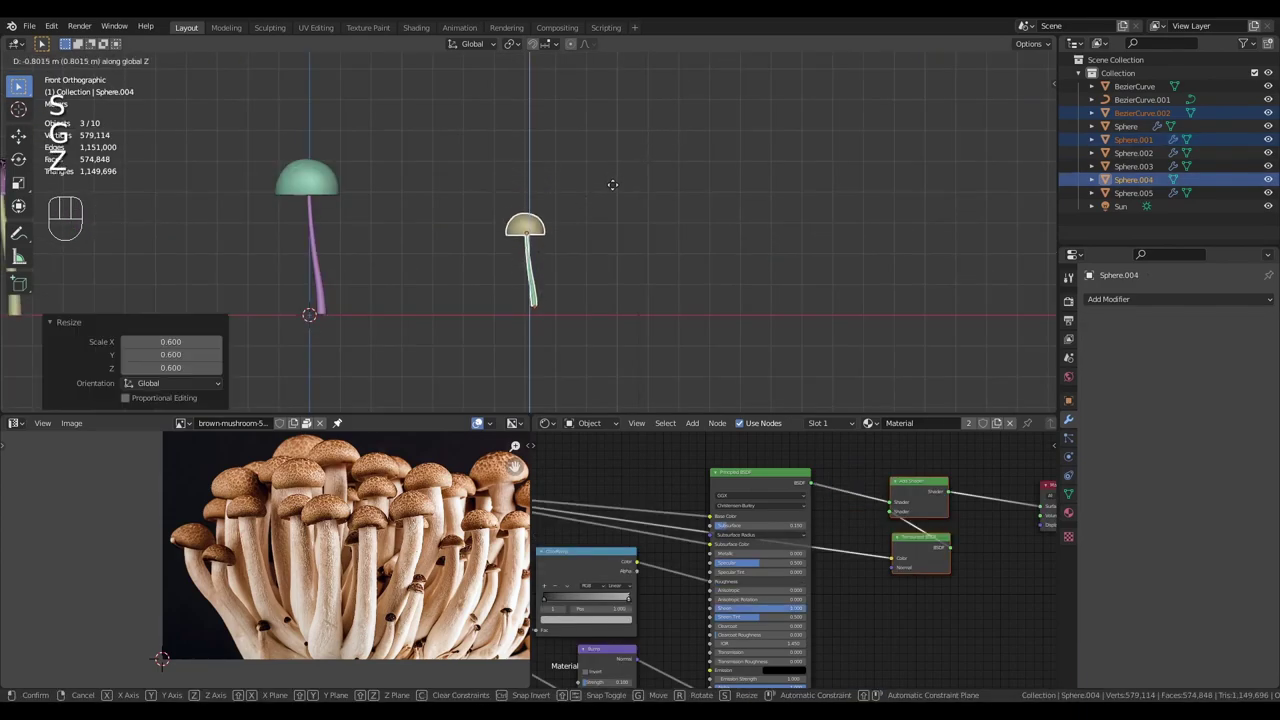
Step: Scale the copied mushroom to 0.6, set it on the ground line and rotate it 90° about Z
{"action": "key", "text": "KP_9"}
{"action": "key", "text": "KP_0"}
{"action": "key", "text": "KP_Enter"}
{"action": "key", "text": "r"}
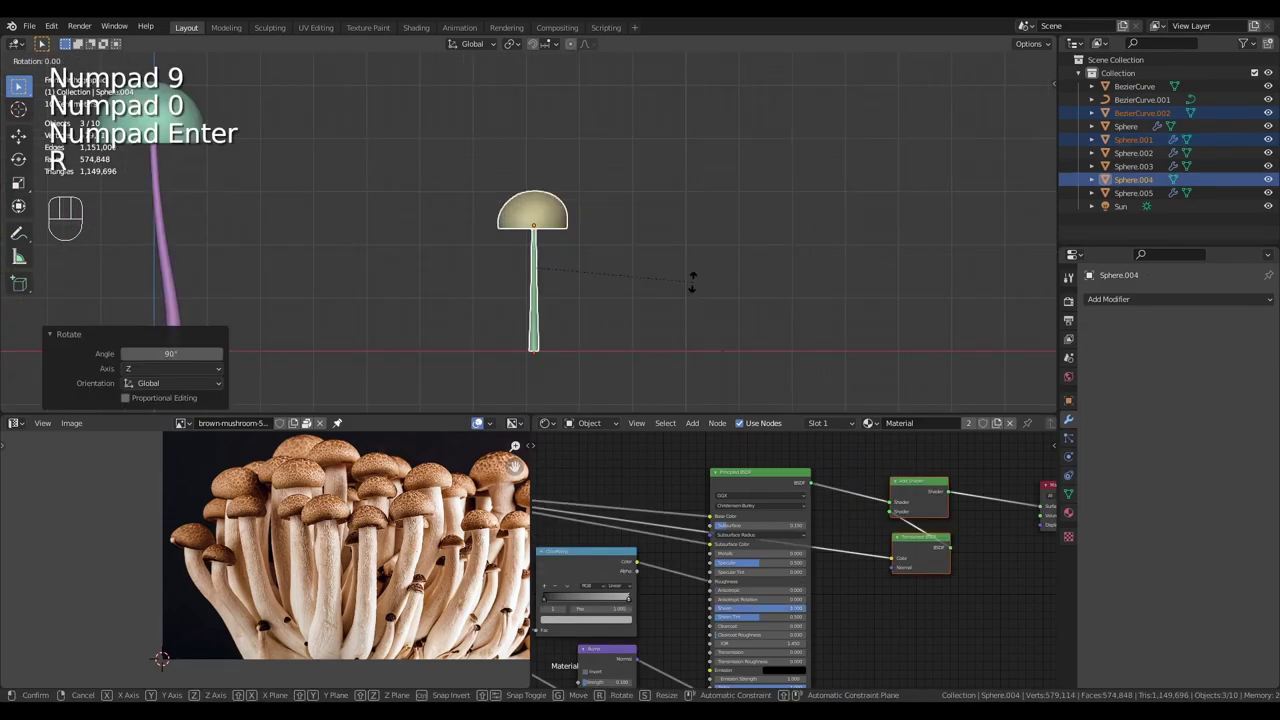
{"action": "key", "text": "z"}
Step: Bend the small mushroom's stem by moving its upper end toward negative X with proportional editing
{"action": "key", "text": "Tab"}
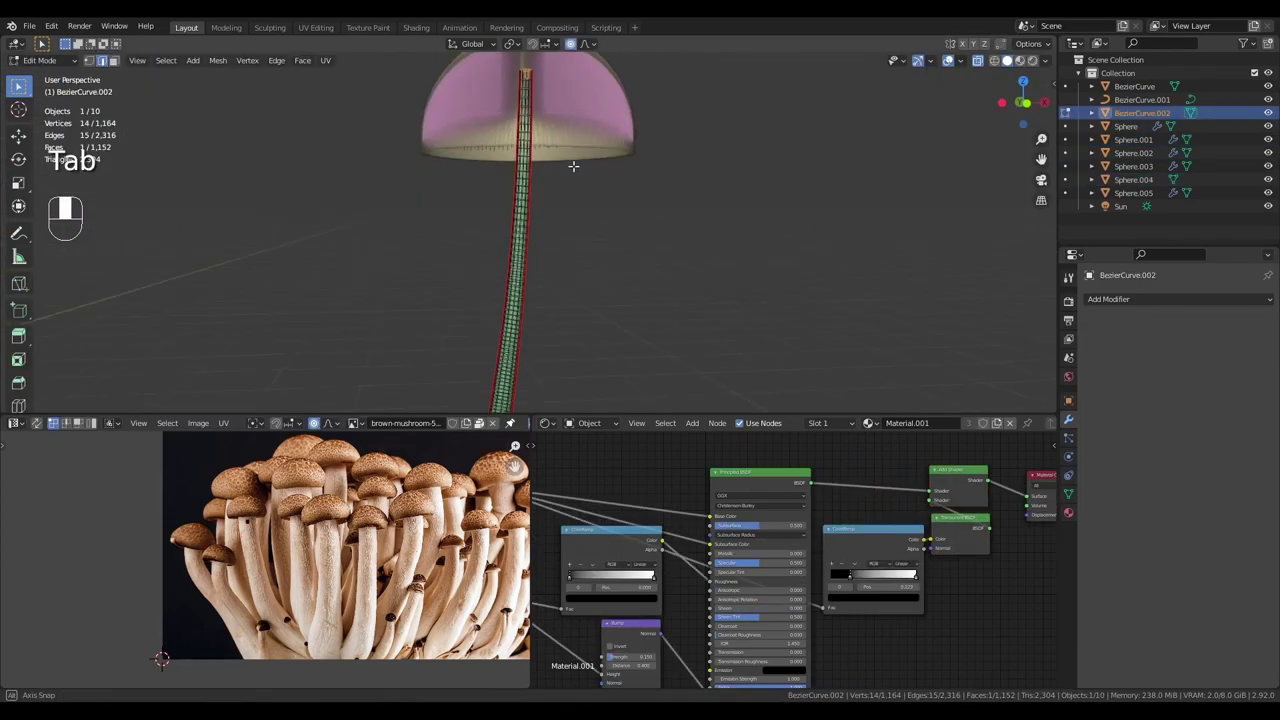
{"action": "key", "text": "KP_1"}
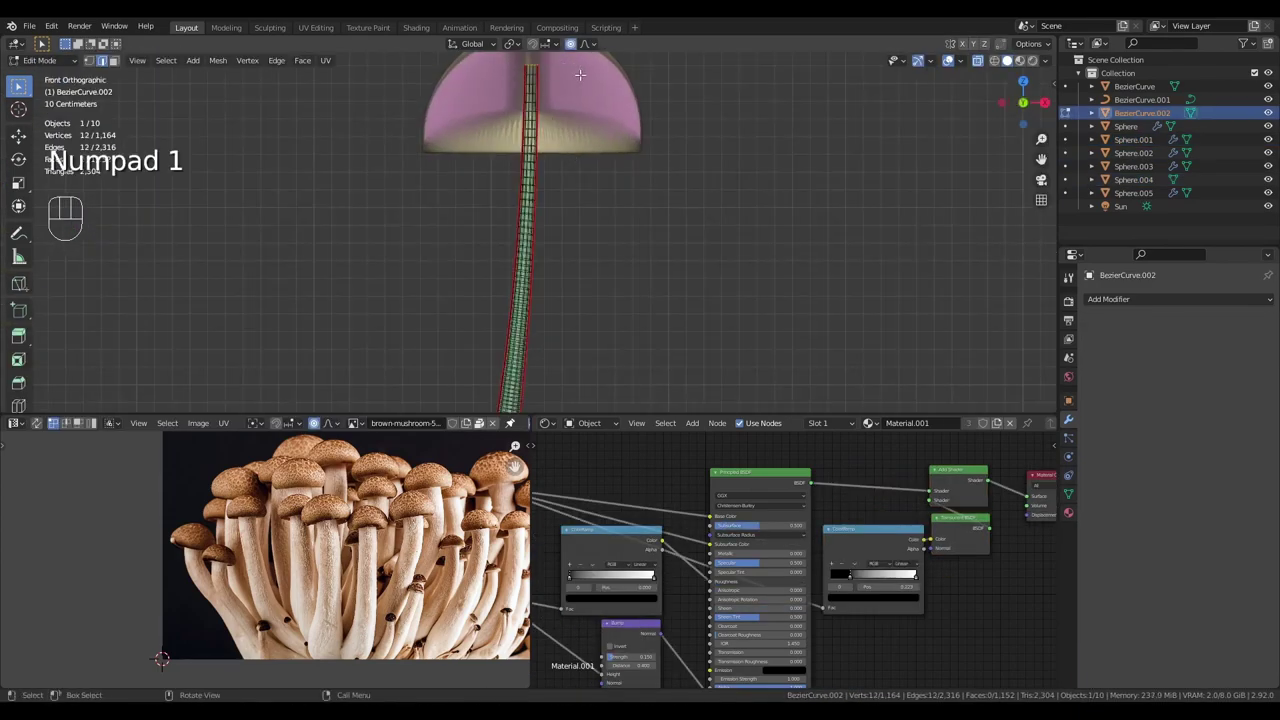
{"action": "key", "text": "g"}
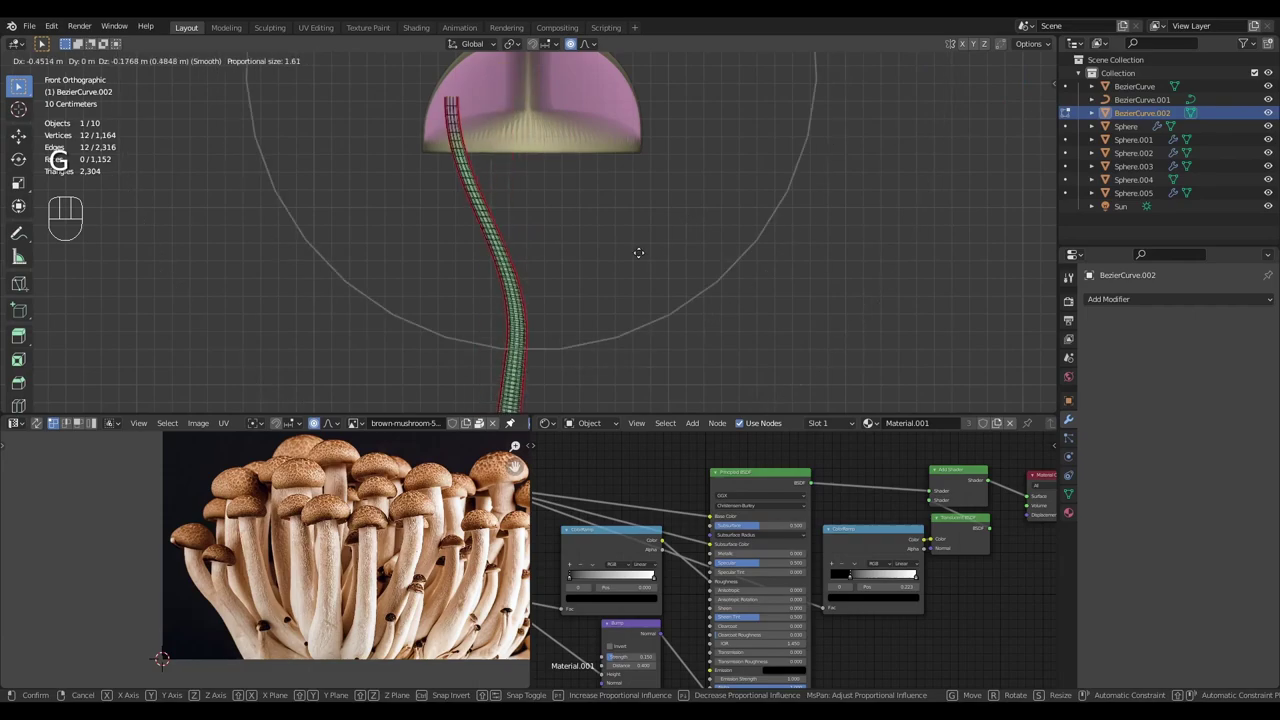
{"action": "left_click", "coordinate": [657, 251]}
{"action": "key", "text": "Tab"}
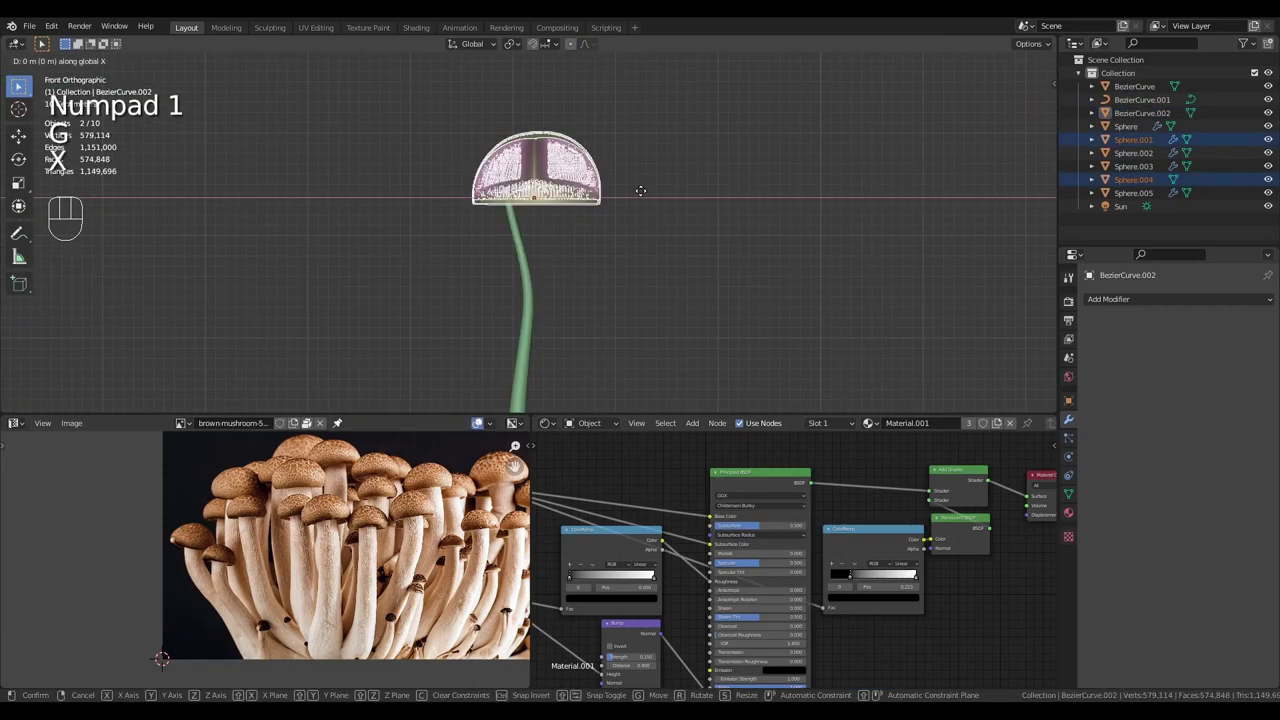
Step: Move the small mushroom's cap and gills about -0.27 m along X and down onto the stem, and stretch them along Z
{"action": "left_click", "coordinate": [628, 191]}
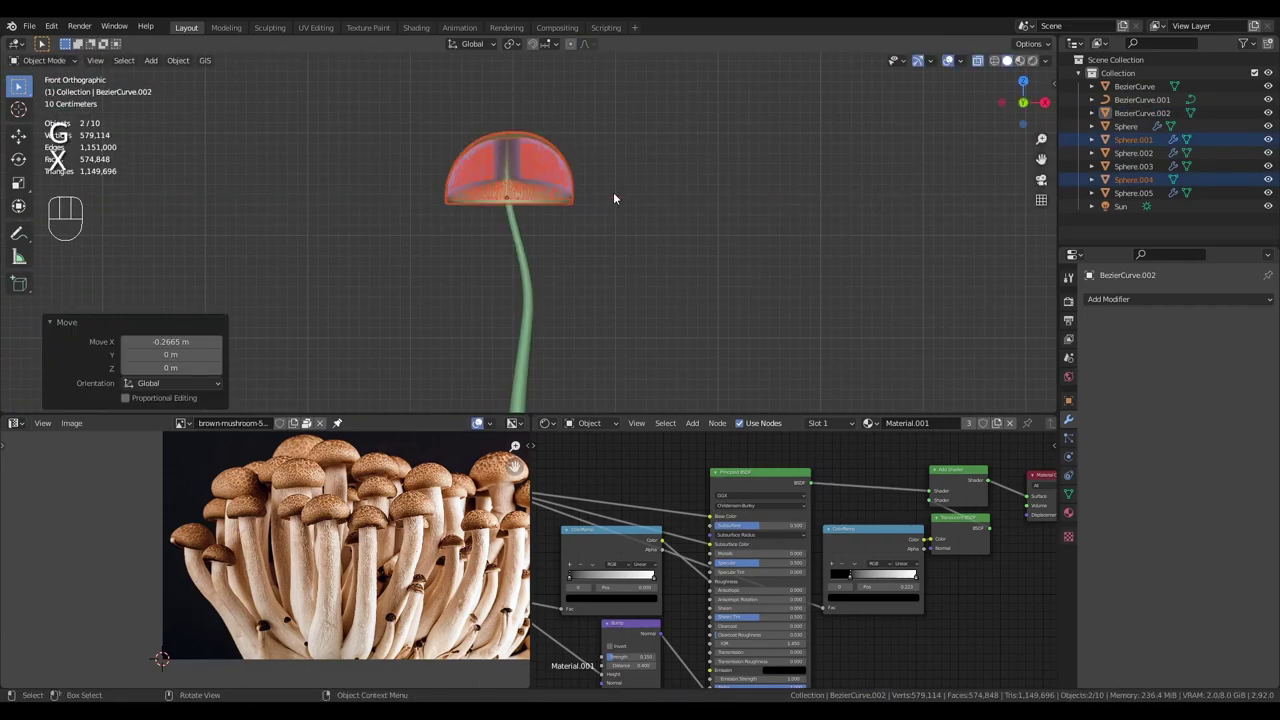
{"action": "key", "text": "g"}
{"action": "key", "text": "z"}
{"action": "left_click", "coordinate": [745, 208]}
{"action": "key", "text": "s"}
{"action": "key", "text": "z"}
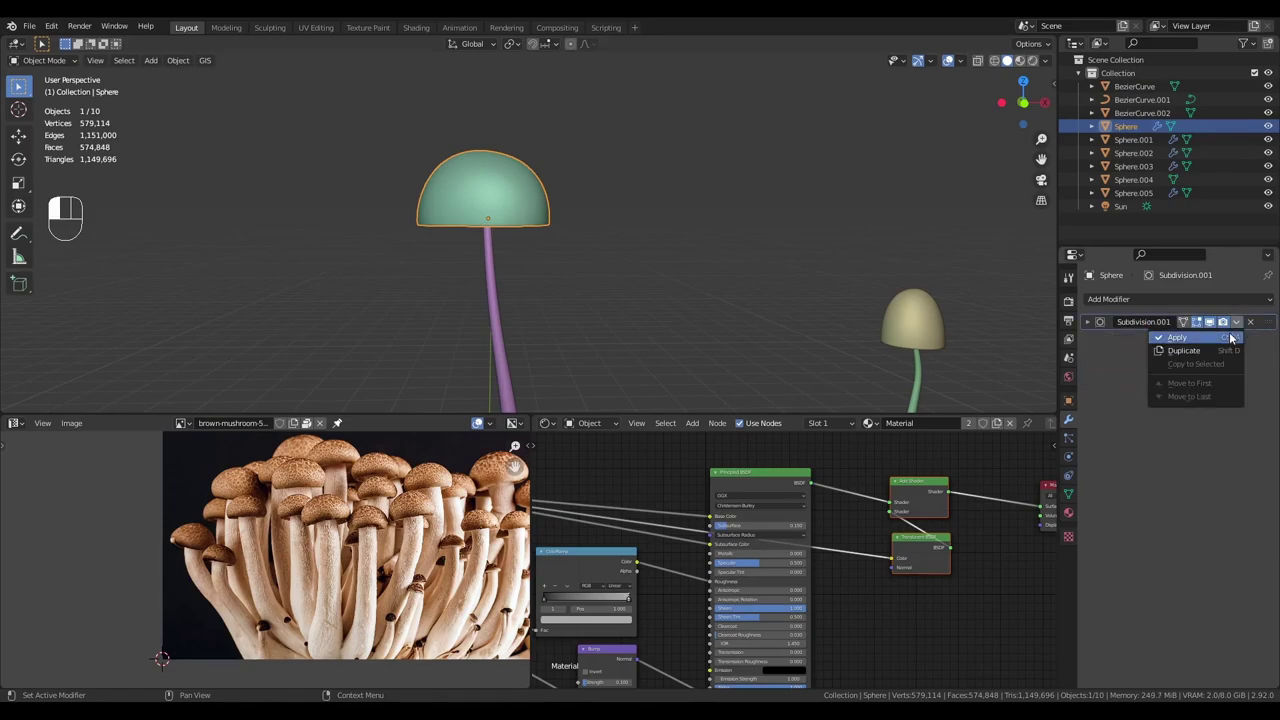
Step: Apply the original cap's Subdivision modifier and place a duplicate of the whole mushroom 12 m along X
{"action": "left_click", "coordinate": [1231, 338]}
{"action": "middle_click_drag", "start_coordinate": [600, 230], "coordinate": [514, 274]}
{"action": "key", "text": "KP_4"}
{"action": "key", "text": "KP_1"}
{"action": "key", "text": "shift+d"}
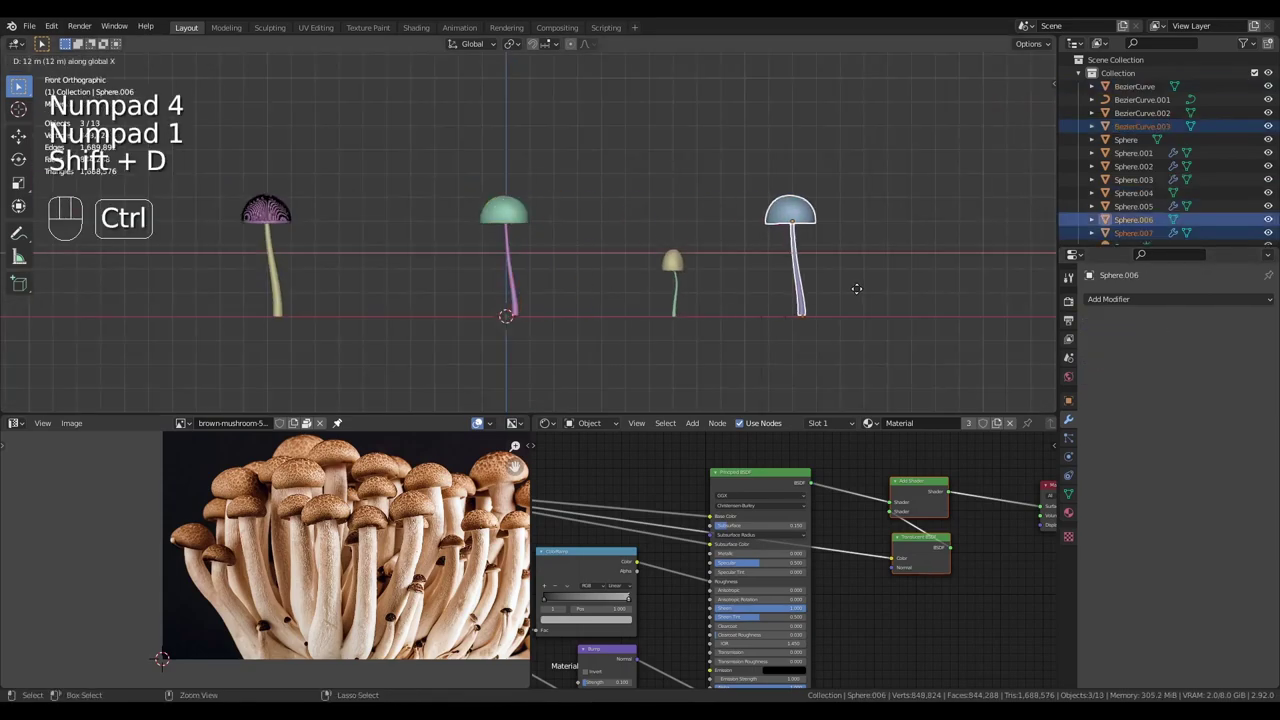
{"action": "left_click", "coordinate": [856, 289]}
Step: Flatten the new copy's cap and gills along Z and widen them horizontally in X and Y
{"action": "scroll", "coordinate": [646, 222], "scroll_direction": "up", "scroll_amount": 3}
{"action": "left_click", "coordinate": [646, 222]}
{"action": "middle_click_drag", "start_coordinate": [646, 222], "coordinate": [676, 350]}
{"action": "key", "text": "KP_1"}
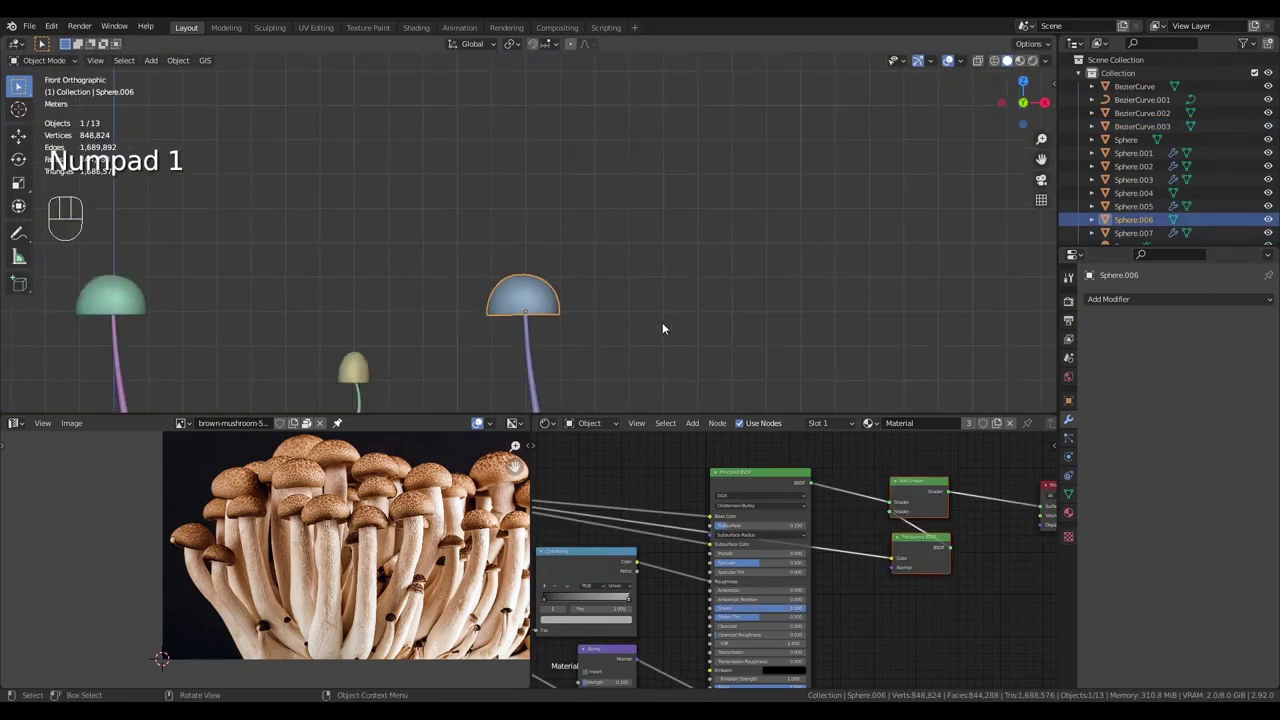
{"action": "left_click", "coordinate": [530, 300], "text": "shift"}
{"action": "scroll", "coordinate": [622, 228], "scroll_direction": "up", "scroll_amount": 3}
{"action": "key", "text": "s"}
{"action": "key", "text": "z"}
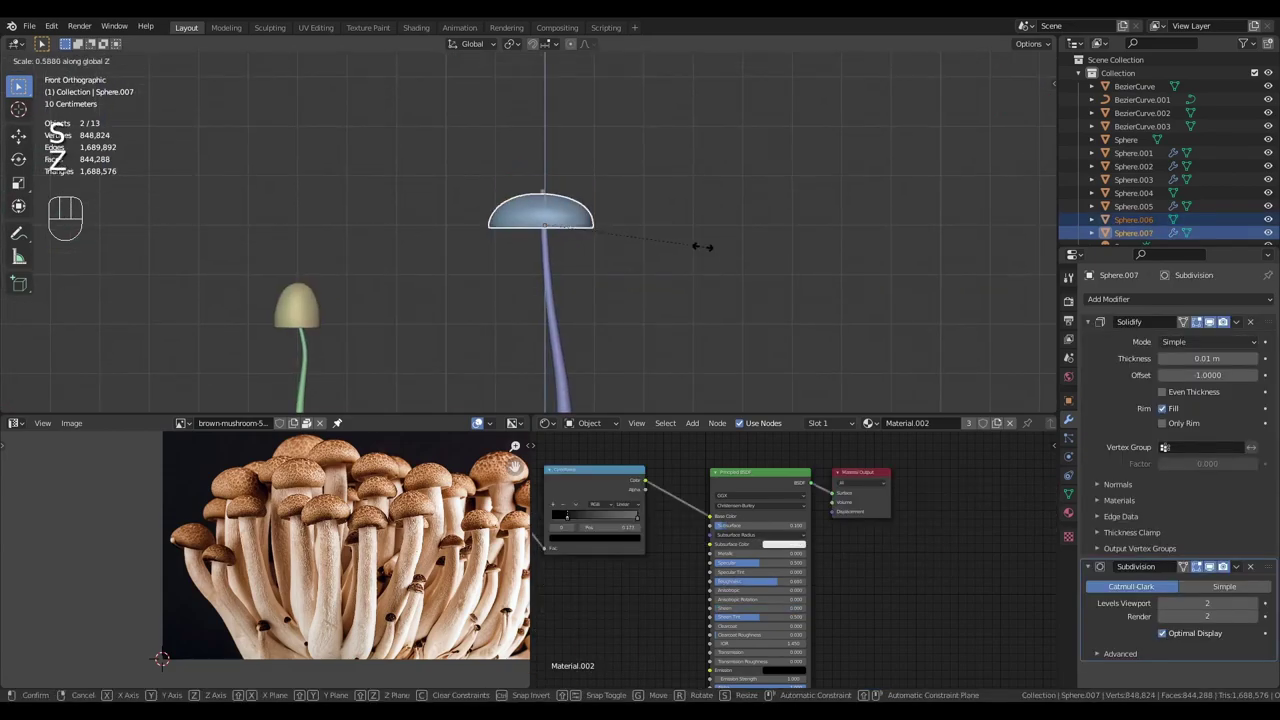
{"action": "left_click", "coordinate": [703, 246]}
{"action": "key", "text": "s"}
{"action": "key", "text": "shift+z"}
{"action": "left_click", "coordinate": [794, 246]}
Step: Reposition the flat cap and gills over the stem's top, shifting them about -0.19 m along X
{"action": "key", "text": "g"}
{"action": "left_click", "coordinate": [641, 229]}
{"action": "middle_click_drag", "start_coordinate": [794, 246], "coordinate": [619, 310]}
{"action": "key", "text": "g"}
{"action": "key", "text": "x"}
{"action": "left_click", "coordinate": [580, 276]}
{"action": "scroll", "coordinate": [580, 276], "scroll_direction": "down", "scroll_amount": 3}
{"action": "scroll", "coordinate": [535, 170], "scroll_direction": "up", "scroll_amount": 3}
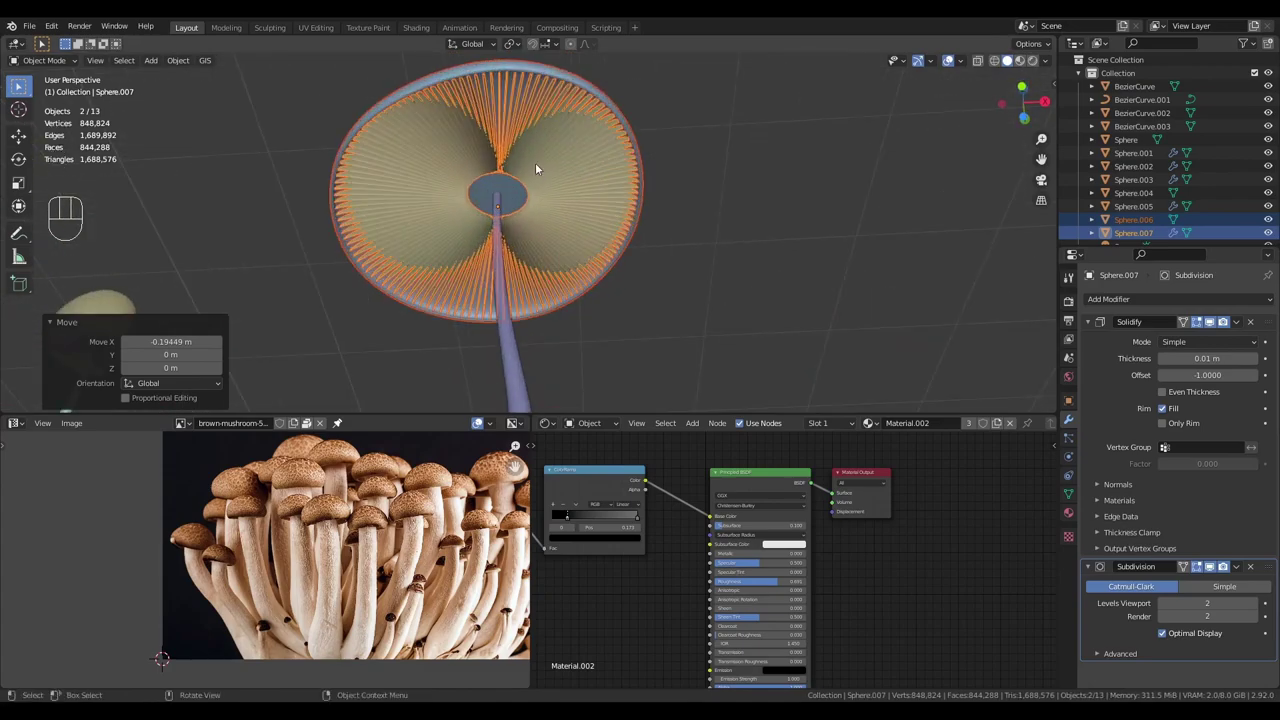
Step: Move the flat mushroom's stem base about -0.73 m along X and widen it about 2.7 times in X and Y with proportional editing
{"action": "scroll", "coordinate": [535, 170], "scroll_direction": "down", "scroll_amount": 3}
{"action": "left_click", "coordinate": [528, 317]}
{"action": "key", "text": "KP_1"}
{"action": "scroll", "coordinate": [528, 317], "scroll_direction": "up", "scroll_amount": 4}
{"action": "middle_click_drag", "start_coordinate": [572, 277], "coordinate": [643, 262], "text": "shift"}
{"action": "key", "text": "Tab"}
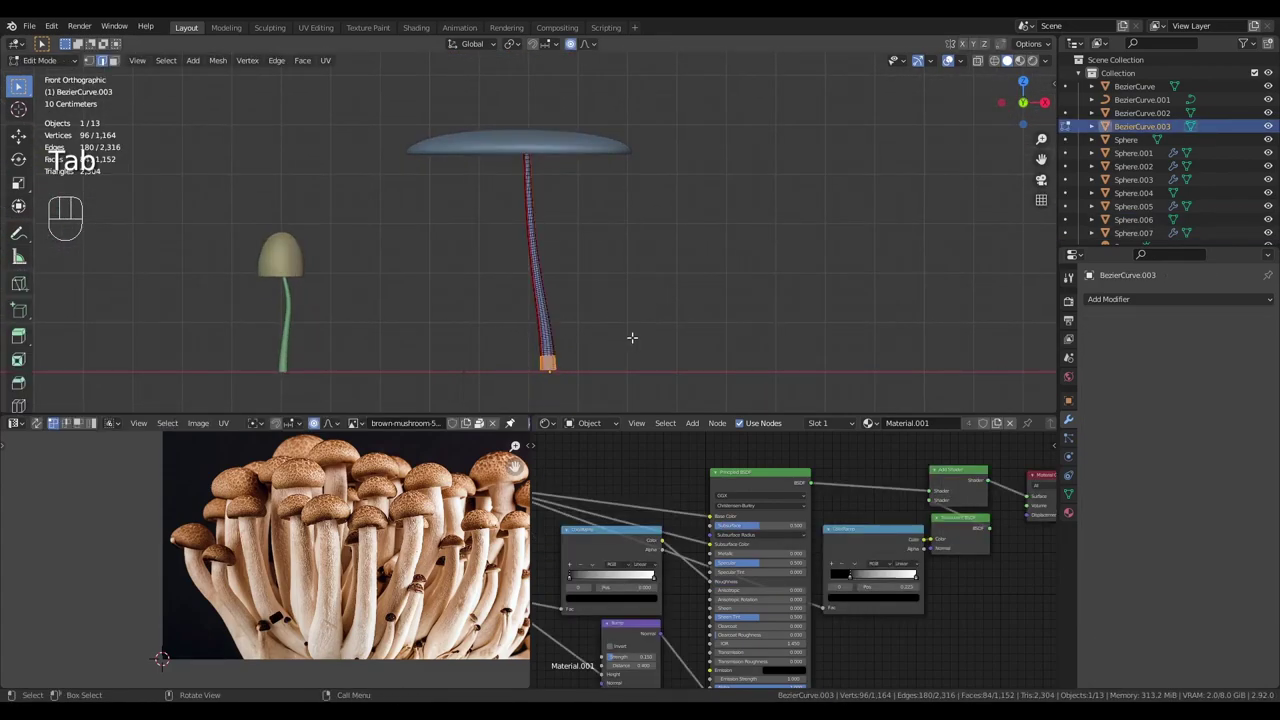
{"action": "key", "text": "g"}
{"action": "key", "text": "x"}
{"action": "left_click", "coordinate": [596, 334]}
{"action": "key", "text": "s"}
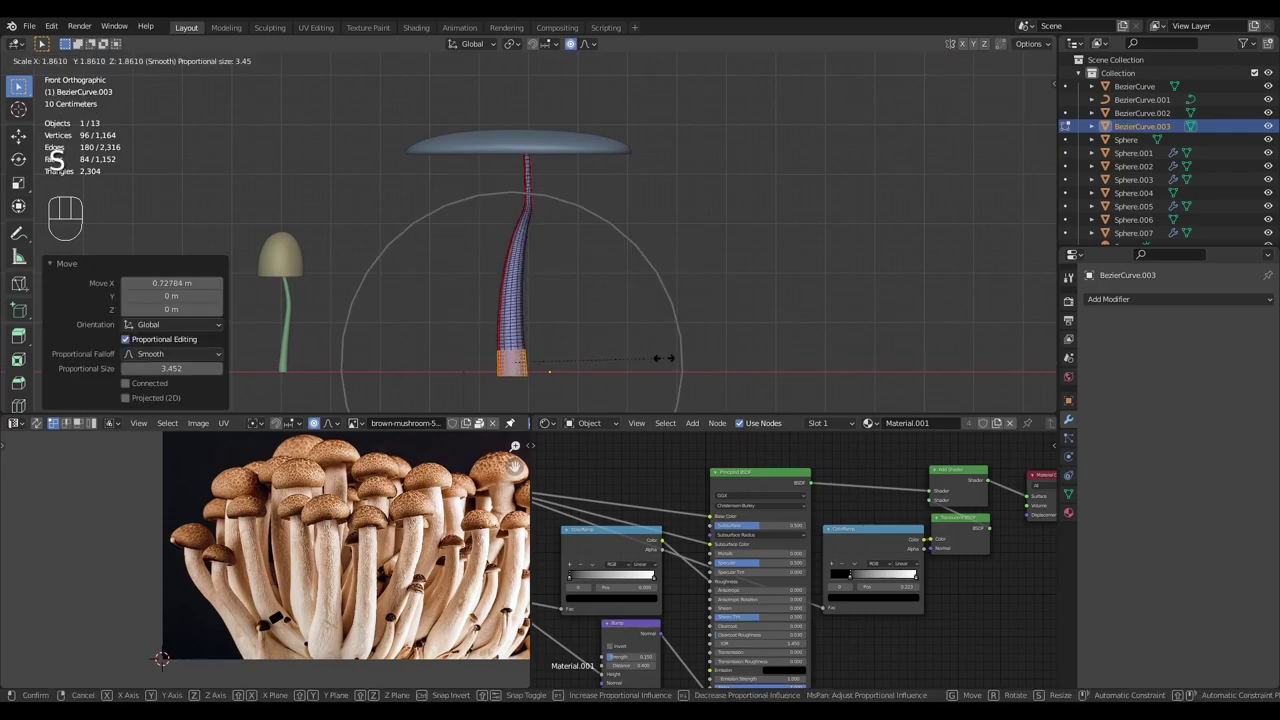
{"action": "left_click", "coordinate": [745, 352]}
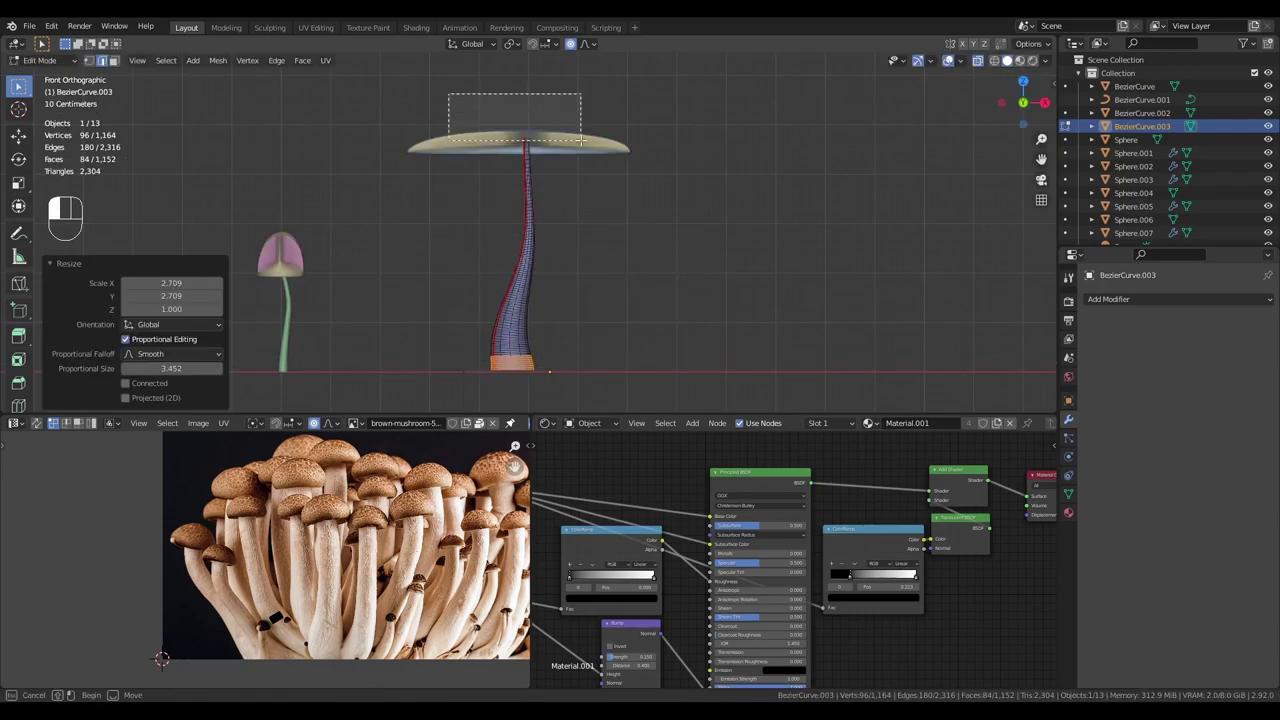
Step: Scale the upper end of the flat mushroom's stem with proportional editing
{"action": "left_click_drag", "start_coordinate": [580, 140], "coordinate": [580, 140]}
{"action": "key", "text": "s"}
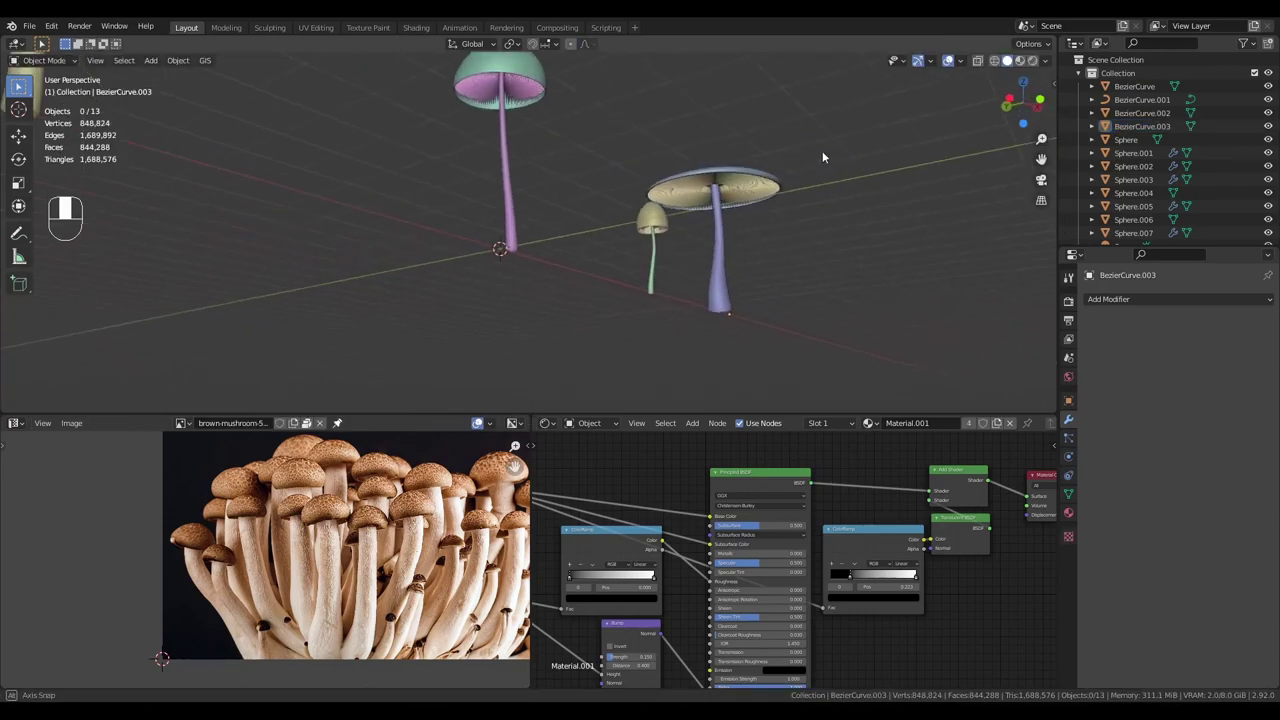
{"action": "middle_click_drag", "start_coordinate": [822, 151], "coordinate": [530, 118], "text": "shift"}
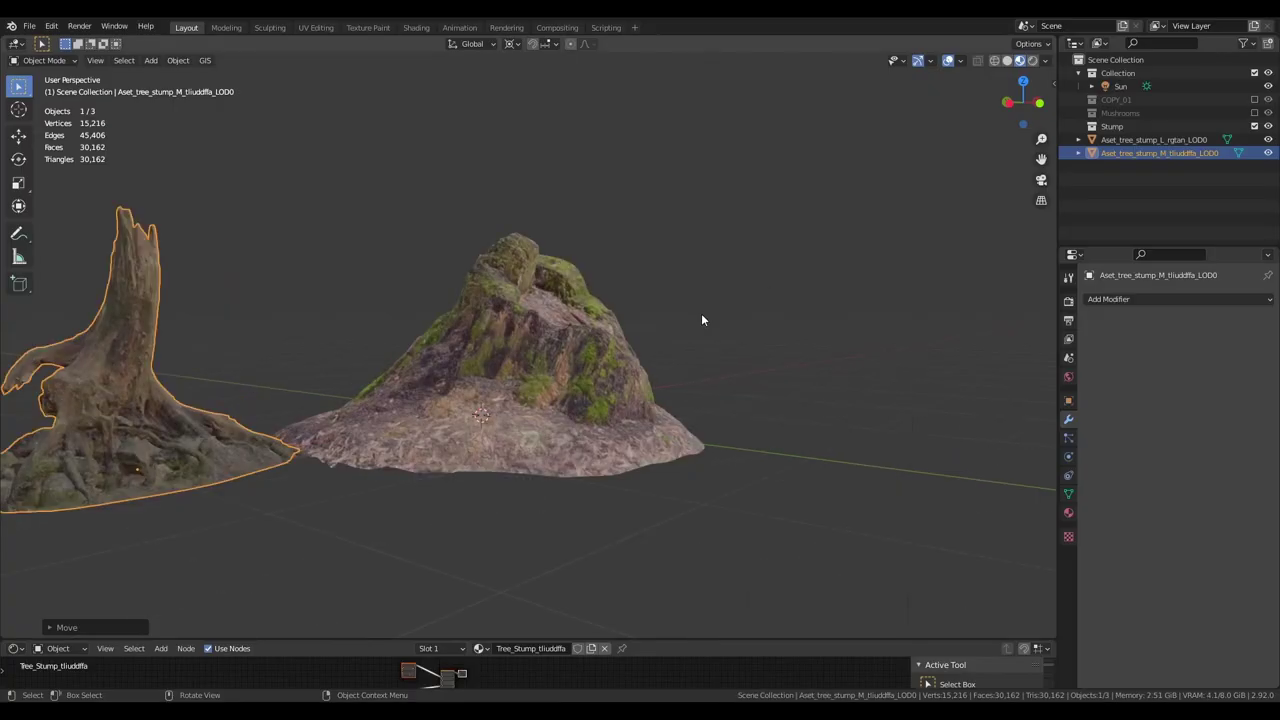
Step: Position the tall tree stump behind the mossy stump
{"action": "middle_click_drag", "start_coordinate": [701, 313], "coordinate": [607, 316]}
{"action": "key", "text": "KP_1"}
{"action": "left_click", "coordinate": [300, 362]}
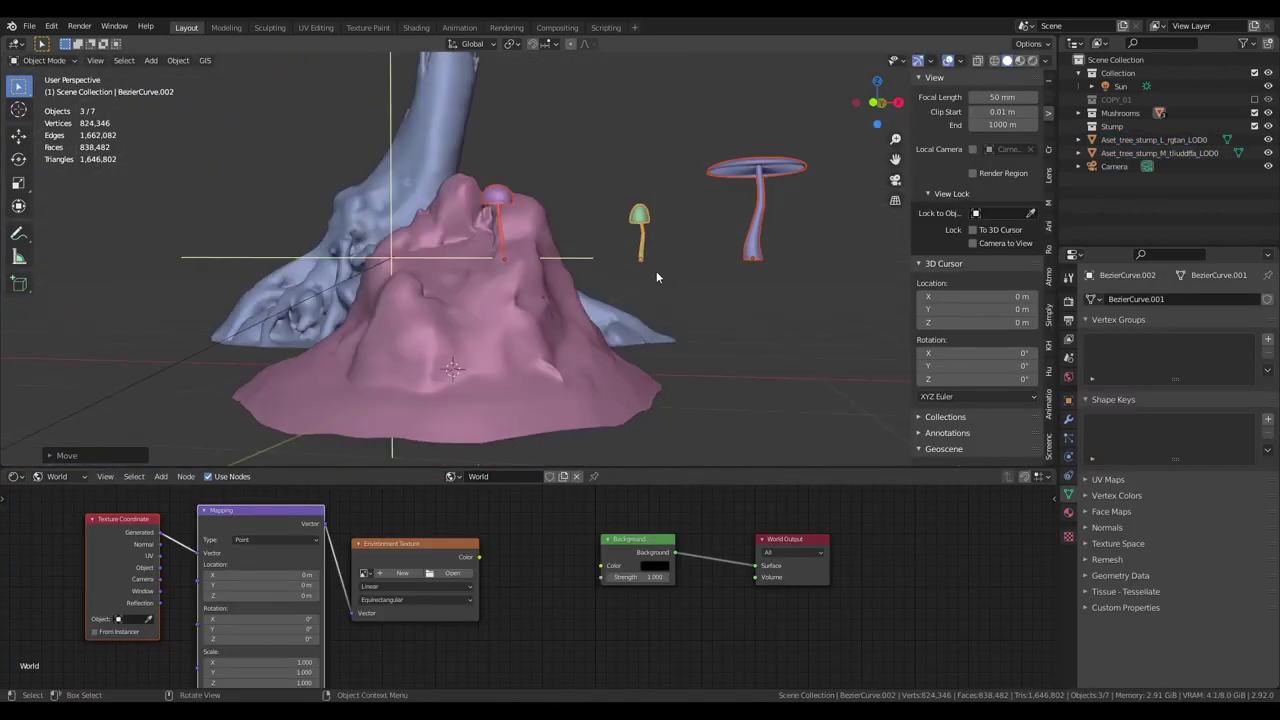
Step: Move the three selected mushrooms into place at the mossy stump
{"action": "scroll", "coordinate": [656, 271], "scroll_direction": "up", "scroll_amount": 3}
{"action": "key", "text": "g"}
{"action": "left_click", "coordinate": [566, 268]}
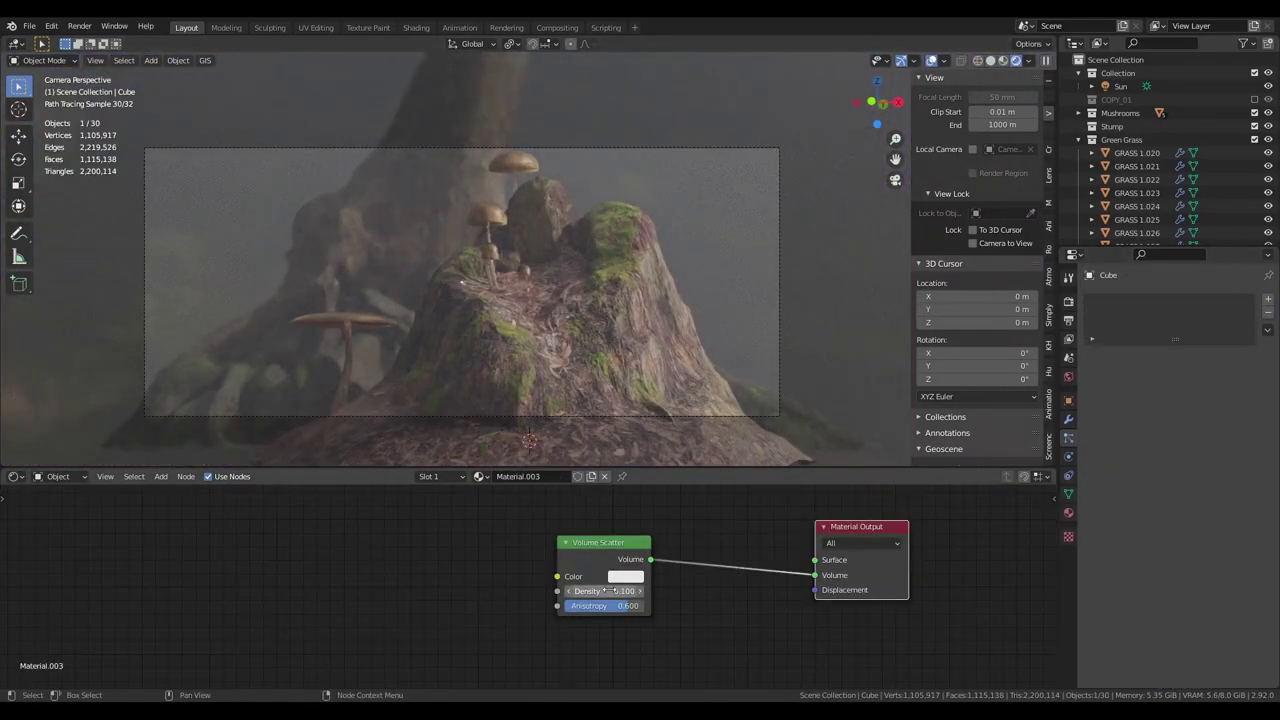
Step: Set the fog cube's Volume Scatter Density to 0.010
{"action": "mouse_move", "coordinate": [605, 591]}
{"action": "left_mouse_down"}
{"action": "mouse_move", "coordinate": [585, 591]}
{"action": "mouse_move", "coordinate": [625, 591]}
{"action": "mouse_move", "coordinate": [580, 591]}
{"action": "left_mouse_up"}
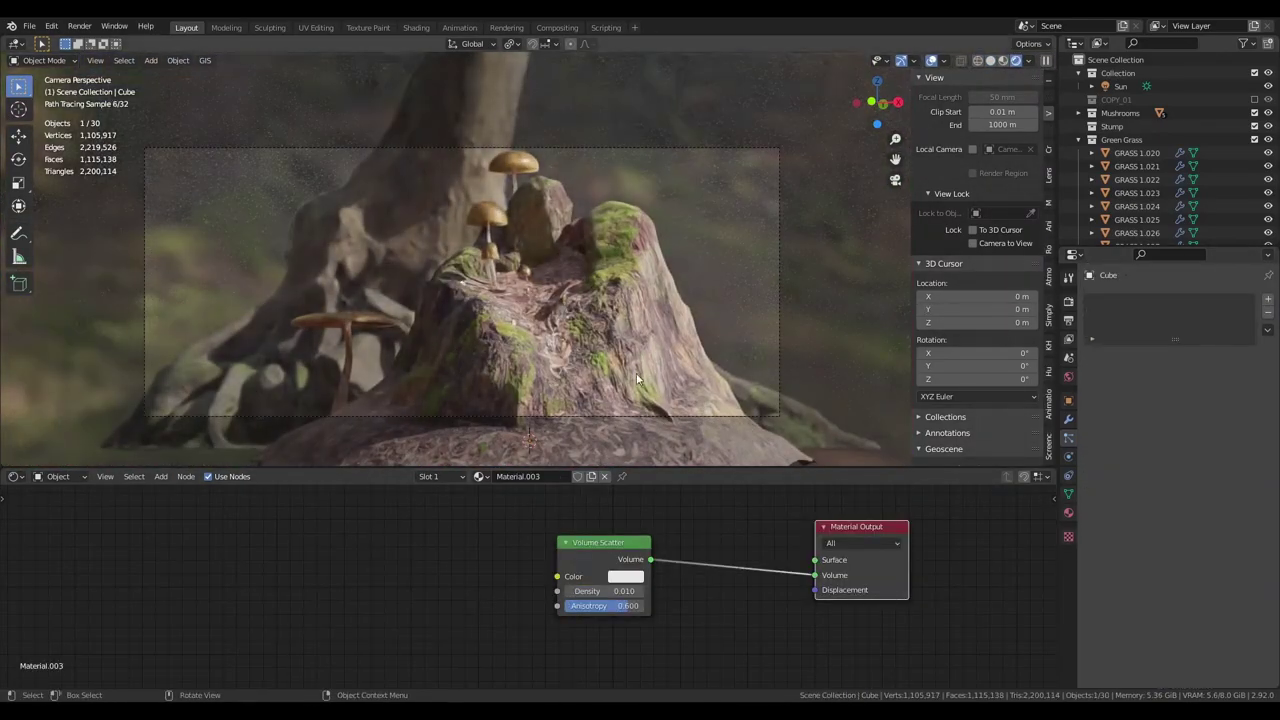